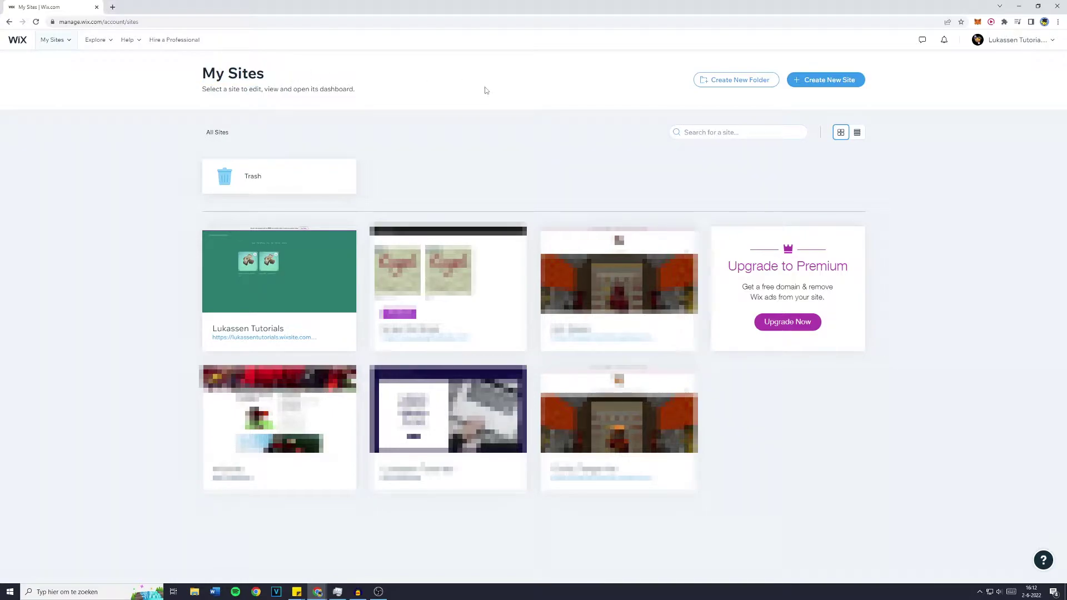
# Start a new site, search 'art store' and pick Ecommerce Art Store as the site type
pyautogui.click(808, 84)
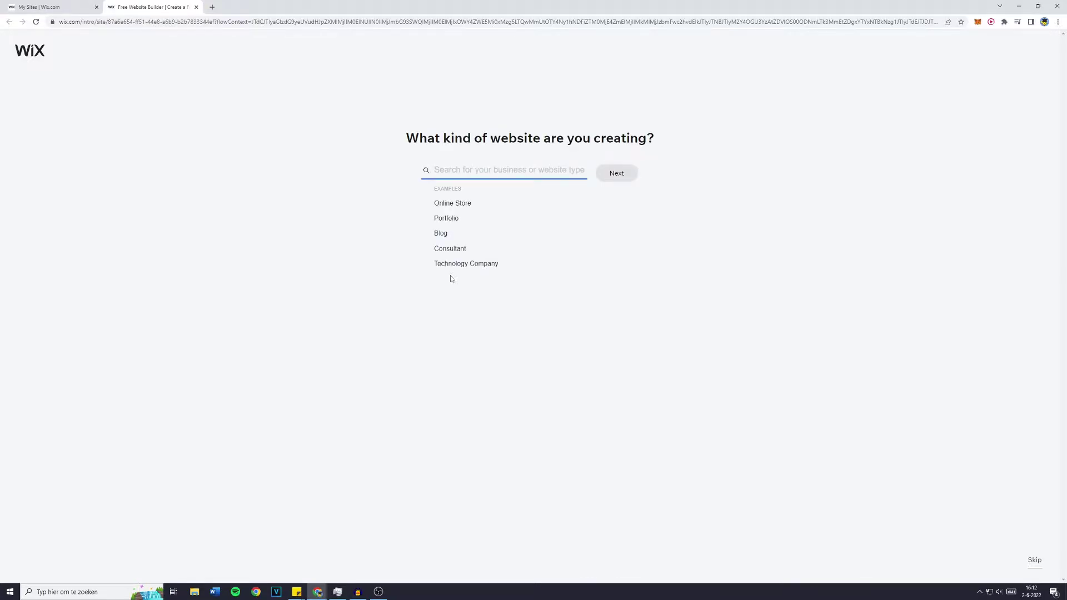
pyautogui.moveTo(405, 139); pyautogui.dragTo(665, 141)
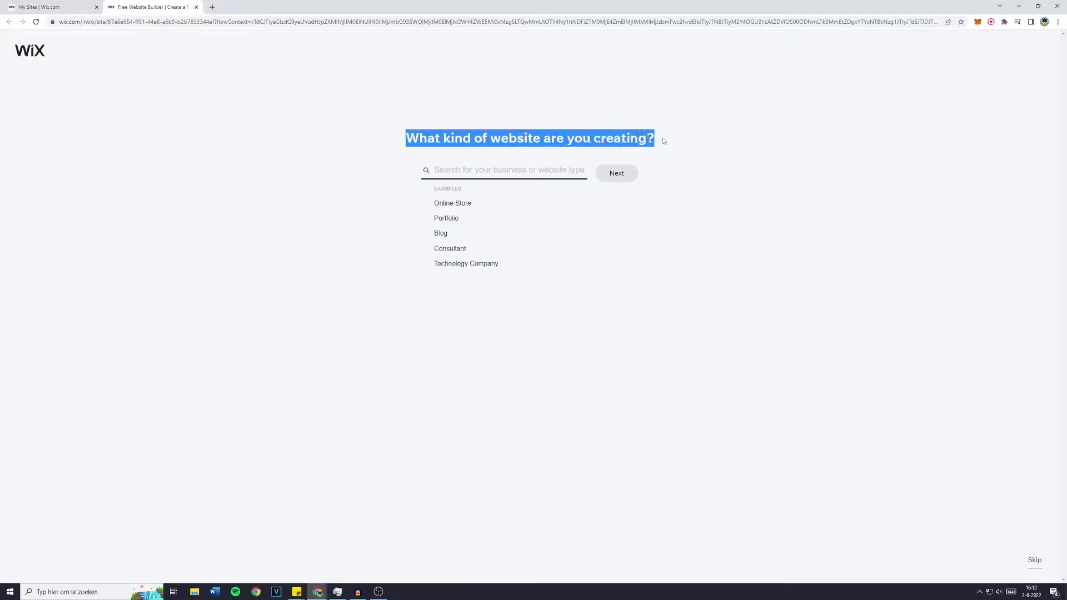
pyautogui.click(495, 173)
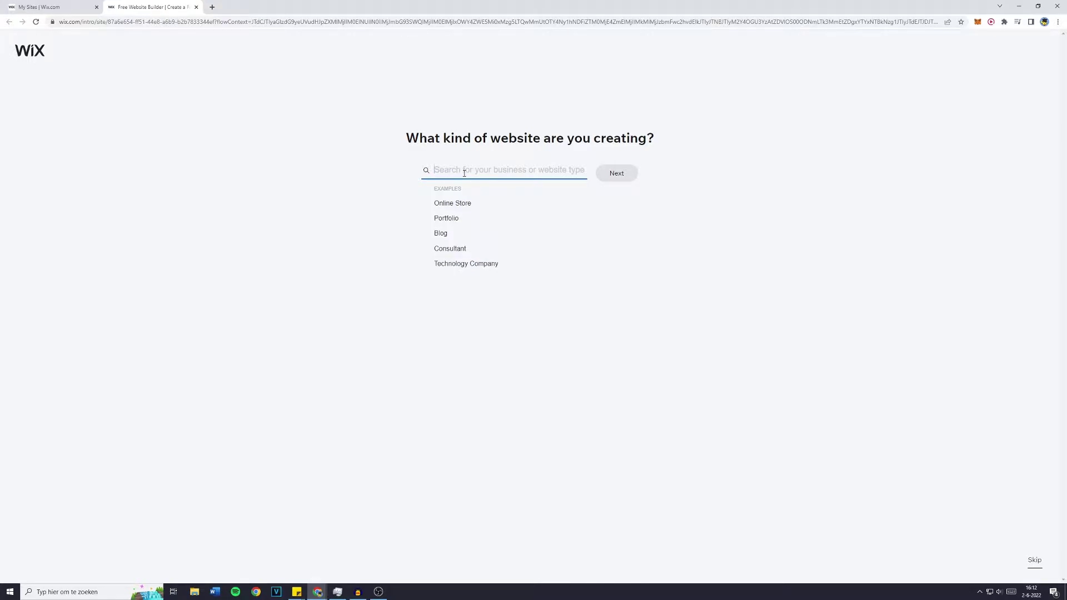
pyautogui.write('art')
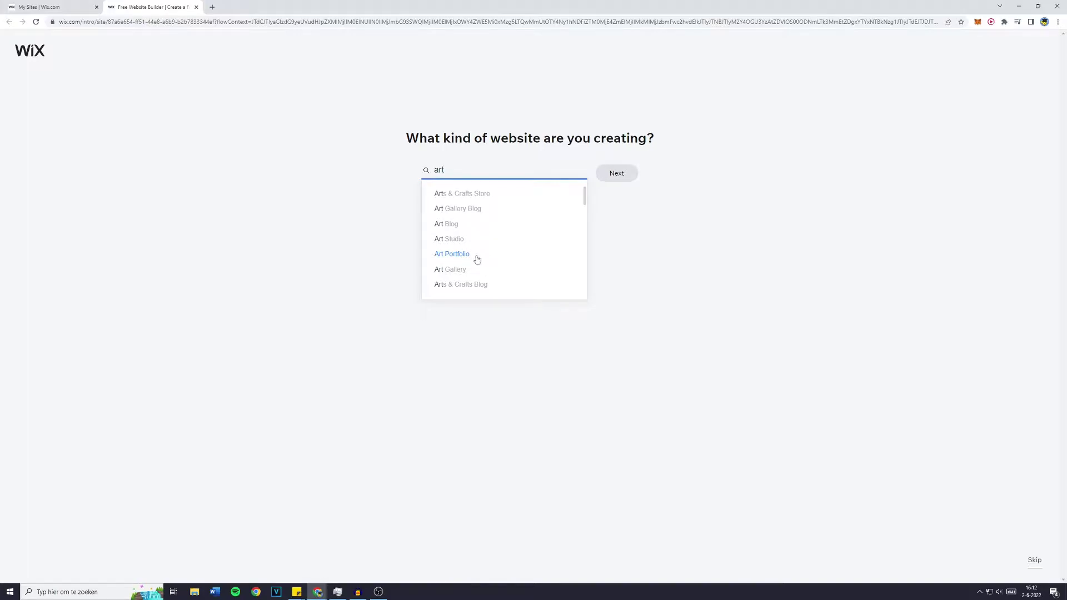
pyautogui.write(' store')
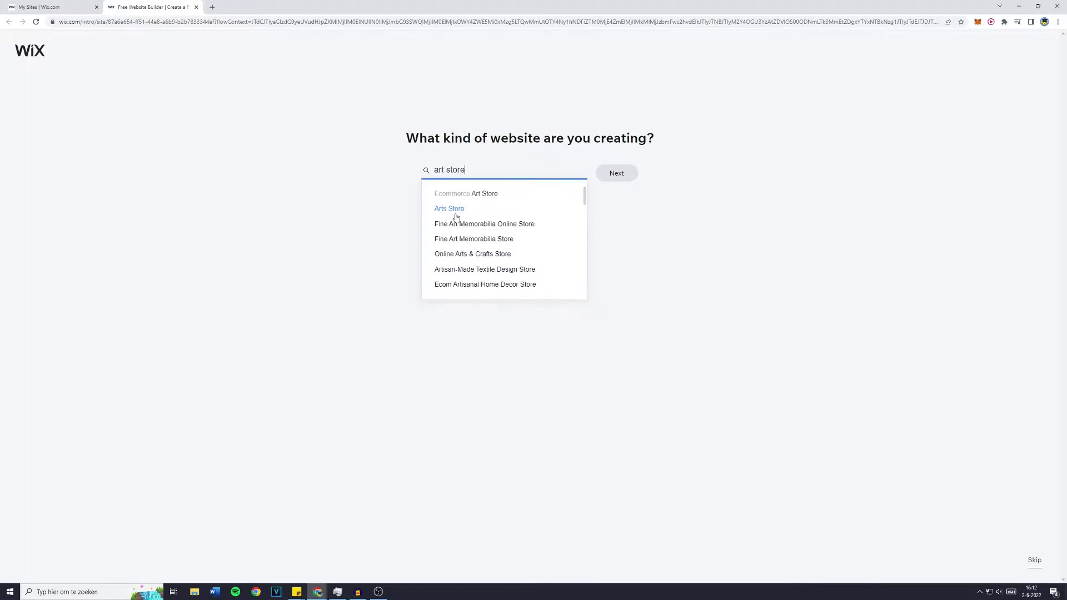
pyautogui.click(492, 194)
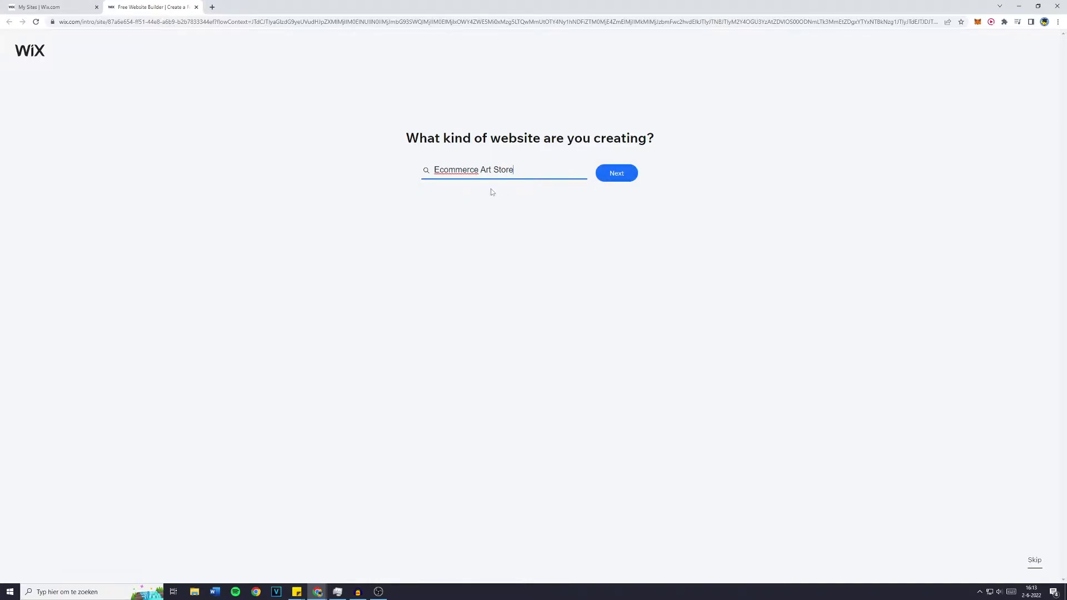
pyautogui.click(602, 174)
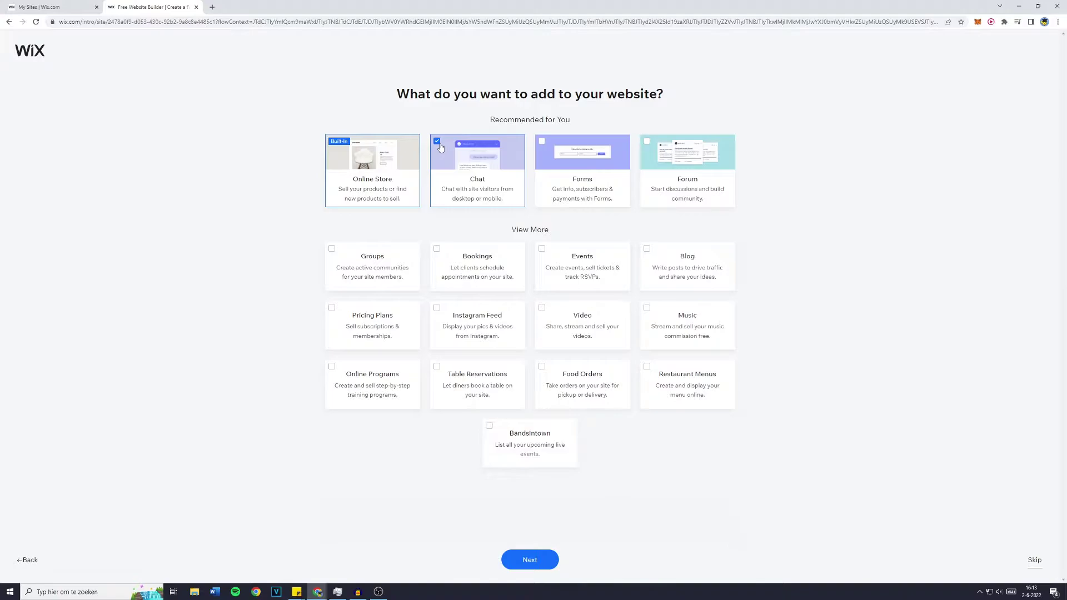
# Uncheck Chat from the added features and continue to the build-method choice
pyautogui.click(438, 143)
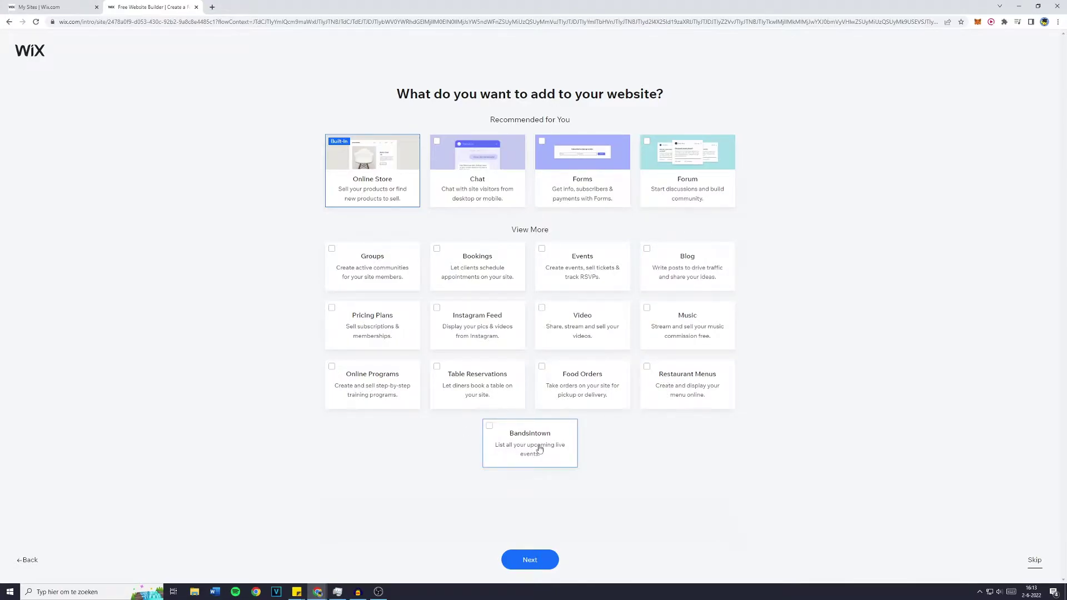
pyautogui.click(554, 562)
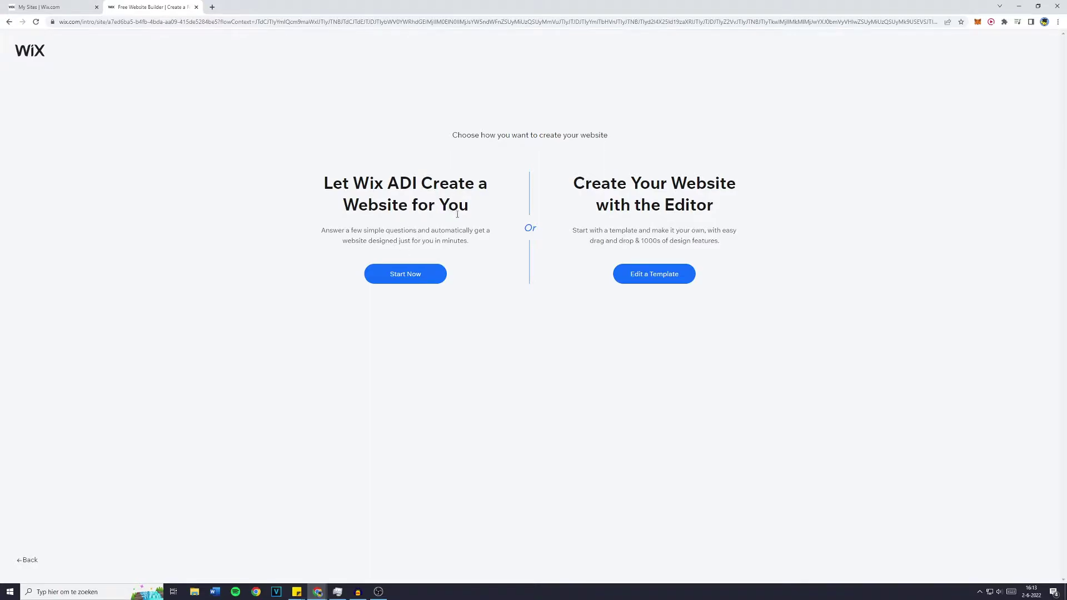
# Name the store 'Lukassen Art' and skip the content-import step without adding links
pyautogui.moveTo(593, 188); pyautogui.dragTo(729, 210)
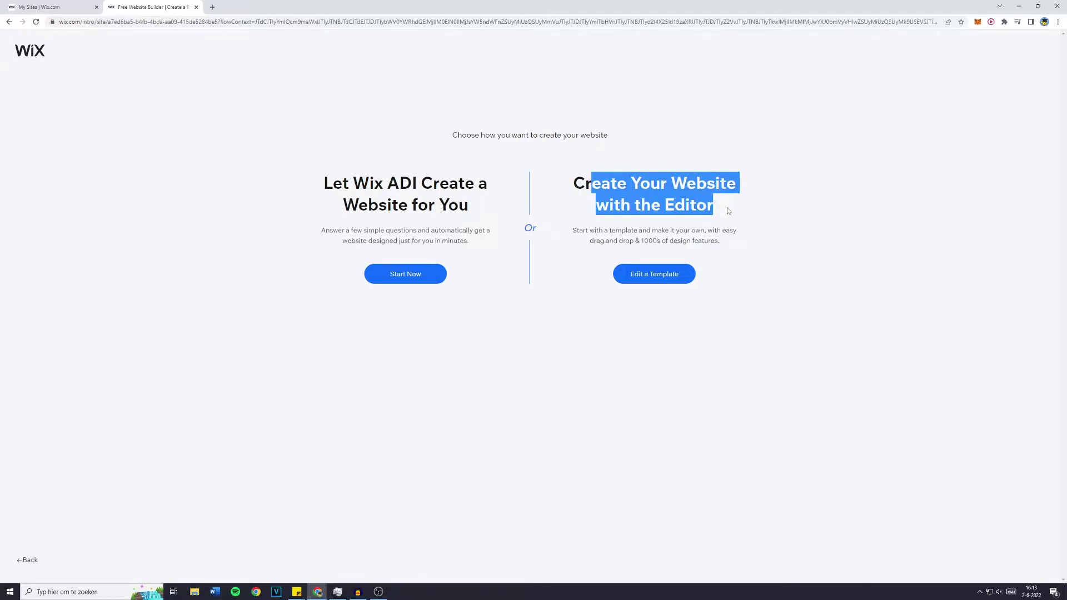
pyautogui.click(728, 209)
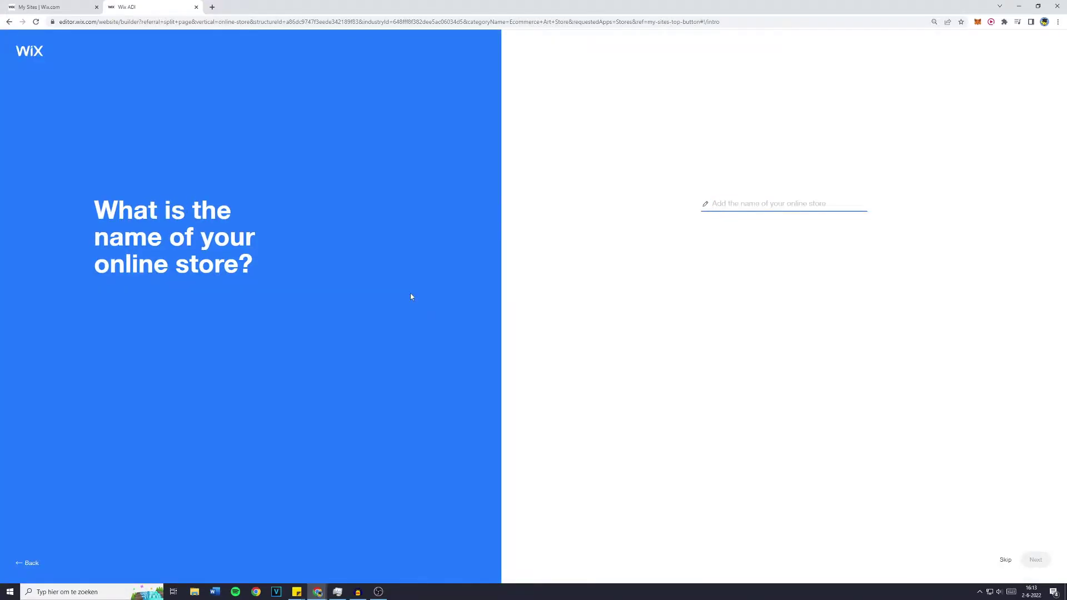
pyautogui.write('Lukassen Art')
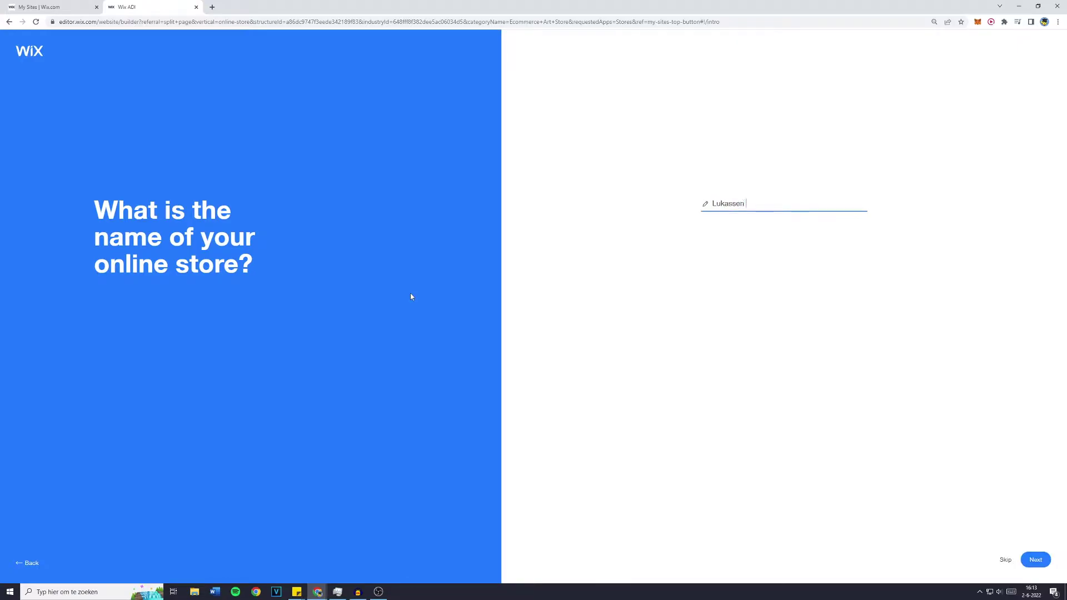
pyautogui.click(1035, 560)
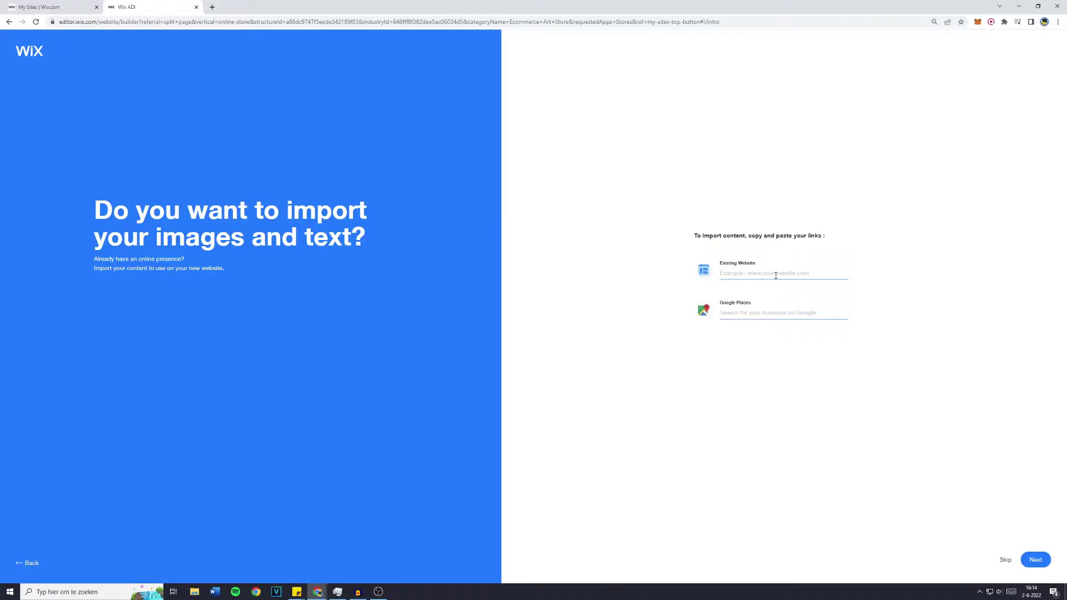
pyautogui.moveTo(720, 264); pyautogui.dragTo(771, 263)
pyautogui.click(1035, 560)
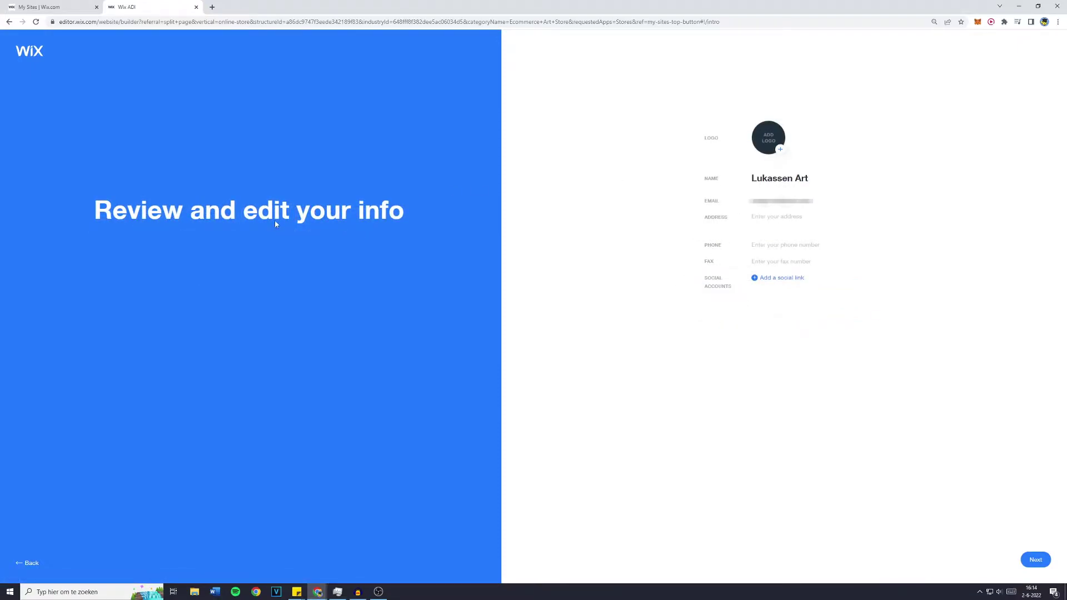
# Upload the fourth icon file as the site logo and confirm the business info
pyautogui.click(780, 152)
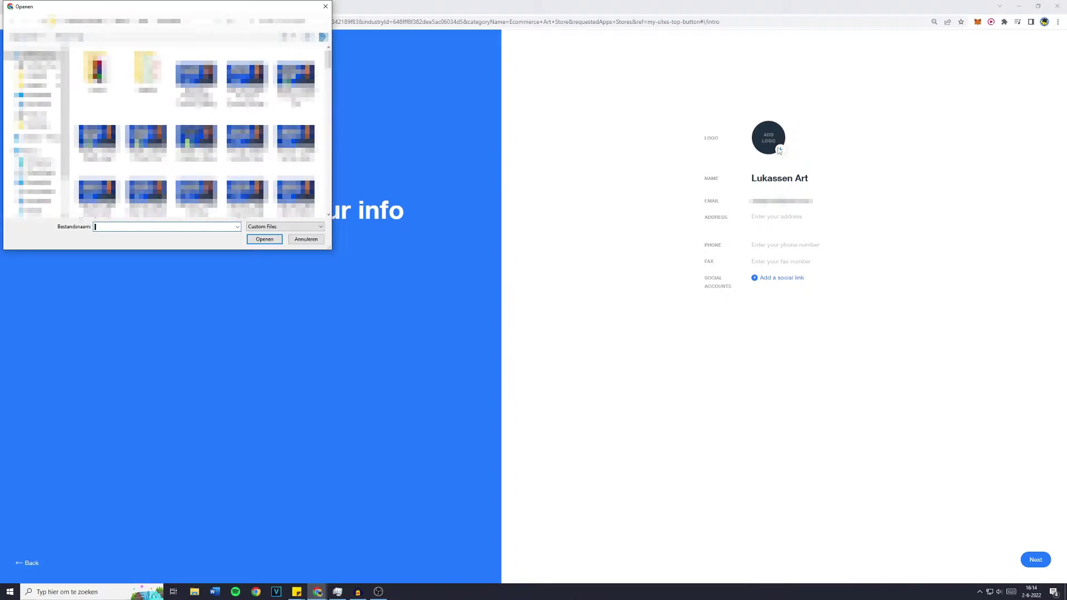
pyautogui.click(250, 69)
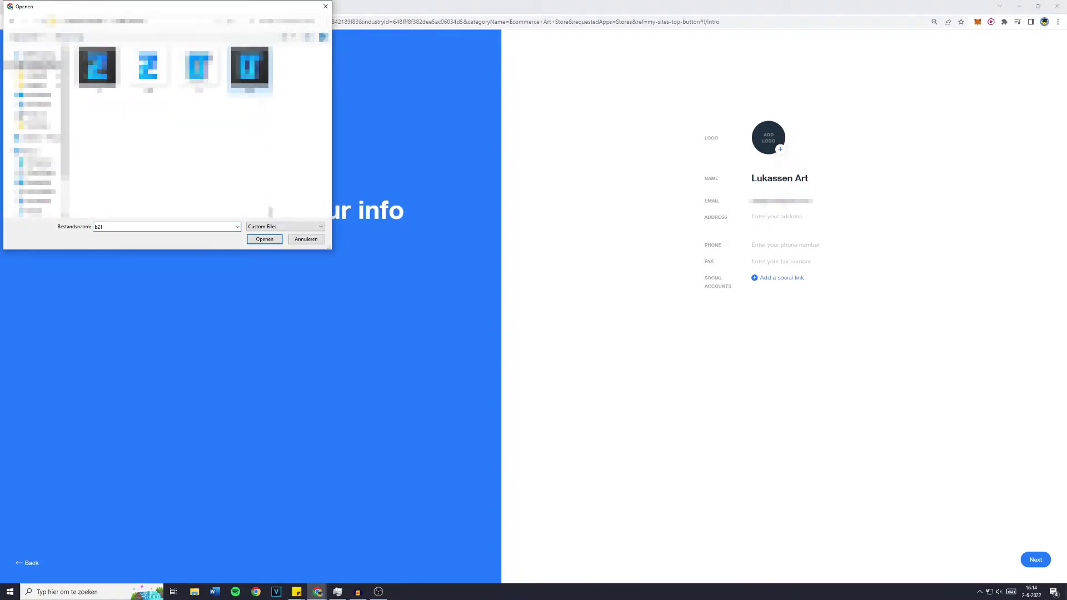
pyautogui.click(265, 240)
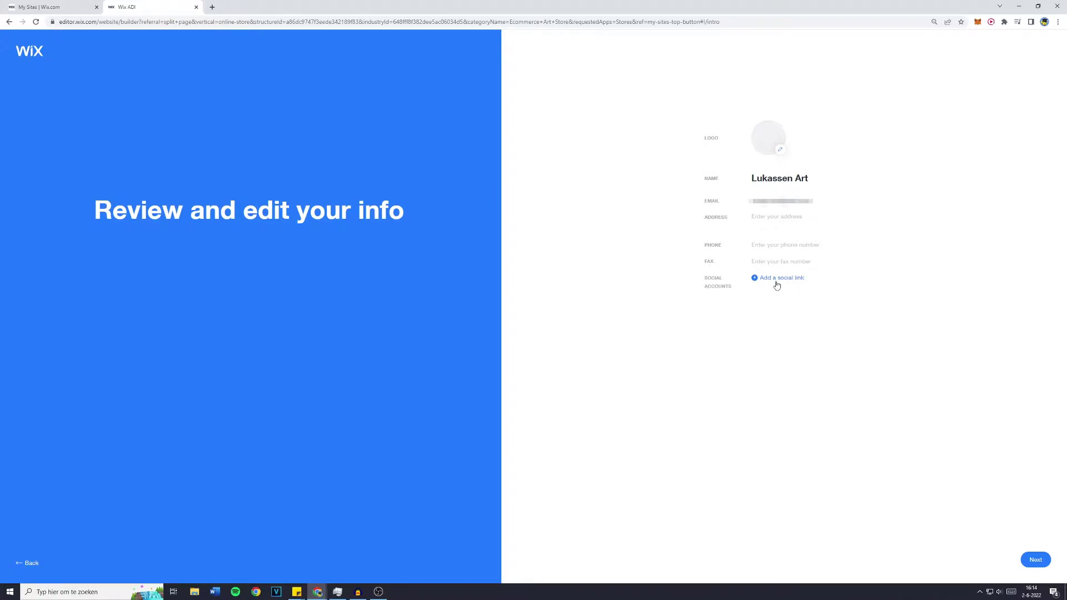
pyautogui.click(1039, 559)
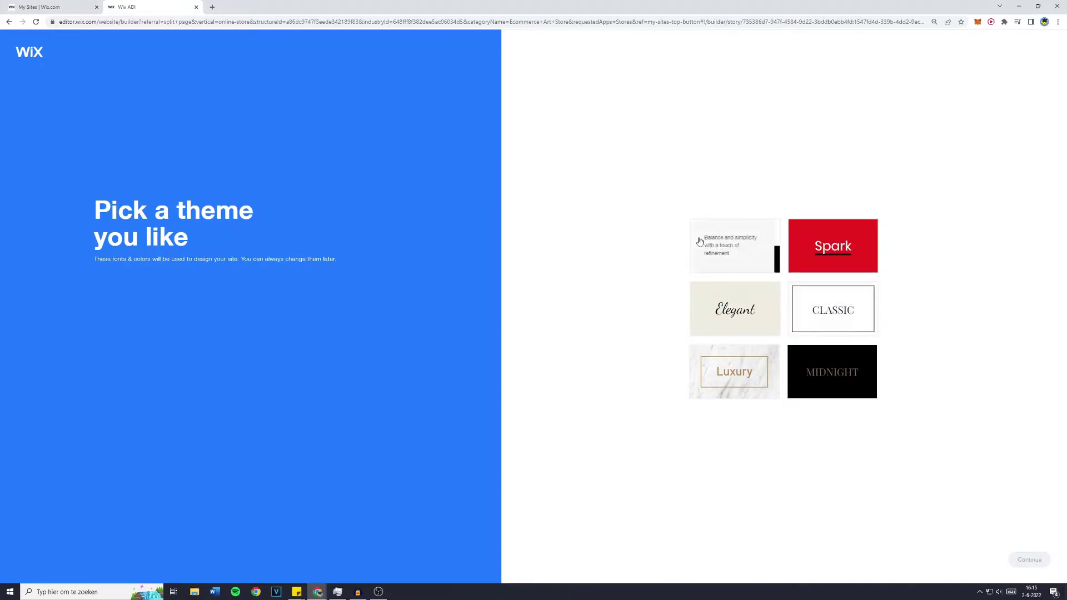
# Choose the Classic theme and create a colour palette from the uploaded logo
pyautogui.click(822, 330)
pyautogui.click(1045, 555)
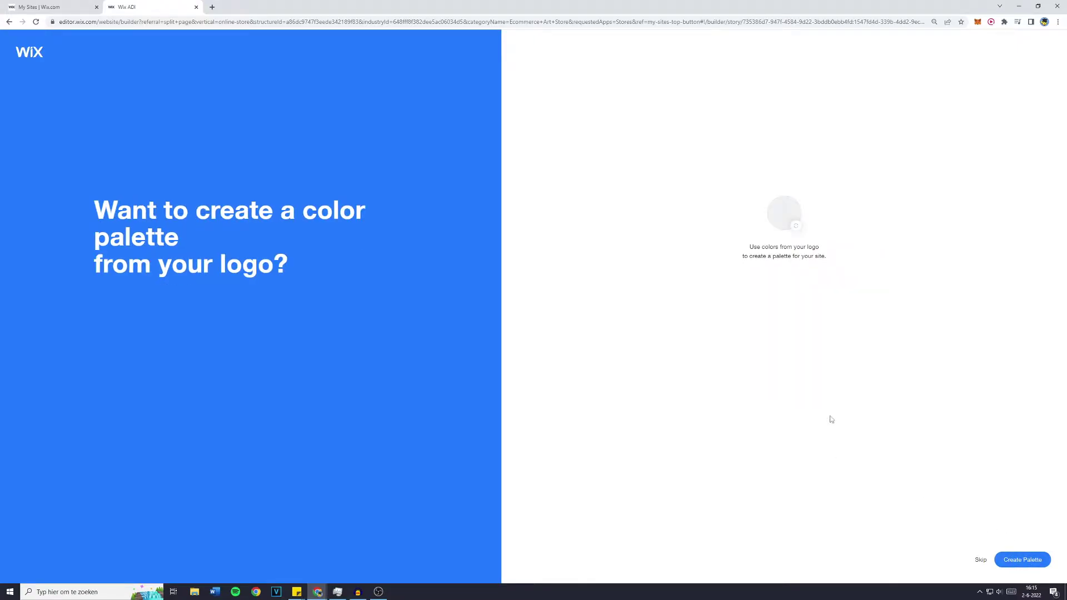
pyautogui.moveTo(751, 249); pyautogui.dragTo(830, 258)
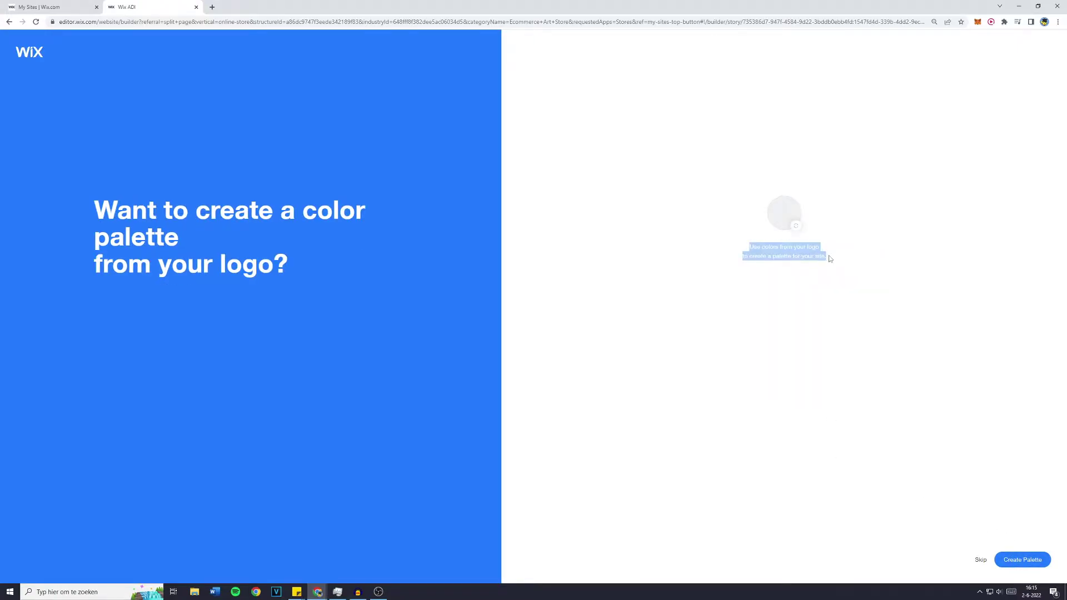
pyautogui.click(830, 259)
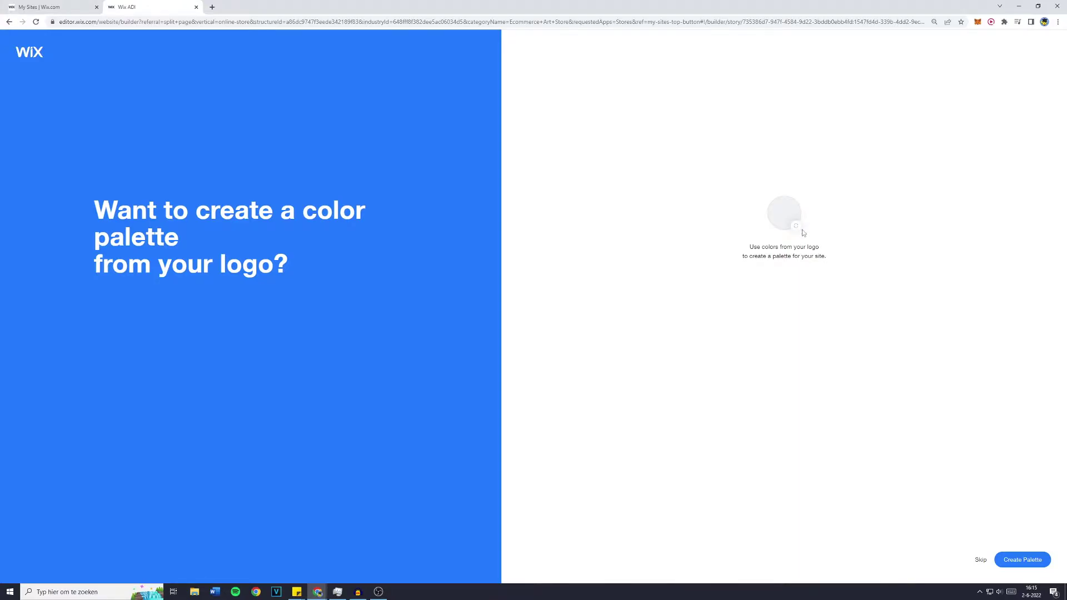
pyautogui.click(1023, 557)
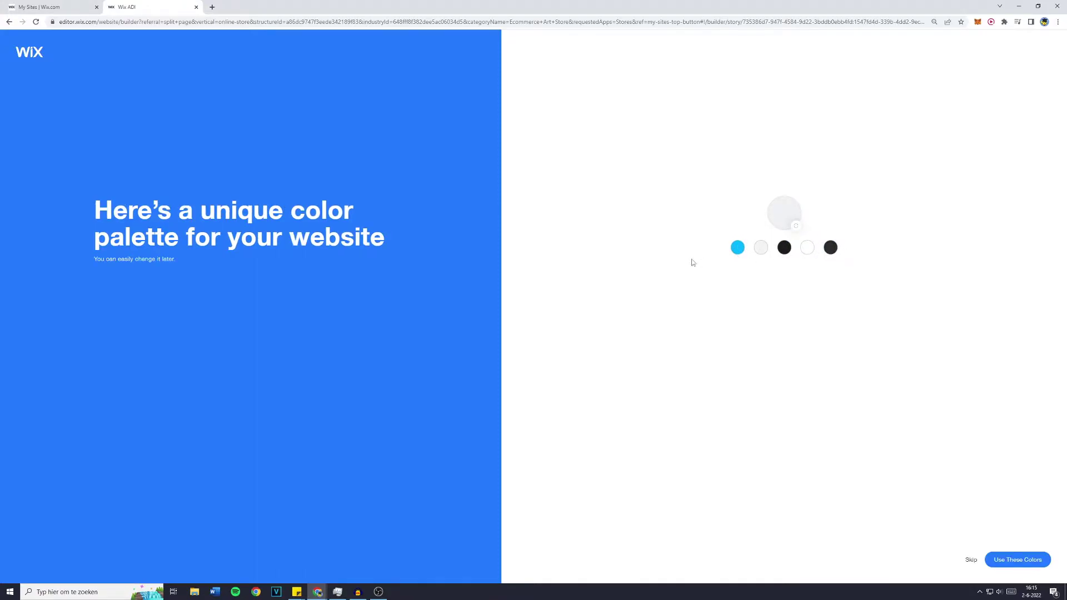
# Accept the generated colours and pick the dark middle homepage design
pyautogui.click(1011, 563)
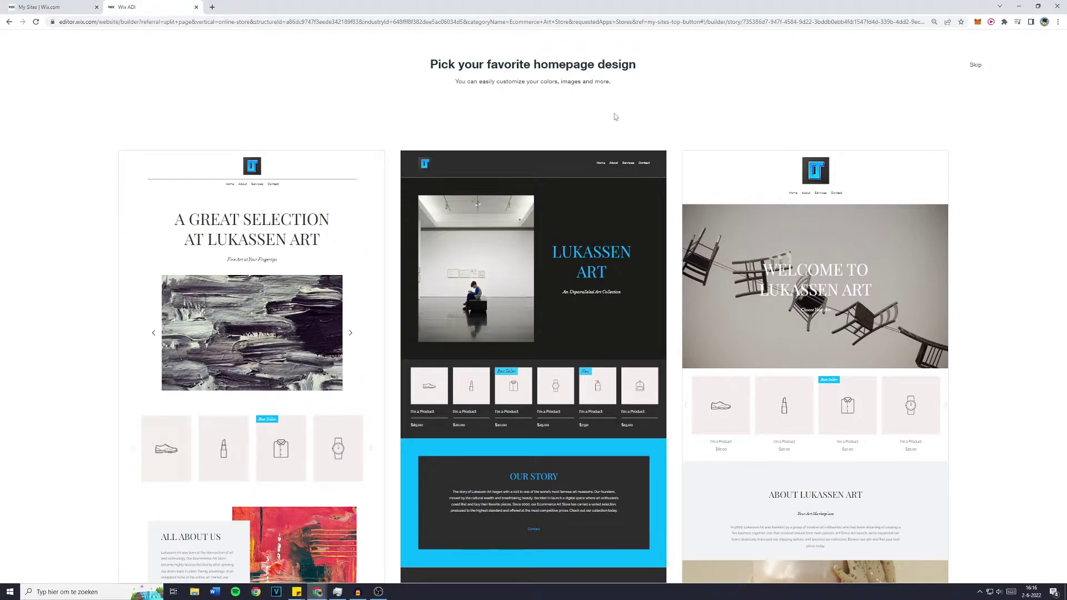
pyautogui.moveTo(600, 254)
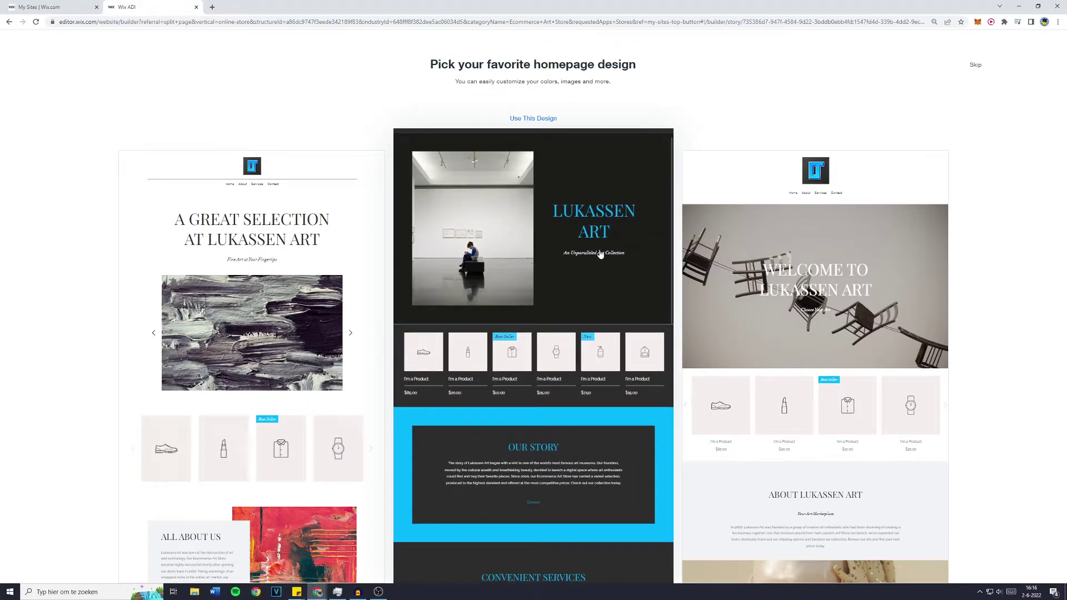
pyautogui.moveTo(783, 373)
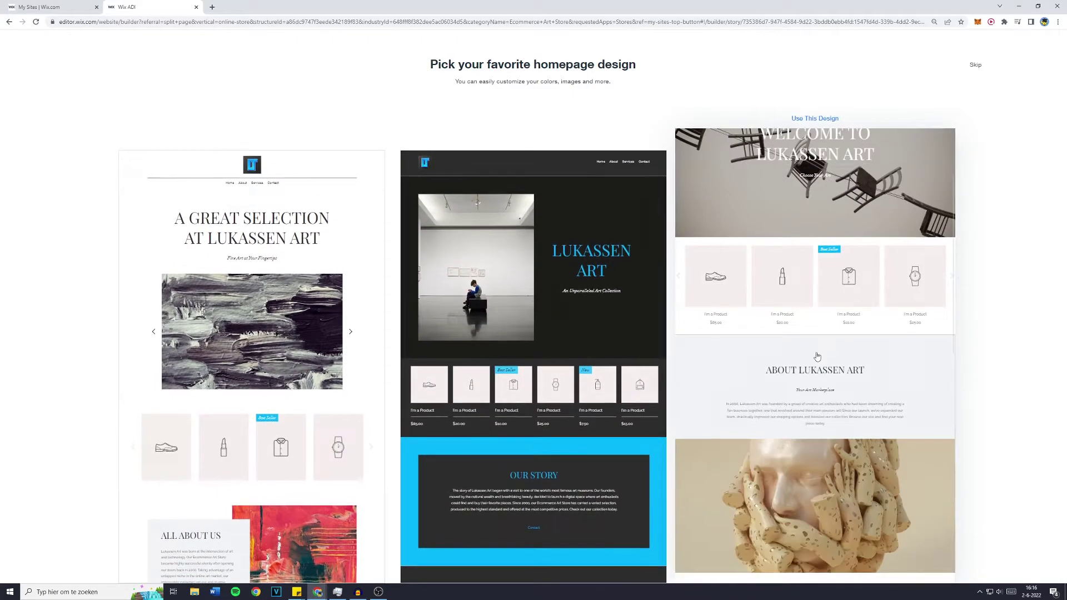
pyautogui.moveTo(263, 315)
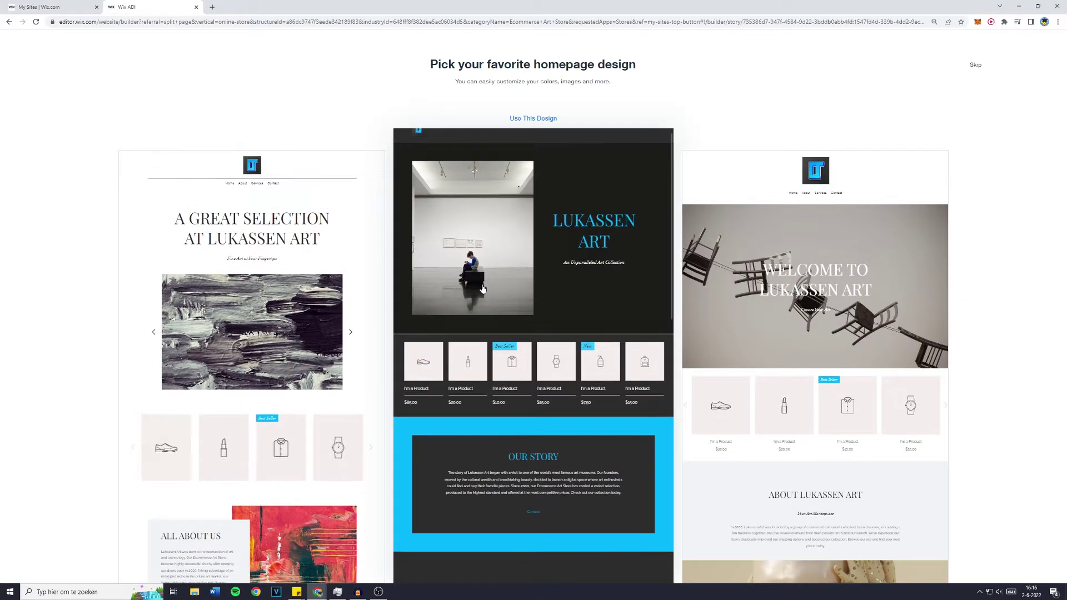
pyautogui.click(588, 278)
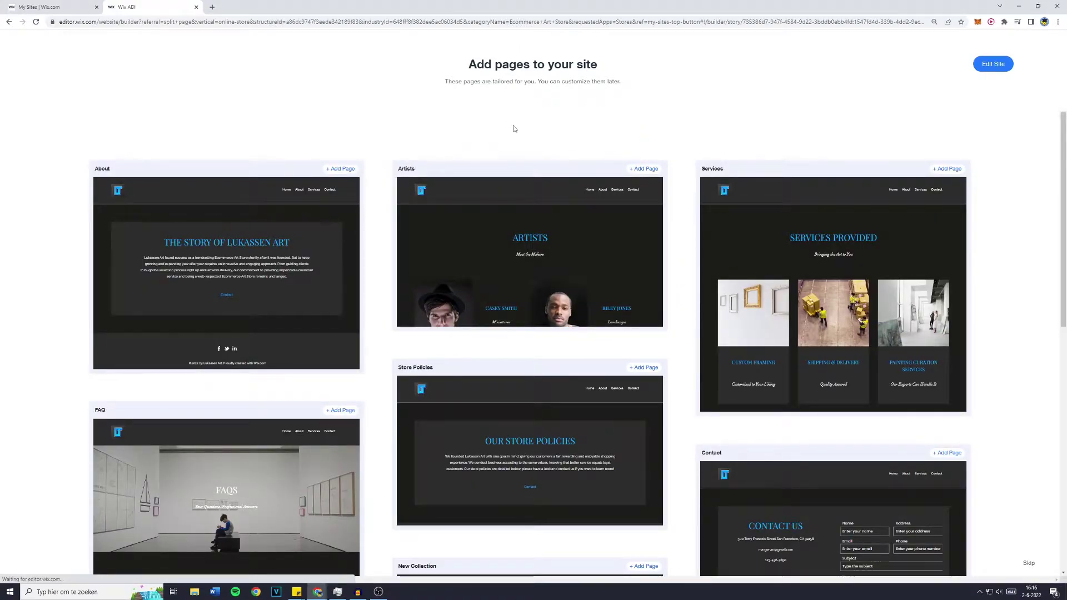
# Add the About, Artists, Contact, New Collection and Reviews pages, then open the site for editing
pyautogui.click(340, 168)
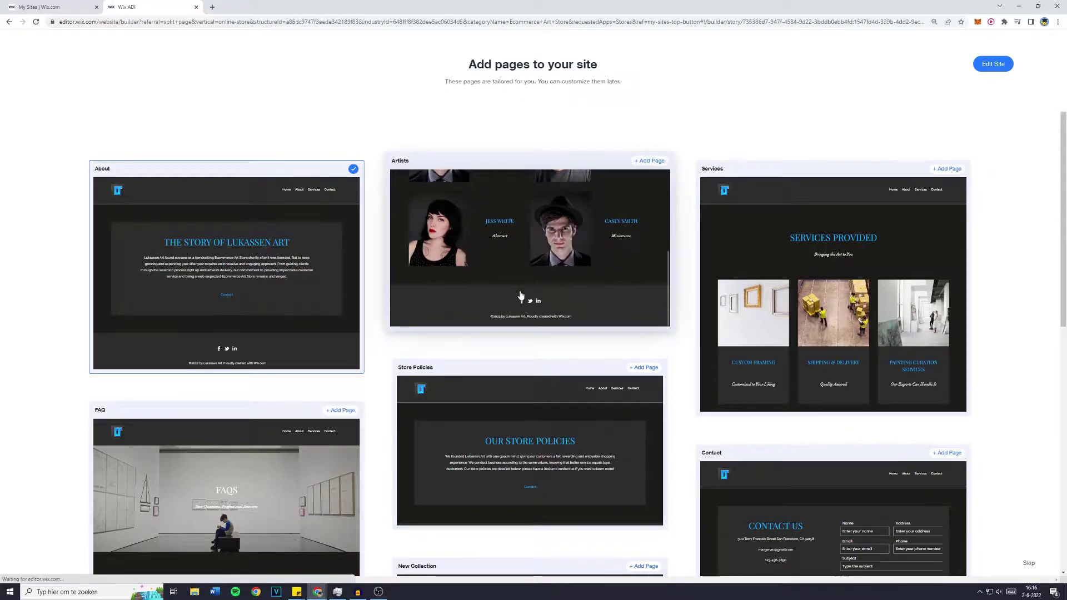
pyautogui.click(518, 298)
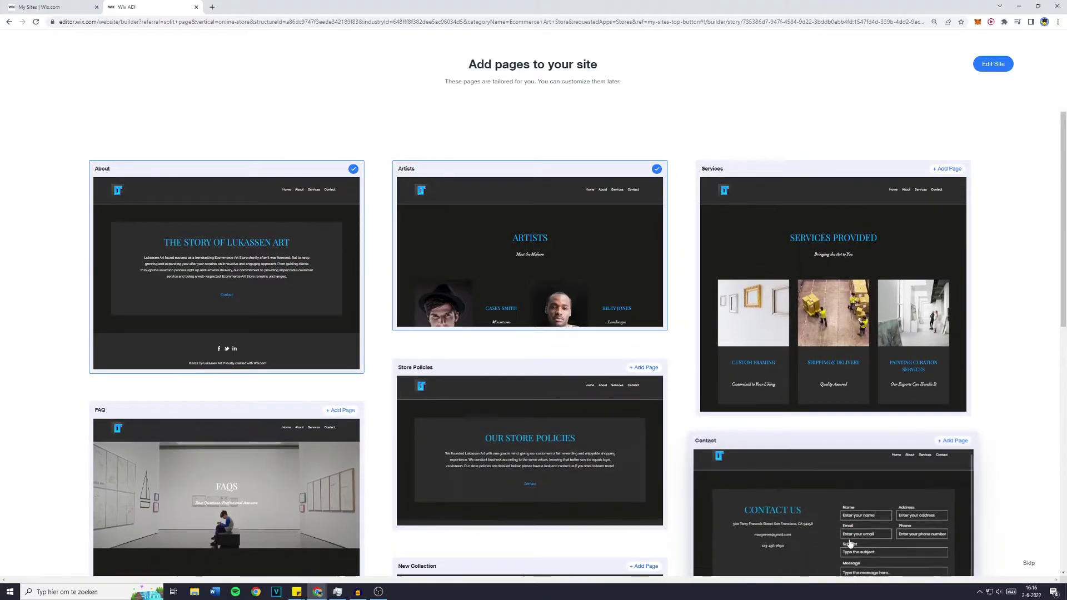
pyautogui.click(856, 528)
pyautogui.scroll(-6, 1023, 178)
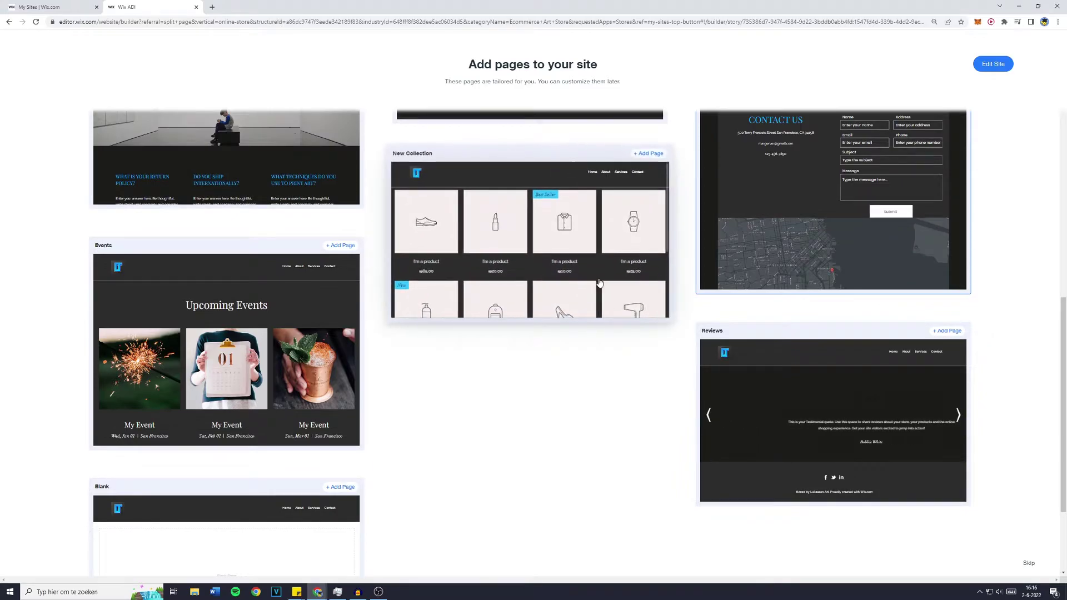
pyautogui.click(534, 275)
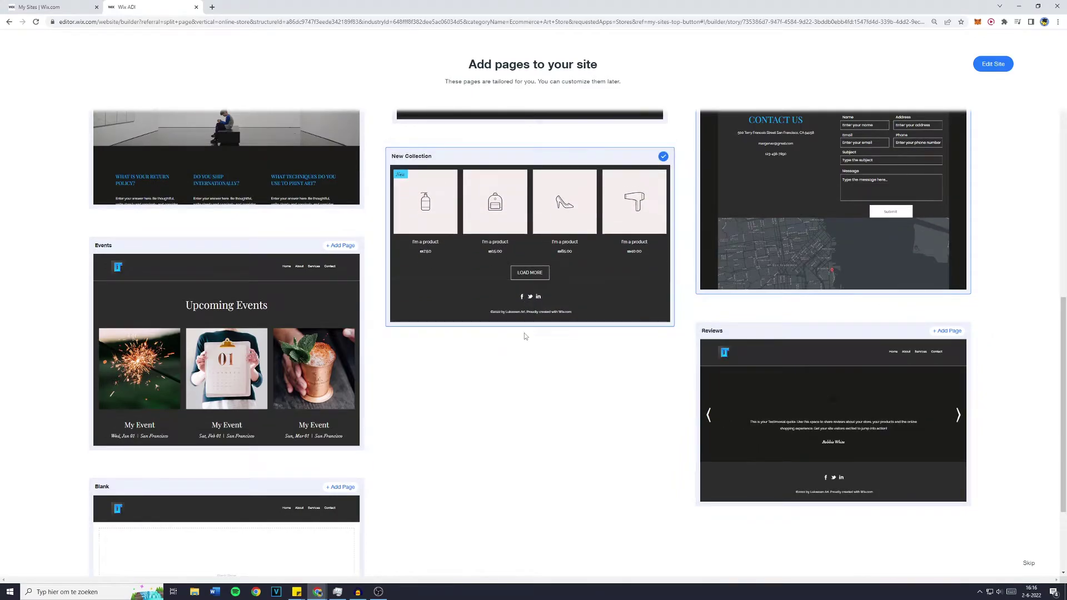
pyautogui.scroll(-2, 528, 372)
pyautogui.click(779, 330)
pyautogui.scroll(10, 995, 400)
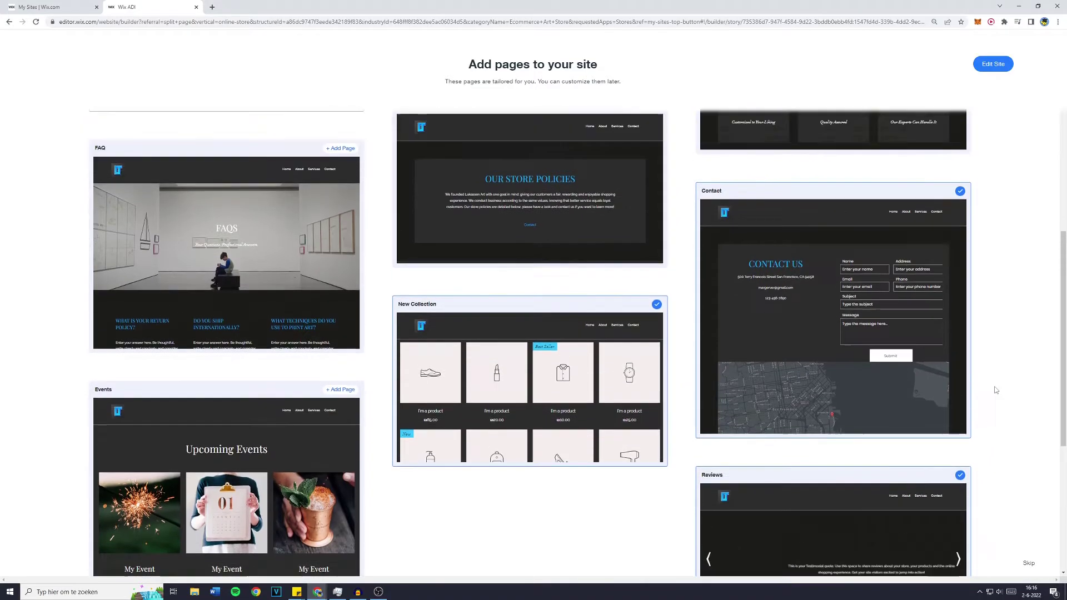
pyautogui.click(993, 65)
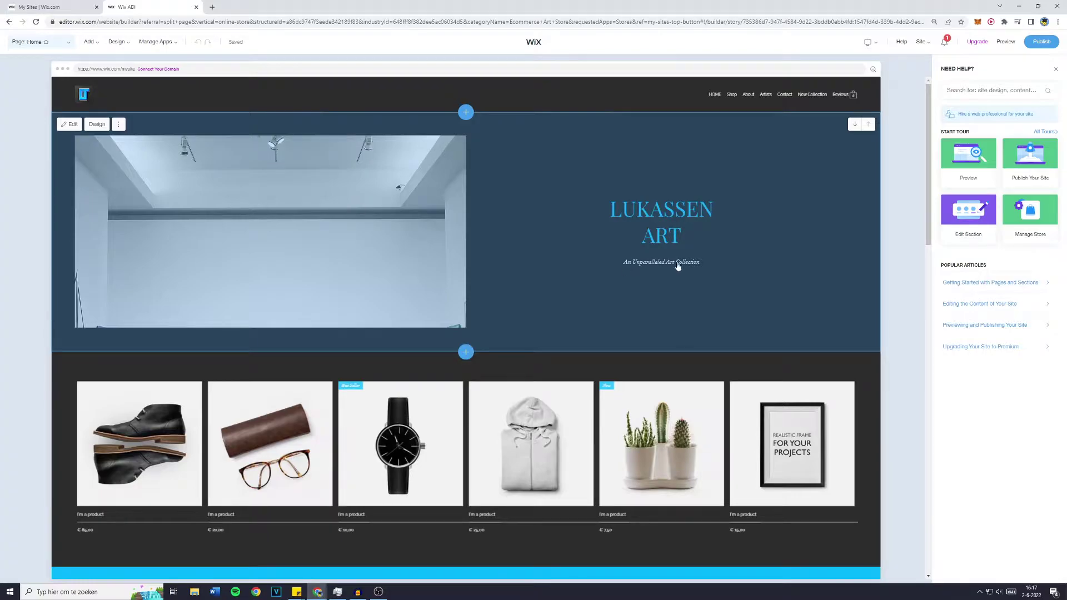
# Select the homepage hero section and bring up its image's Media Settings
pyautogui.scroll(-2, 512, 296)
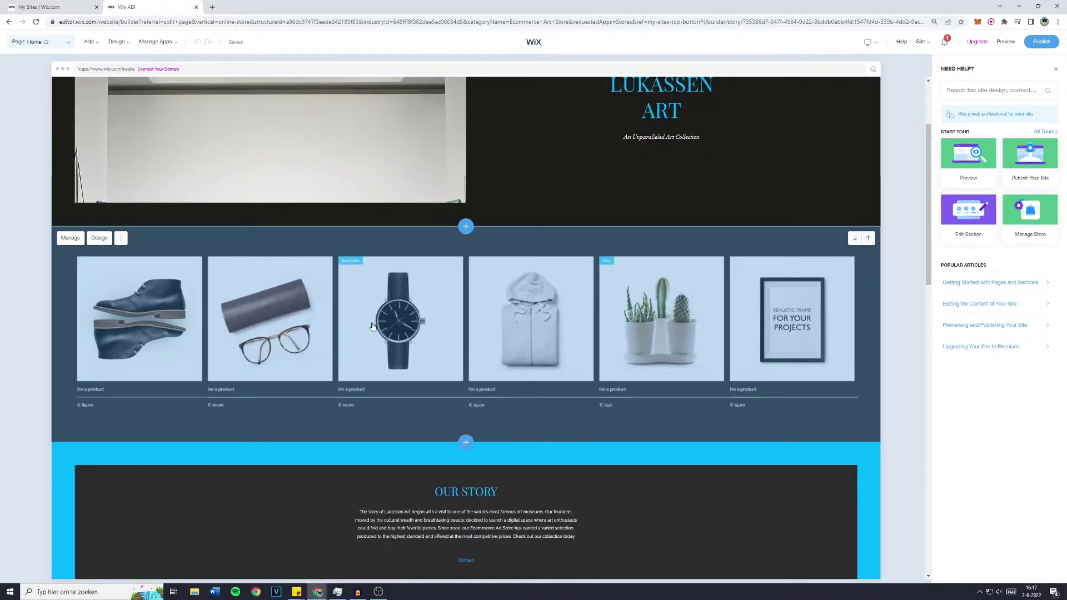
pyautogui.scroll(2, 372, 326)
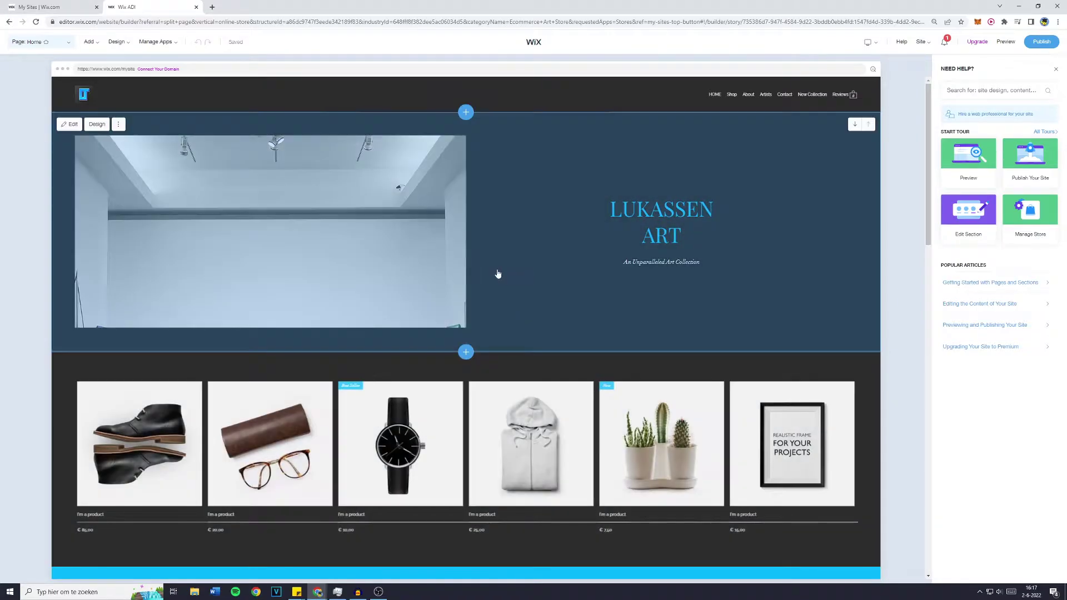
pyautogui.click(562, 147)
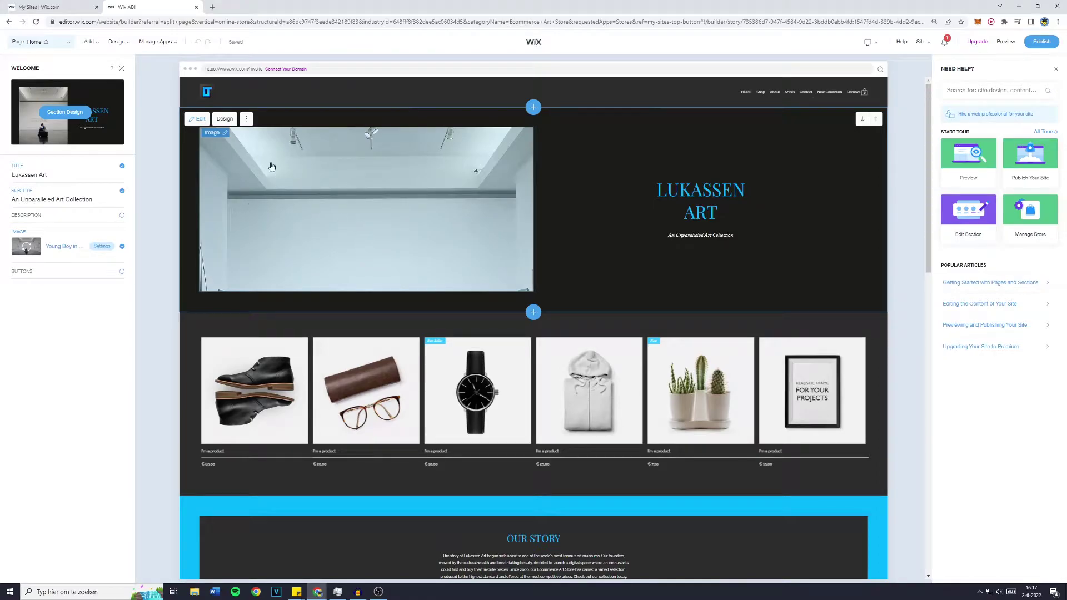
pyautogui.click(219, 137)
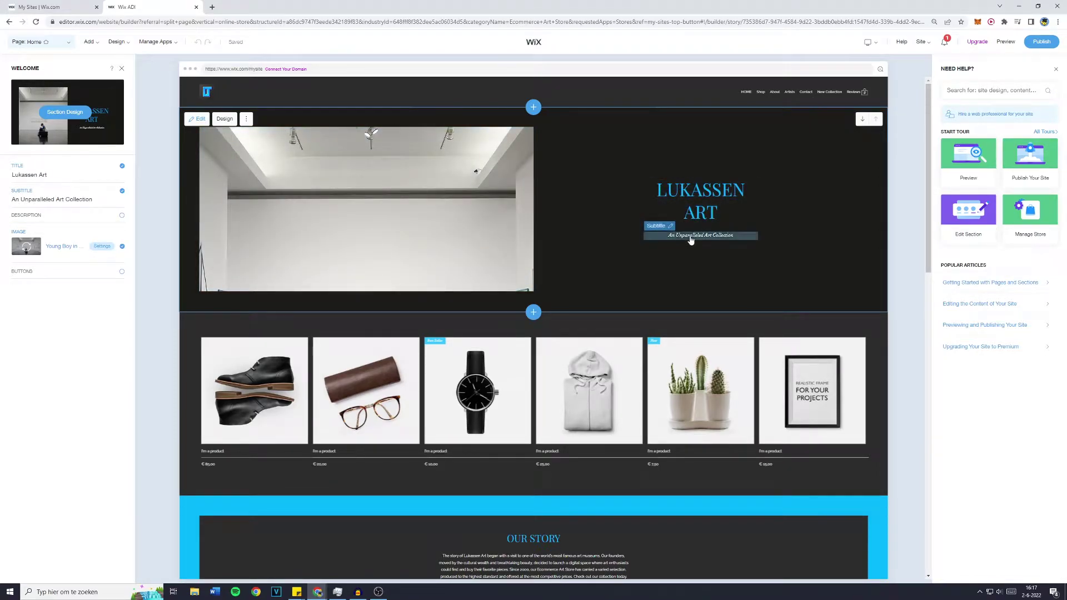
pyautogui.click(265, 172)
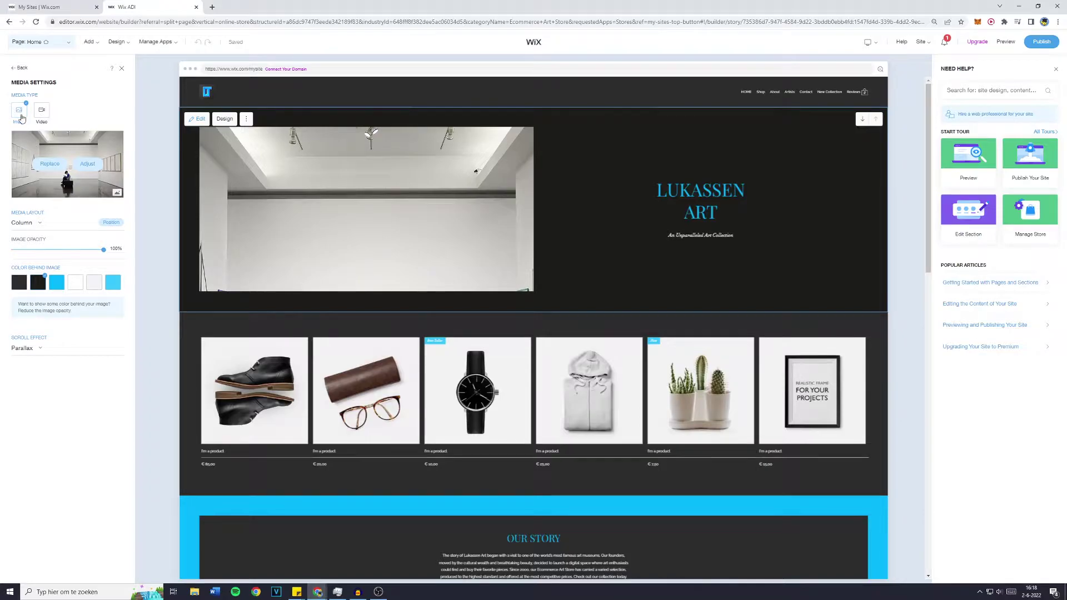
# Replace the hero image through Upload Media, choosing Link (URL) as the source
pyautogui.click(49, 164)
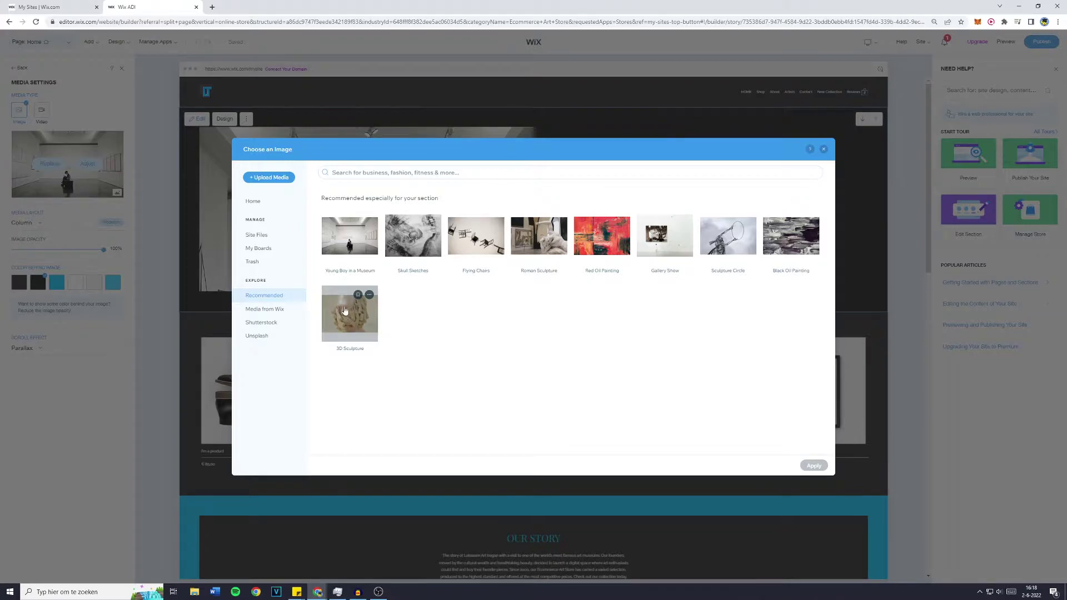
pyautogui.click(276, 178)
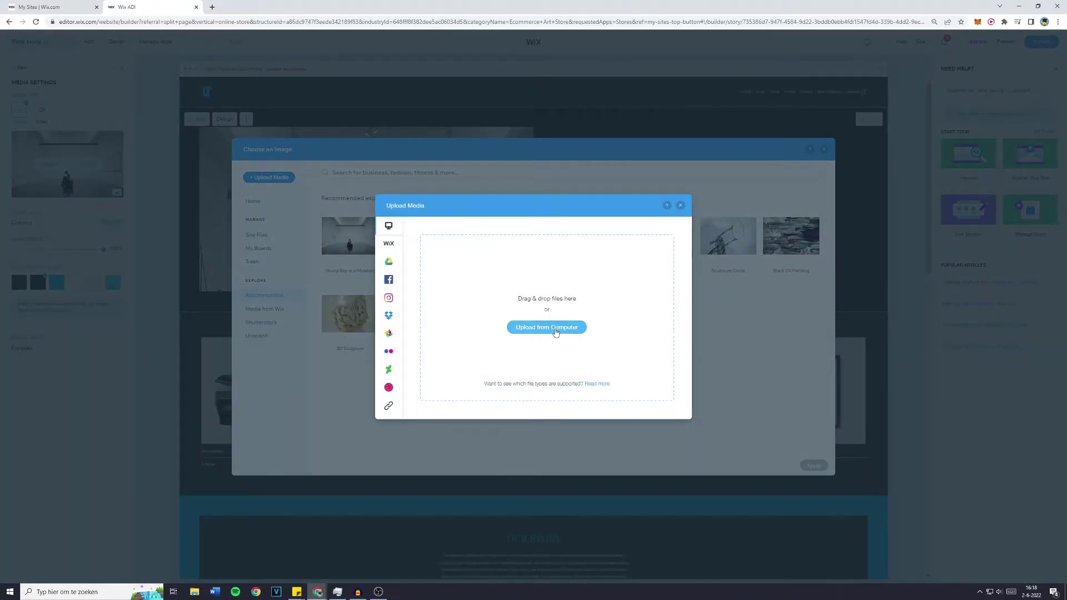
pyautogui.moveTo(517, 298); pyautogui.dragTo(580, 300)
pyautogui.click(580, 300)
pyautogui.moveTo(388, 290)
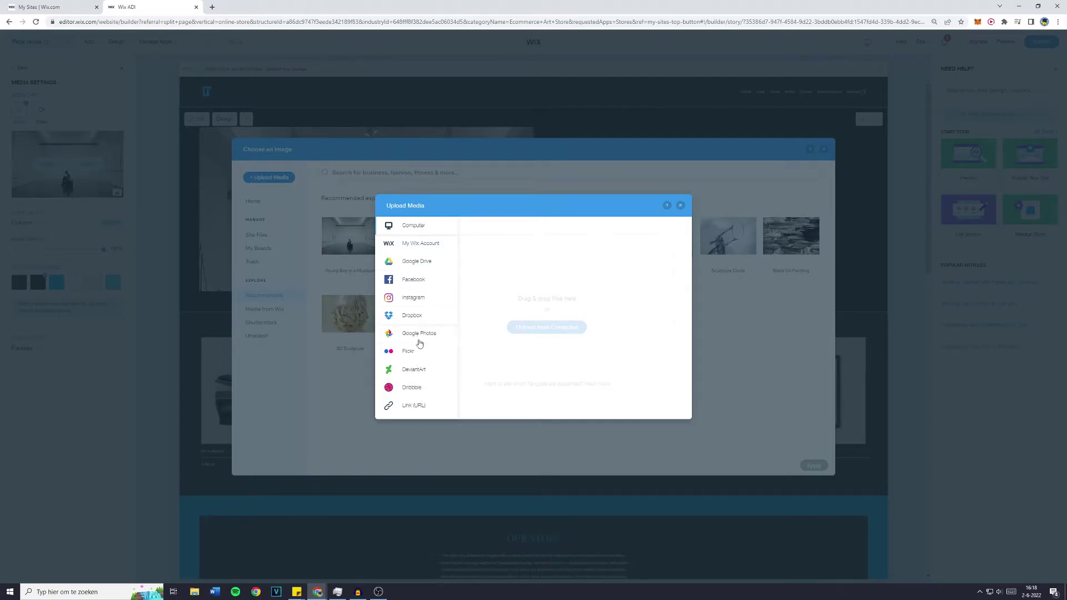
pyautogui.click(416, 407)
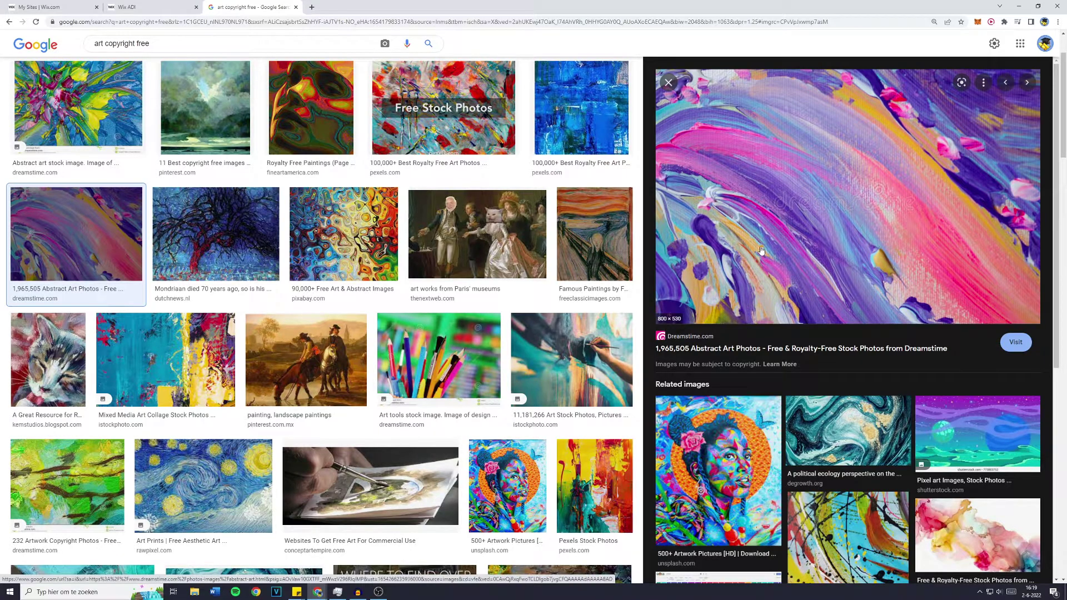
# Copy the abstract brushstroke painting's image address and return to the Wix editor
pyautogui.rightClick(759, 234)
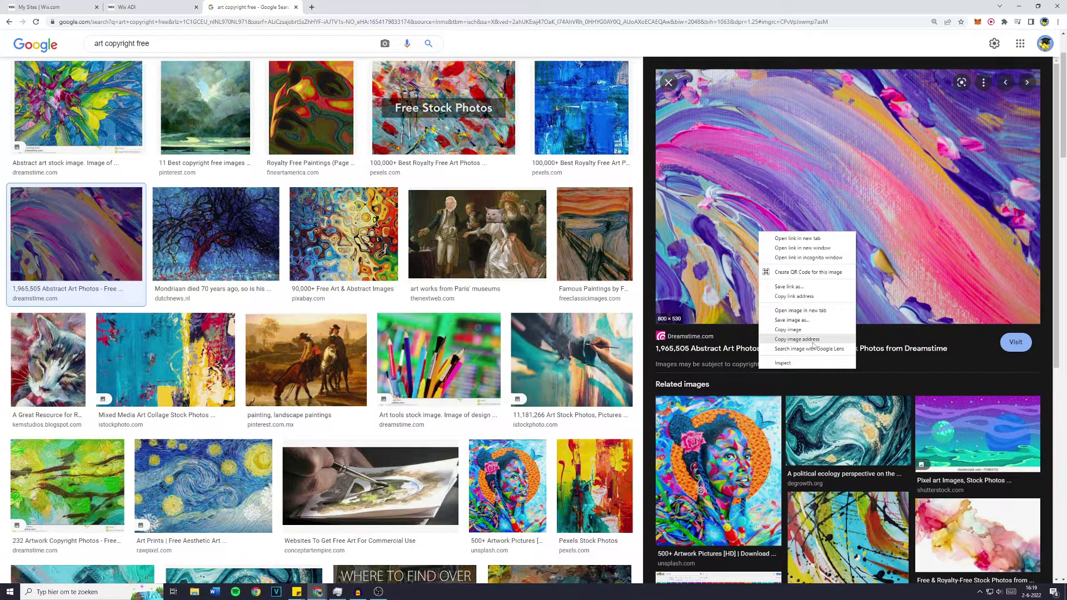
pyautogui.click(792, 330)
pyautogui.click(166, 4)
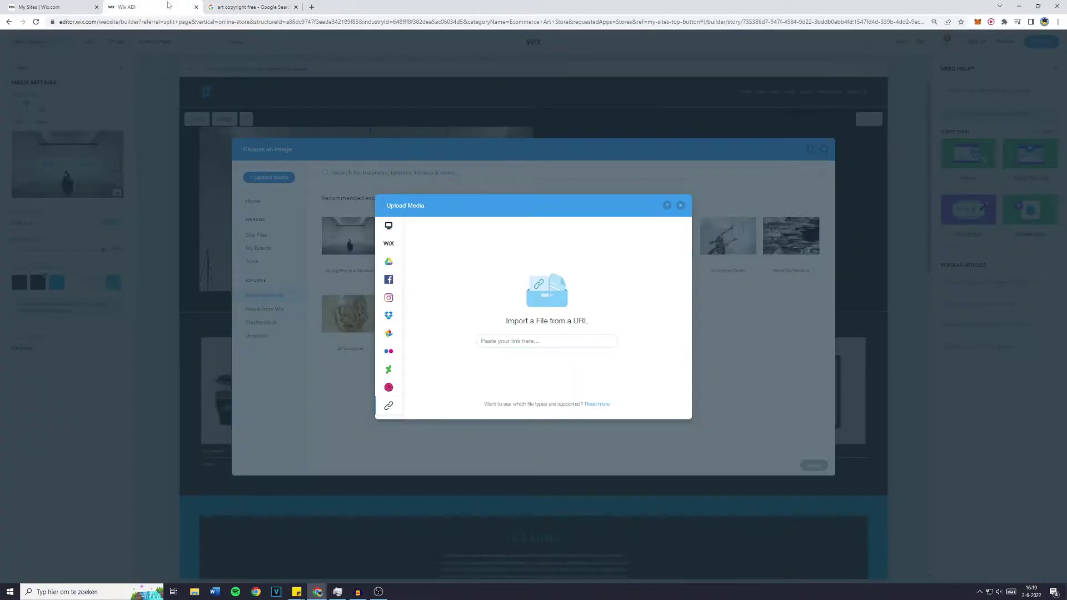
# Import the pink and blue abstract painting from its pasted URL and apply it as the hero image
pyautogui.click(503, 340)
pyautogui.hotkey('ctrl', 'v')
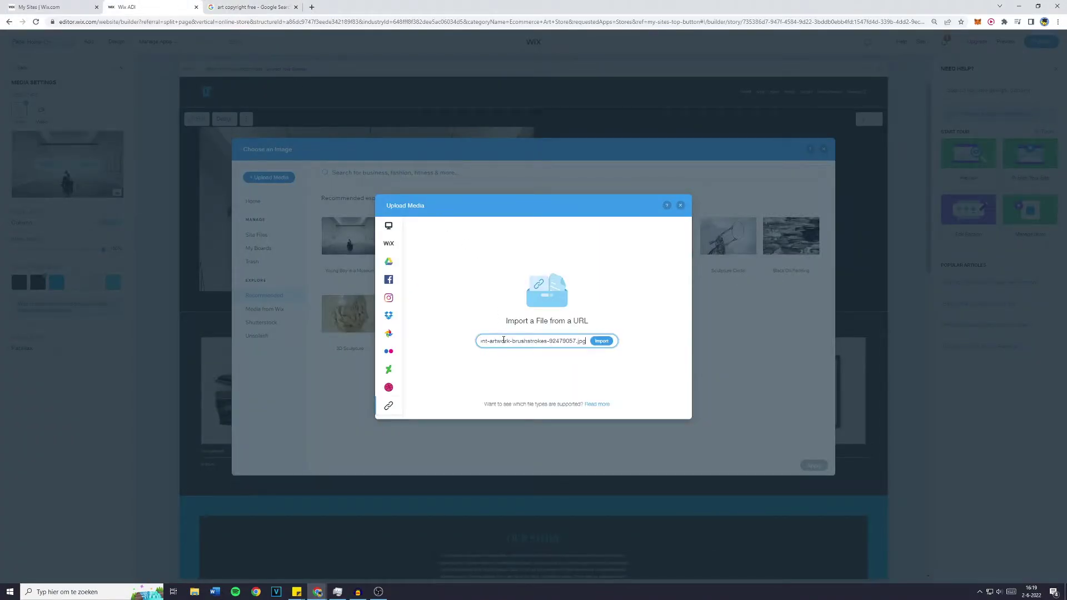
pyautogui.click(600, 341)
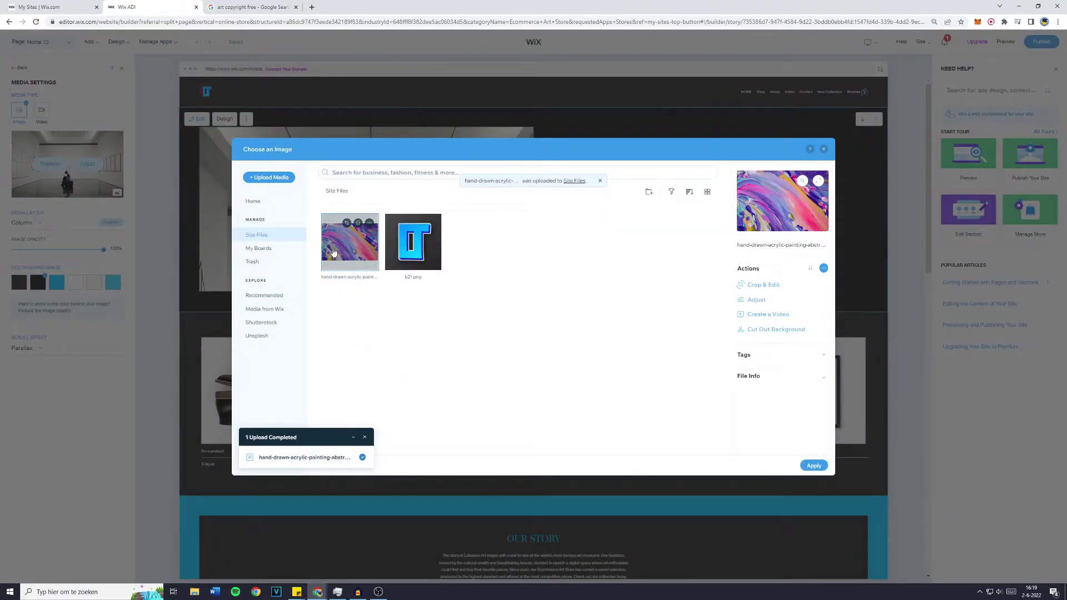
pyautogui.click(814, 466)
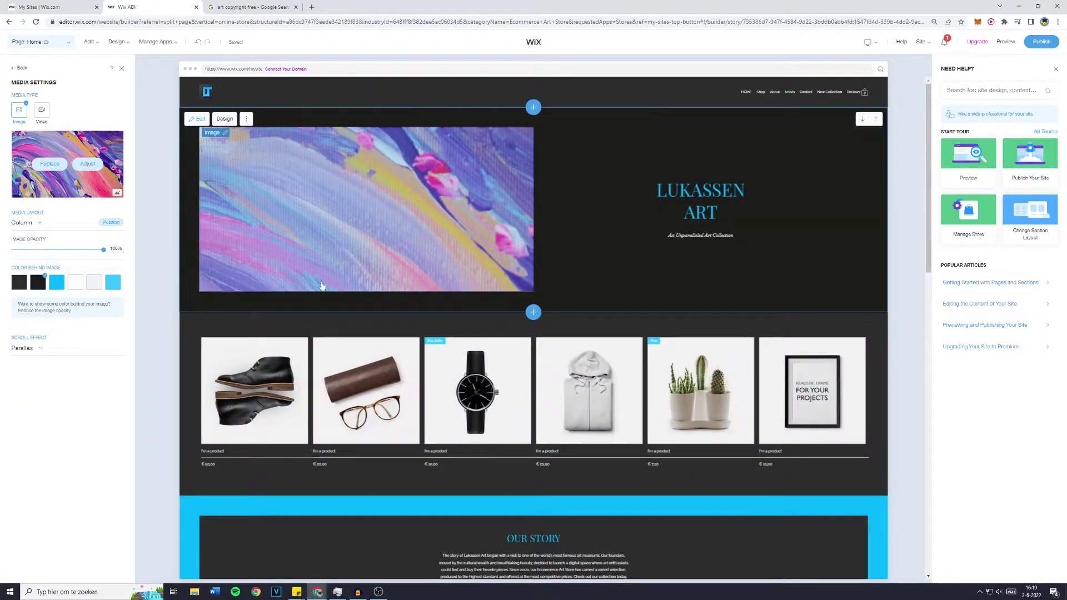
# Try the Full Image media layout, then switch the hero painting to the Crop layout
pyautogui.click(31, 224)
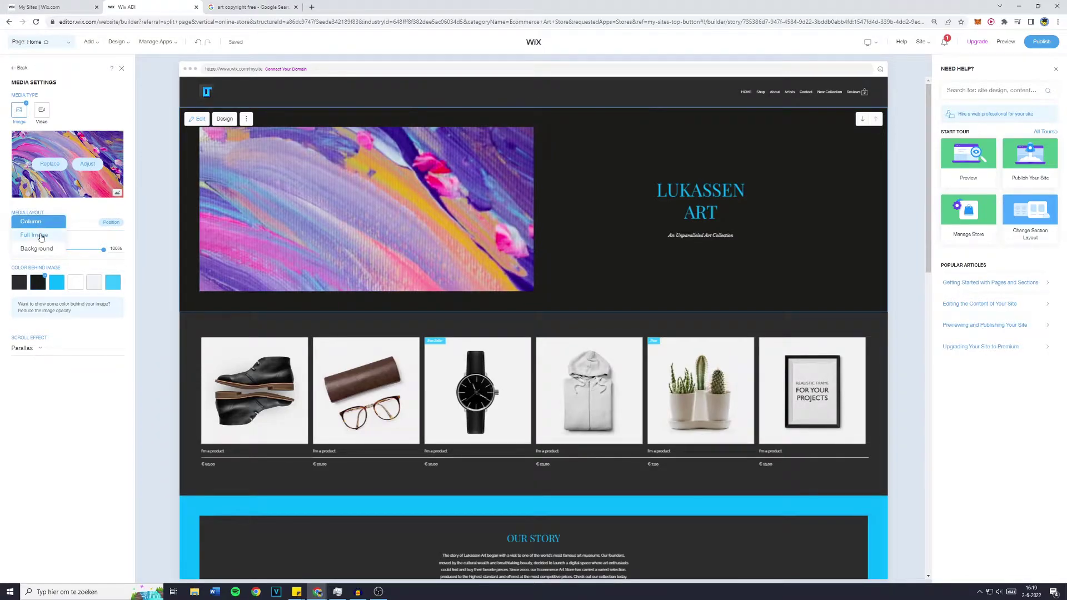
pyautogui.click(49, 235)
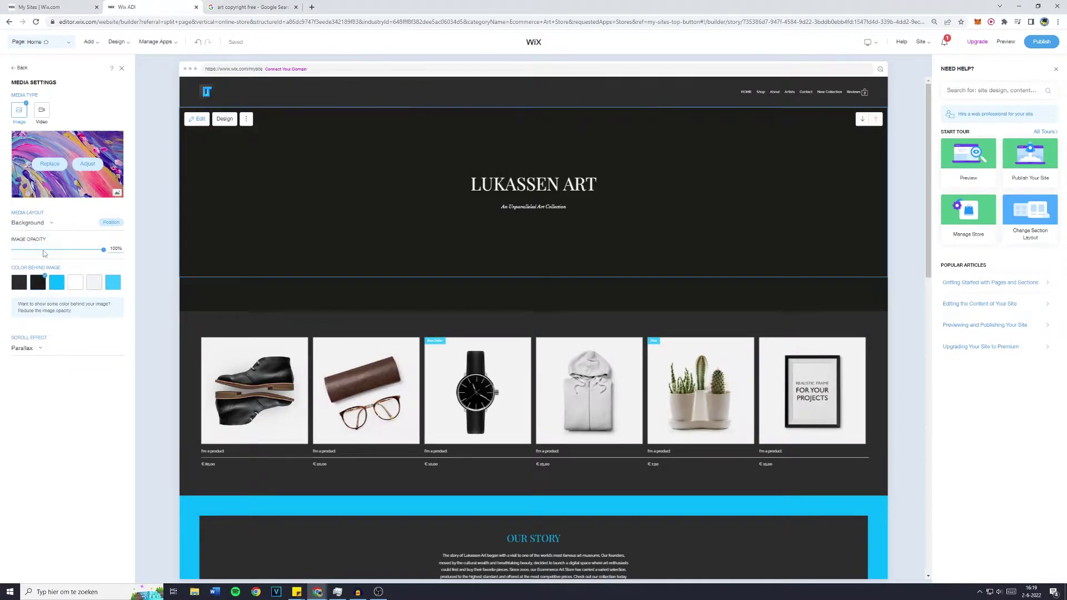
pyautogui.click(44, 223)
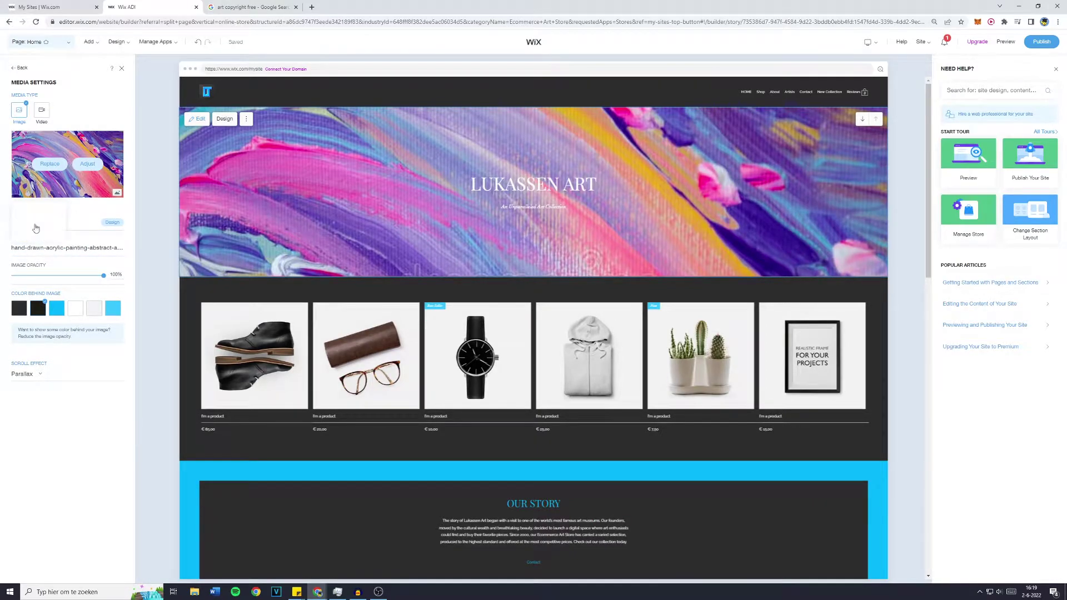
pyautogui.click(84, 239)
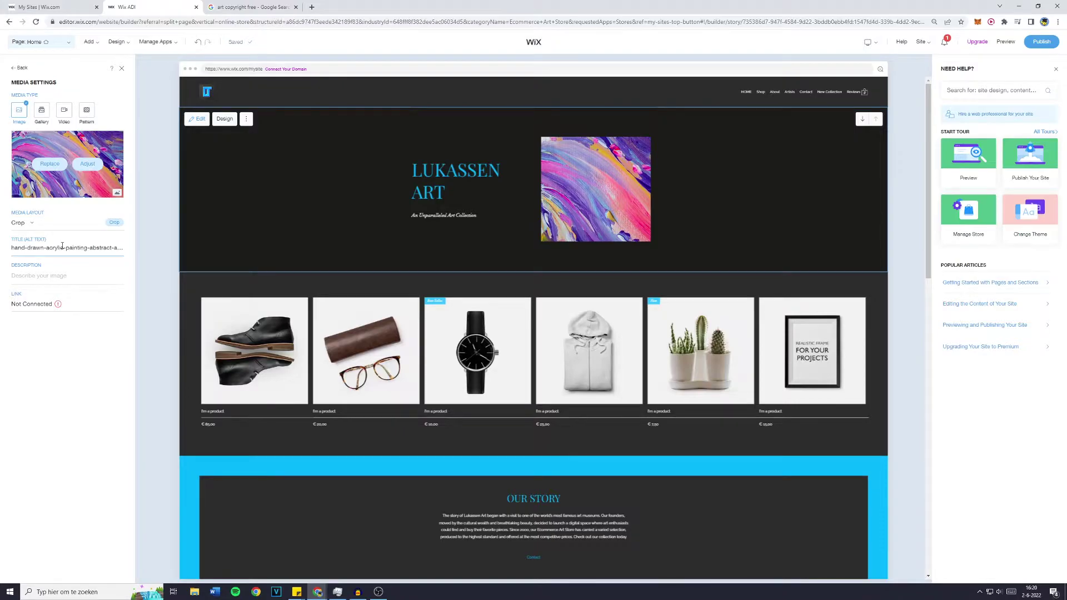
# Replace the hero painting's Title (Alt Text) with 'name of art project'
pyautogui.click(63, 246)
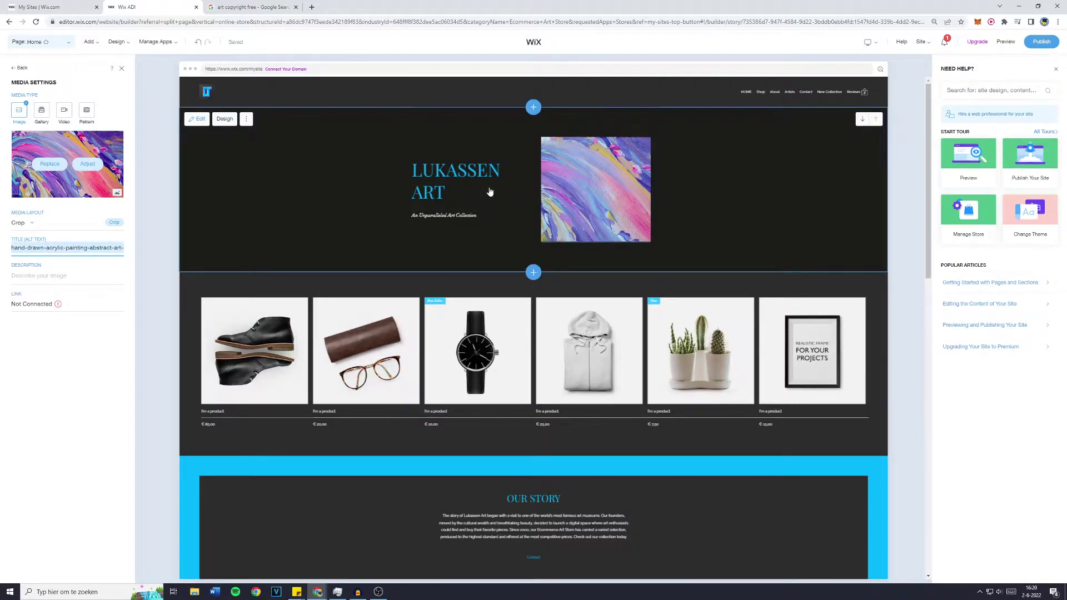
pyautogui.click(464, 178)
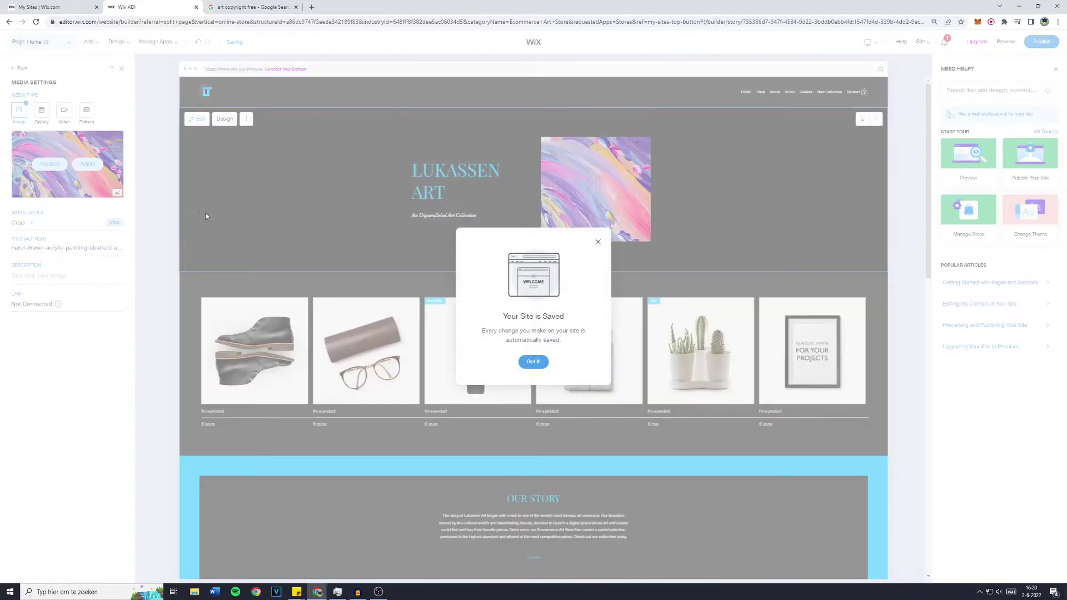
pyautogui.click(100, 252)
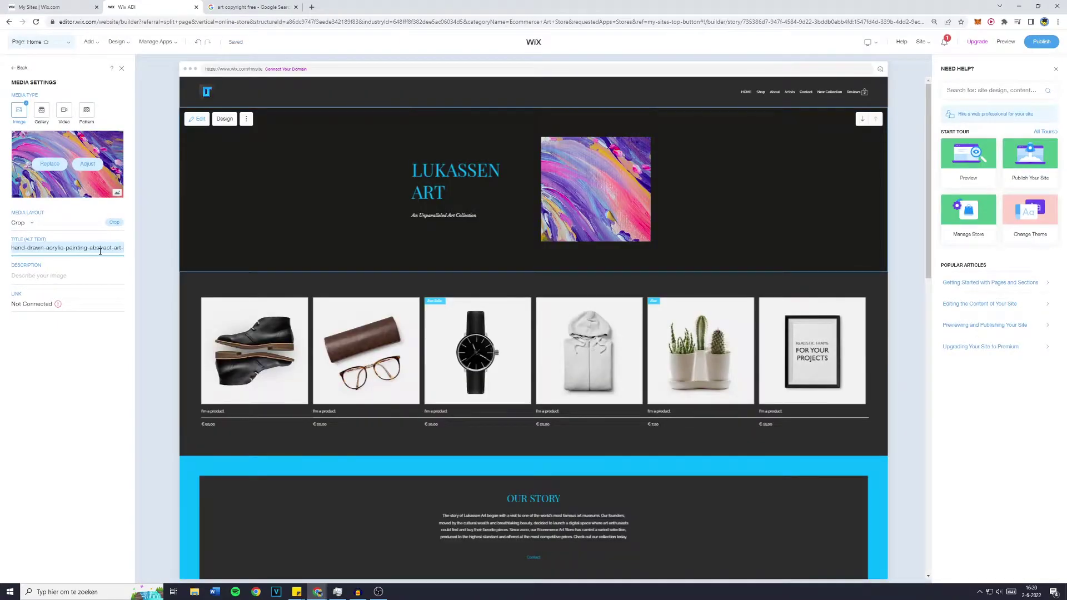
pyautogui.write('picture')
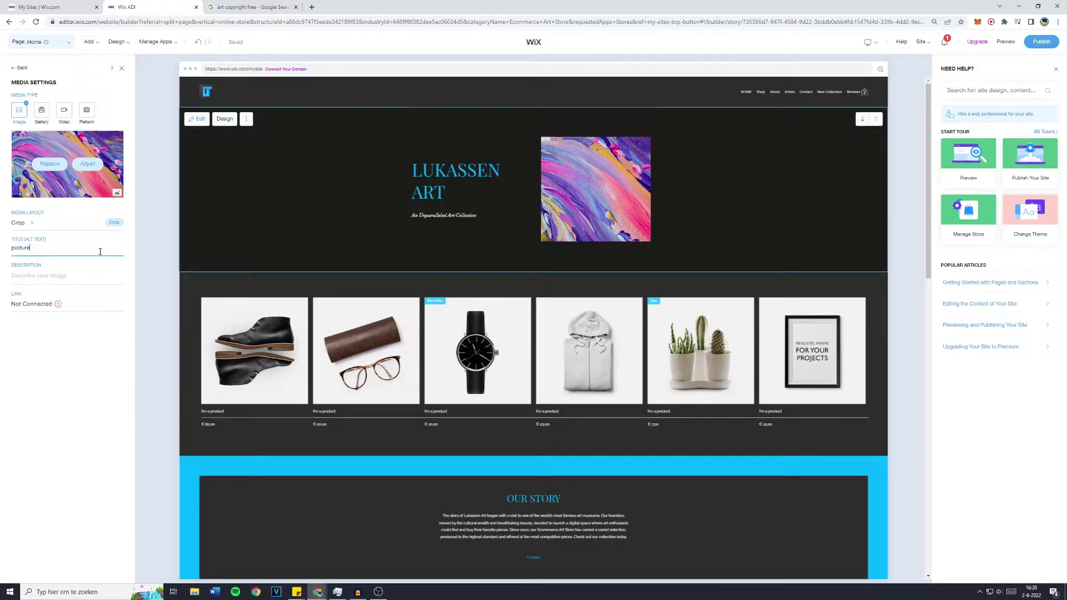
pyautogui.write('art')
pyautogui.write('name of art')
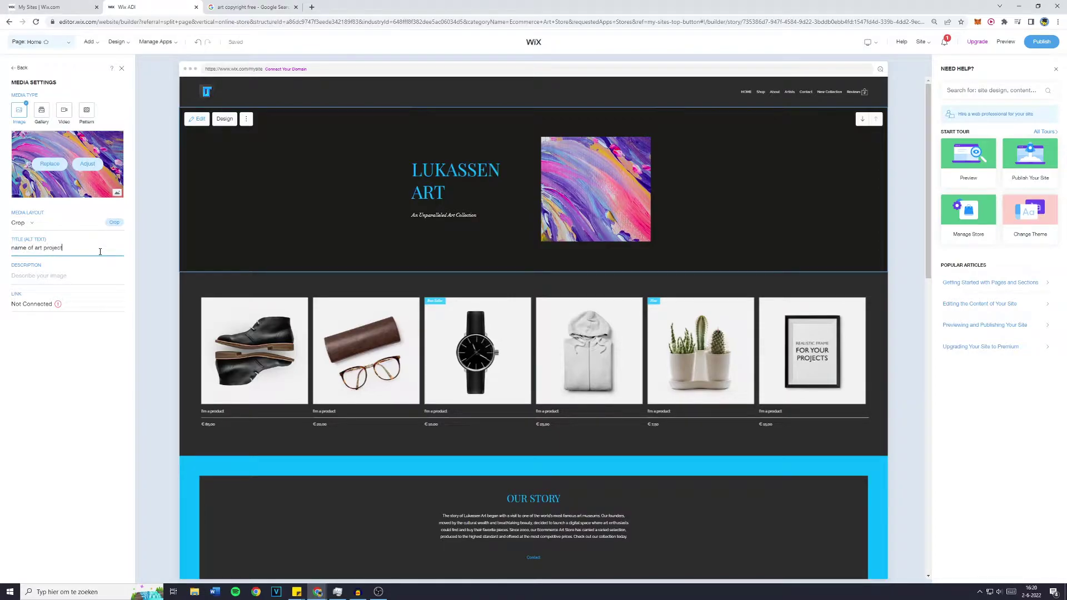
pyautogui.click(83, 347)
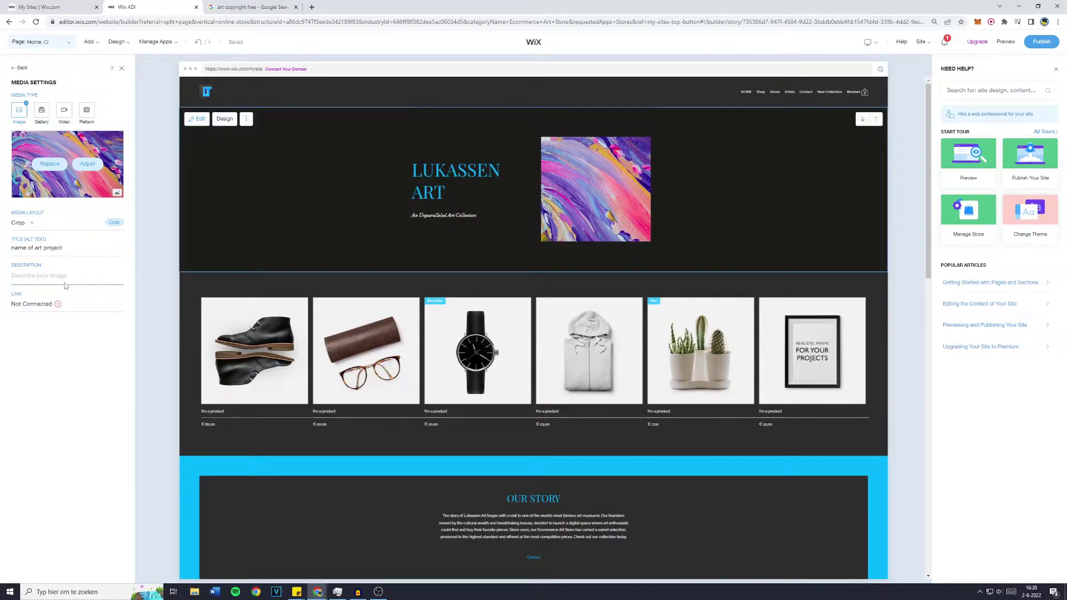
pyautogui.click(67, 276)
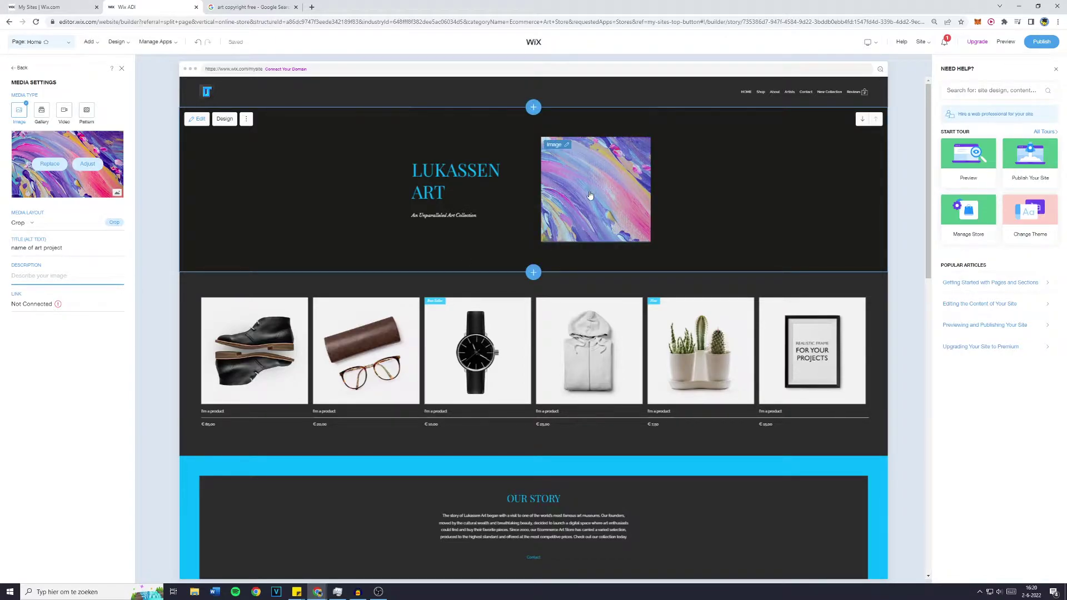
# Link the hero painting to the Shop page at Top of Page and close Media Settings
pyautogui.click(39, 304)
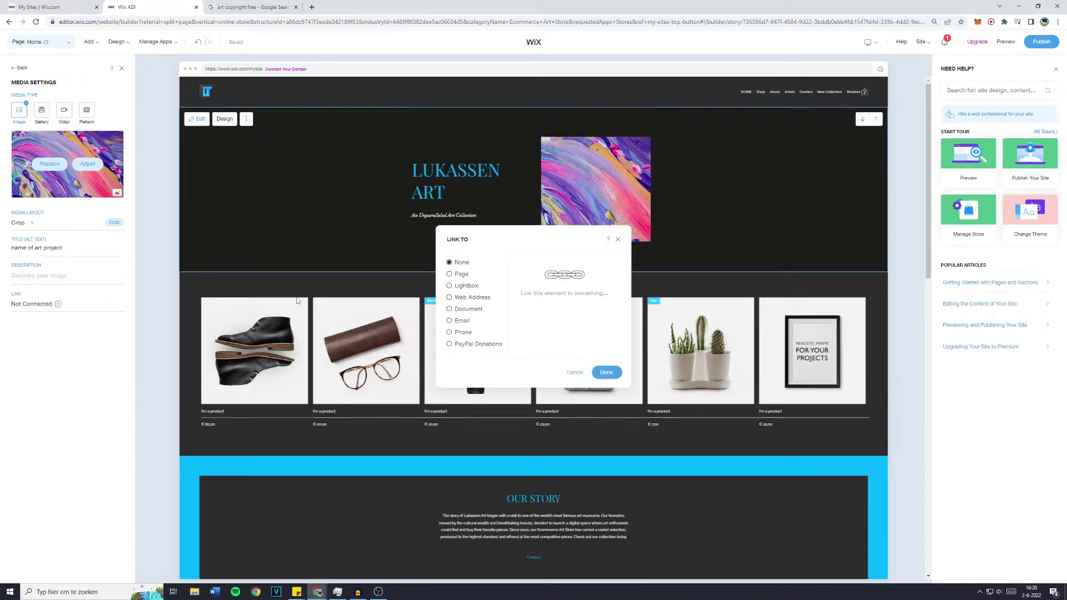
pyautogui.click(452, 277)
pyautogui.click(543, 280)
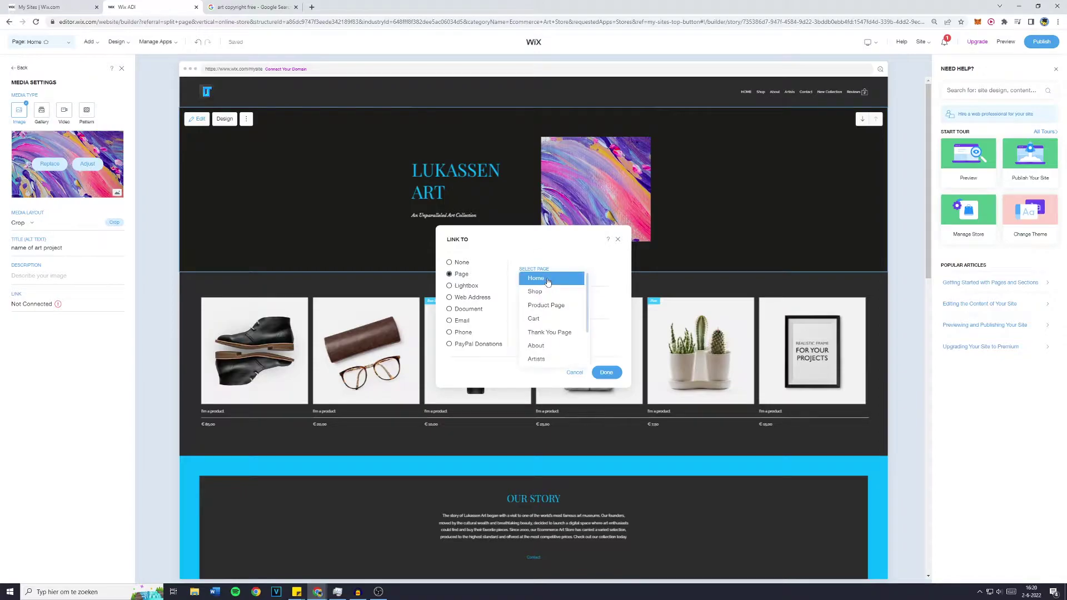
pyautogui.click(557, 295)
pyautogui.click(545, 315)
pyautogui.click(550, 311)
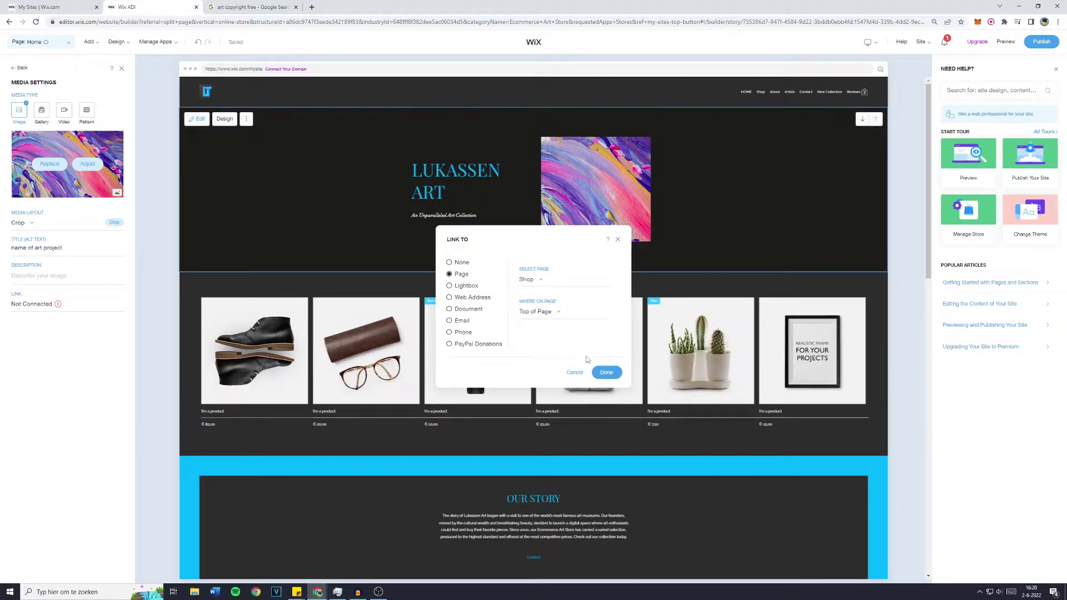
pyautogui.click(606, 372)
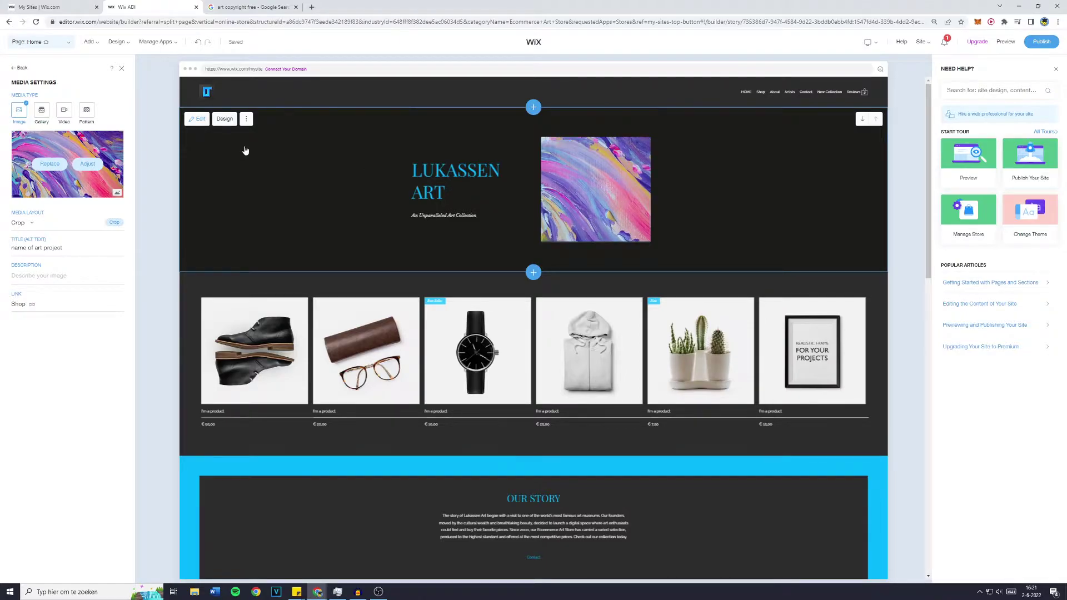
pyautogui.click(123, 68)
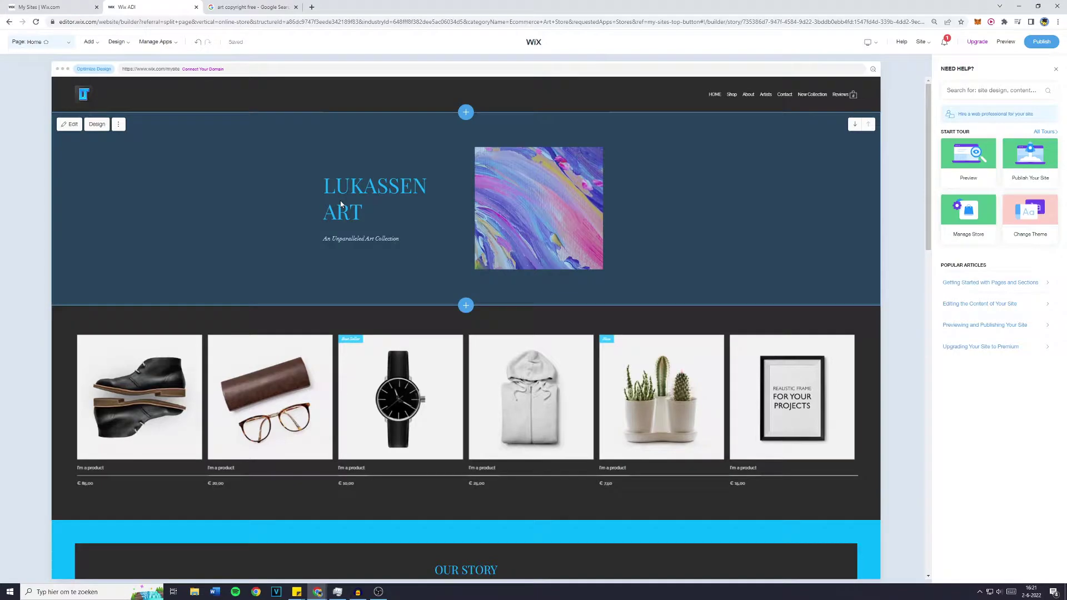
# Change the hero subtitle text to 'An Fantastic Art Collection'
pyautogui.click(348, 243)
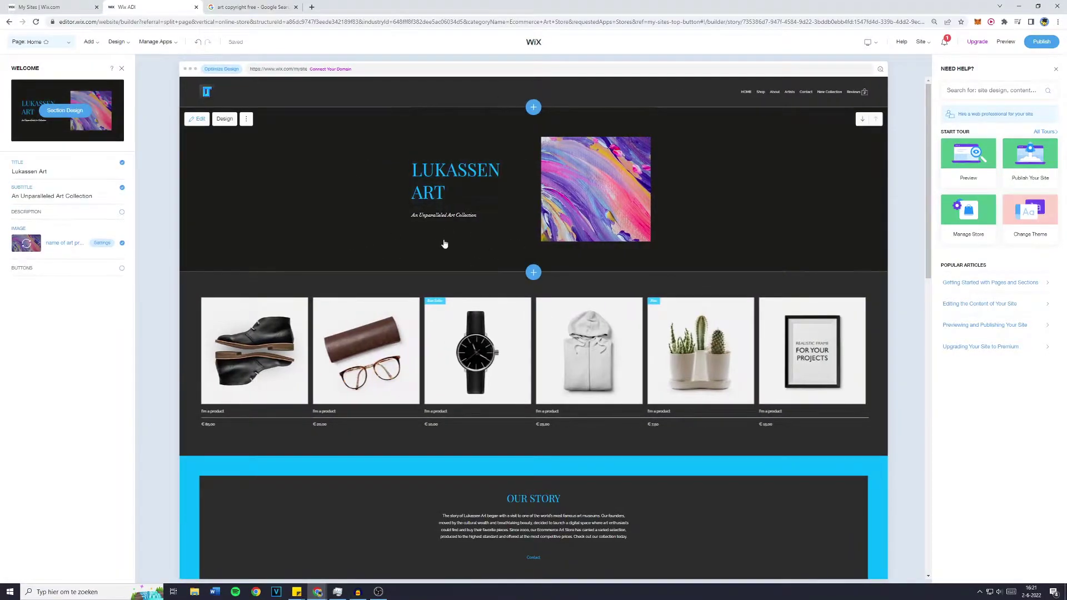
pyautogui.click(446, 219)
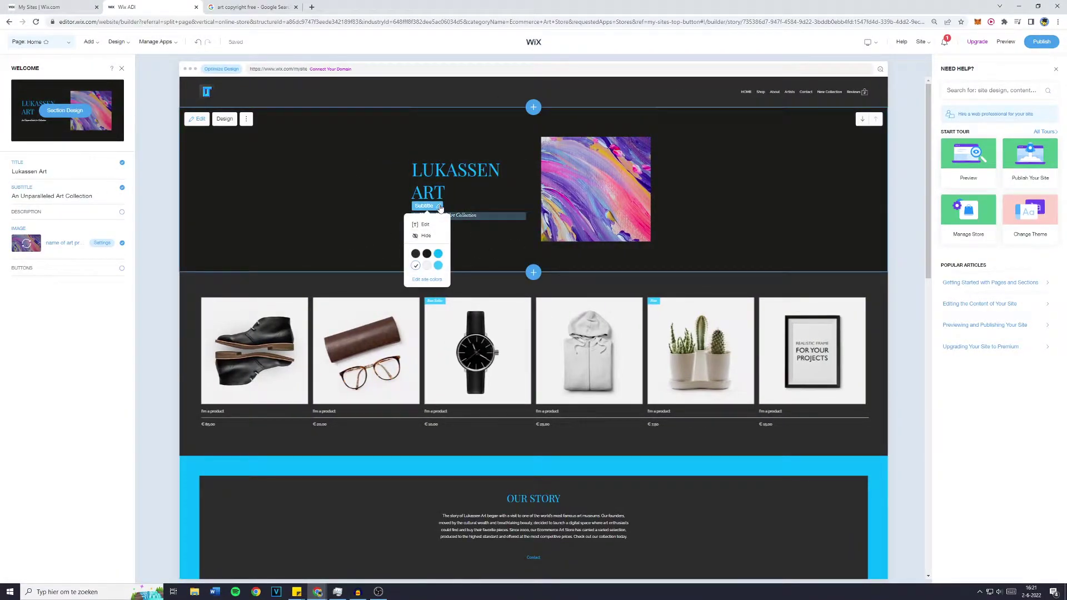
pyautogui.write('Fantastic')
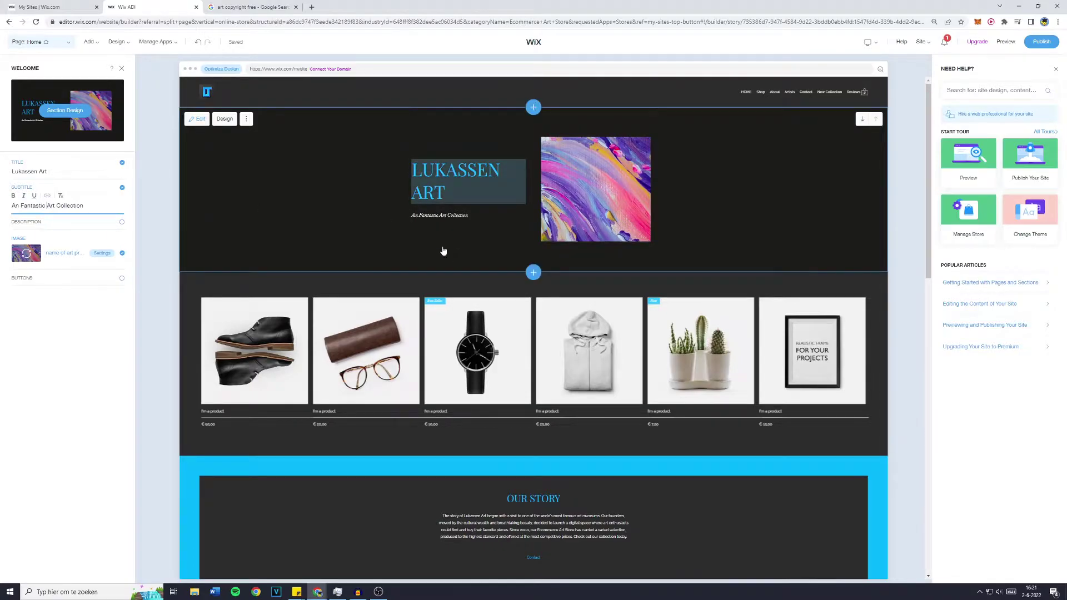
# Colour the subtitle blue and the LUKASSEN ART title white
pyautogui.click(452, 220)
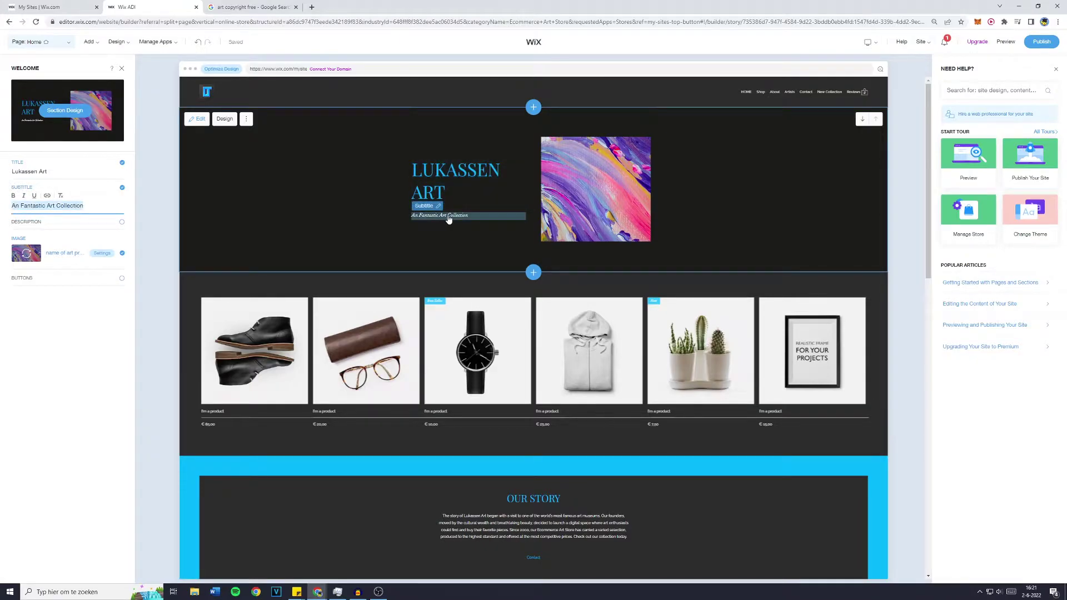
pyautogui.click(423, 207)
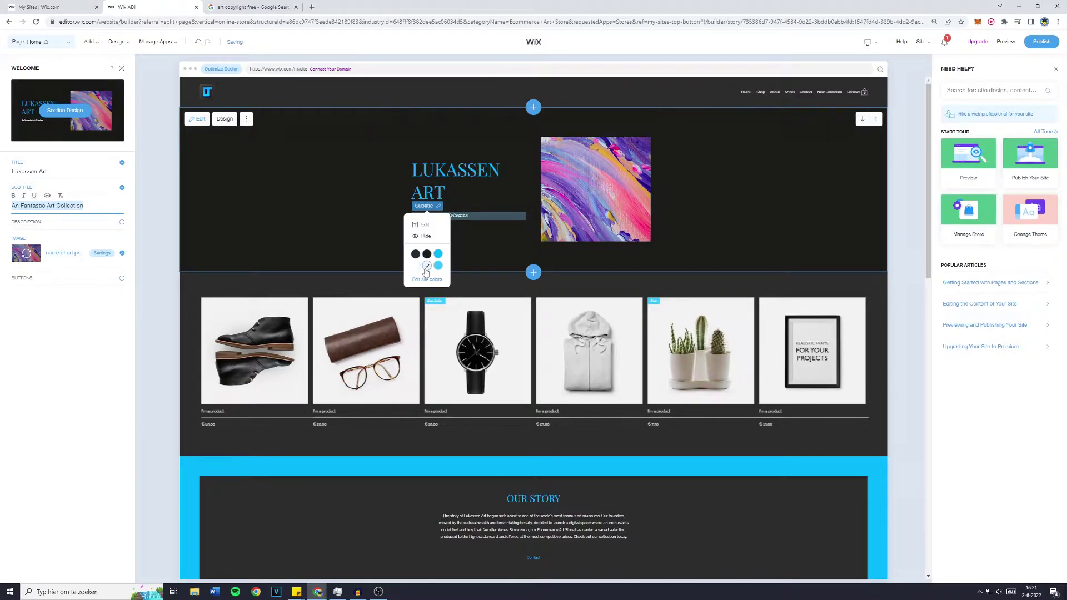
pyautogui.click(439, 266)
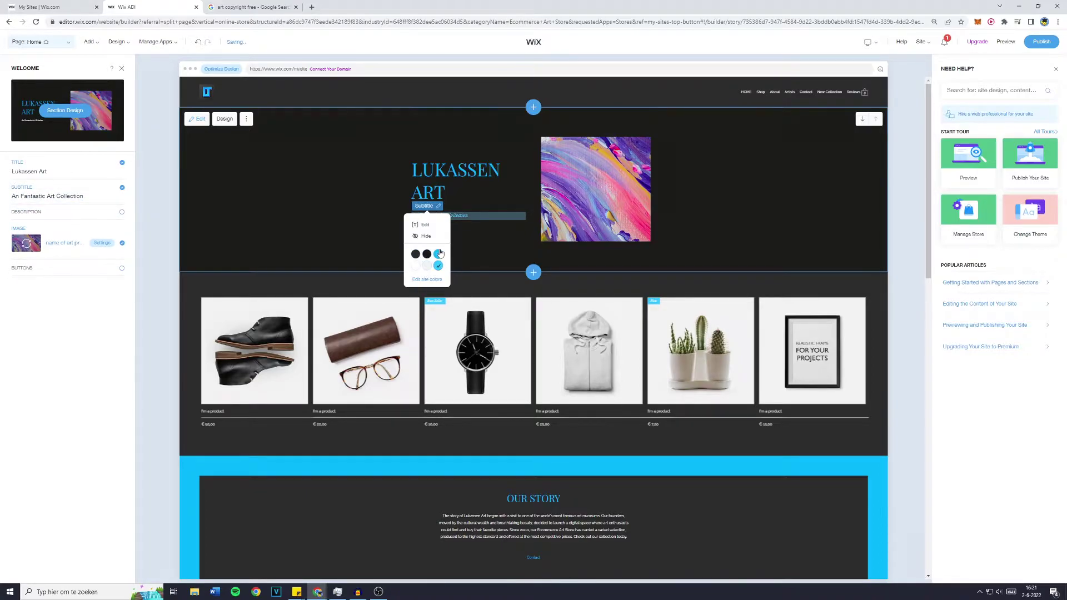
pyautogui.click(467, 246)
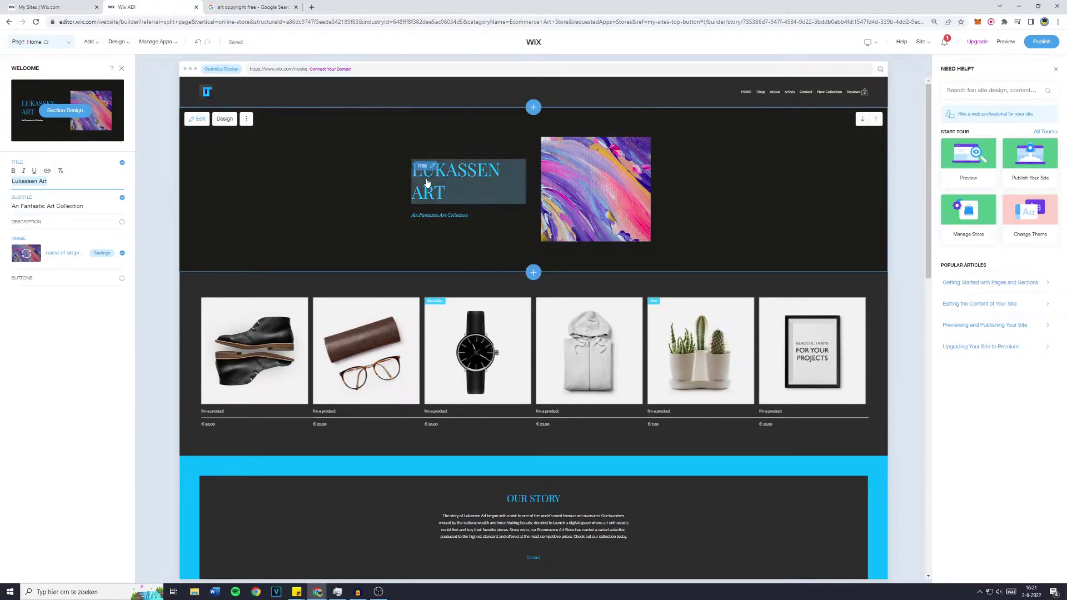
pyautogui.click(424, 187)
pyautogui.click(305, 238)
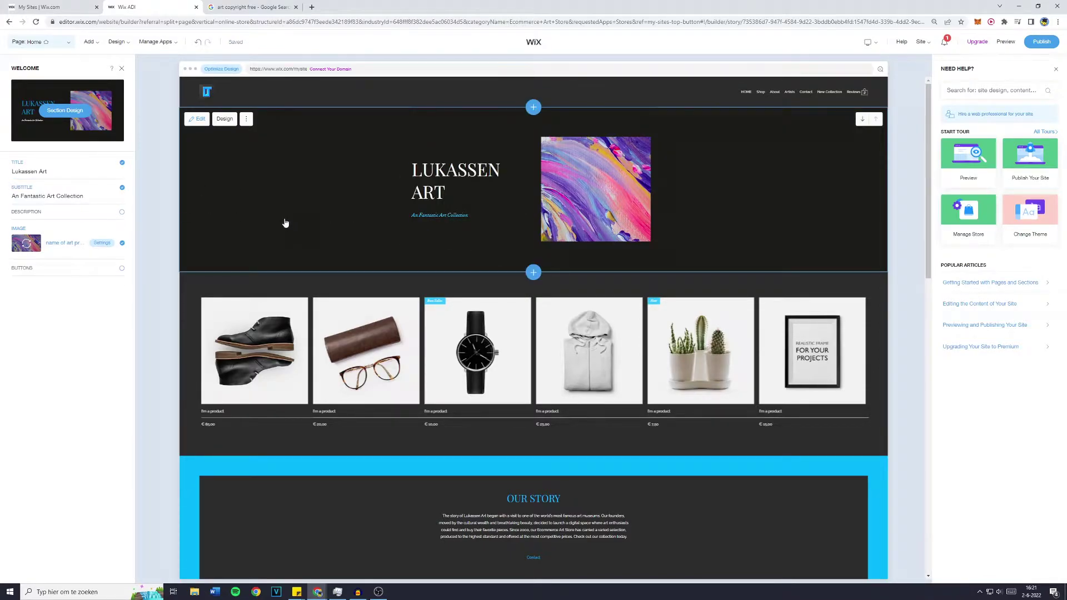
# Turn on a hero button renamed 'Shop Now' and link it to a site page
pyautogui.click(123, 270)
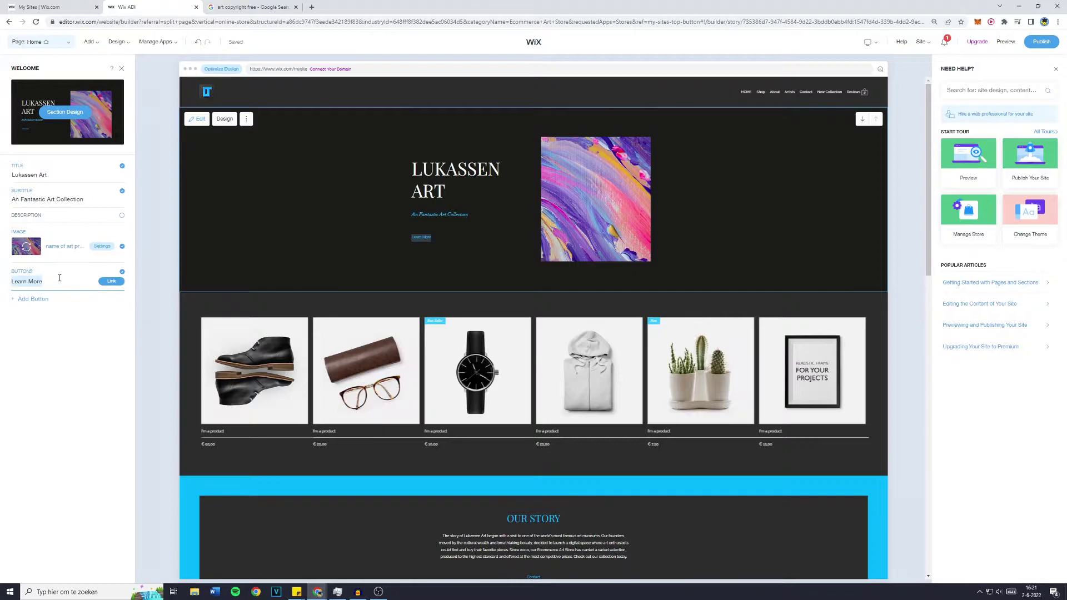
pyautogui.write('Shop Now')
pyautogui.click(111, 280)
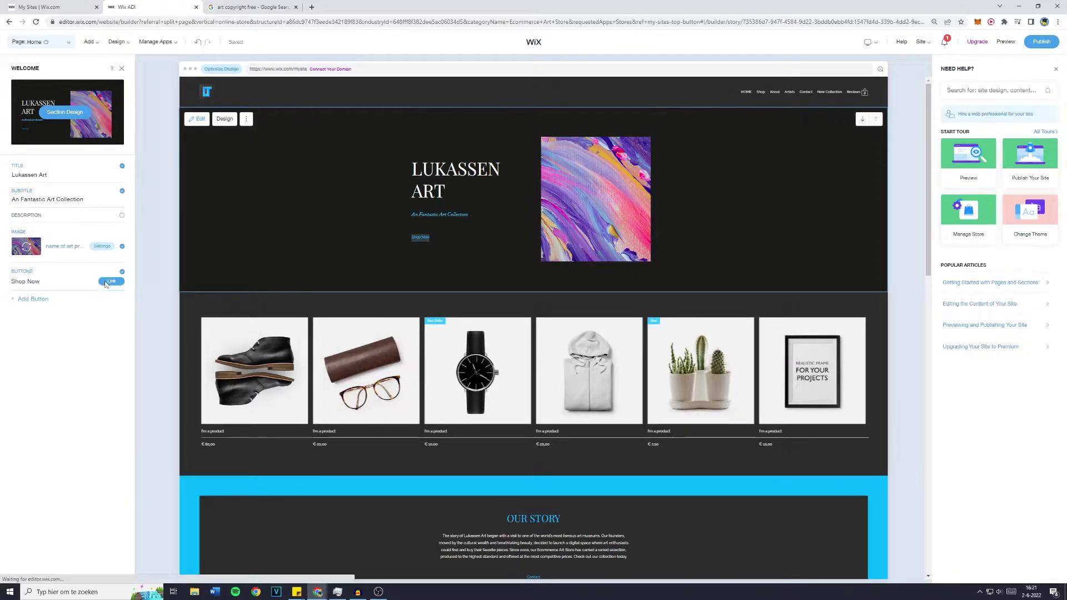
pyautogui.click(461, 277)
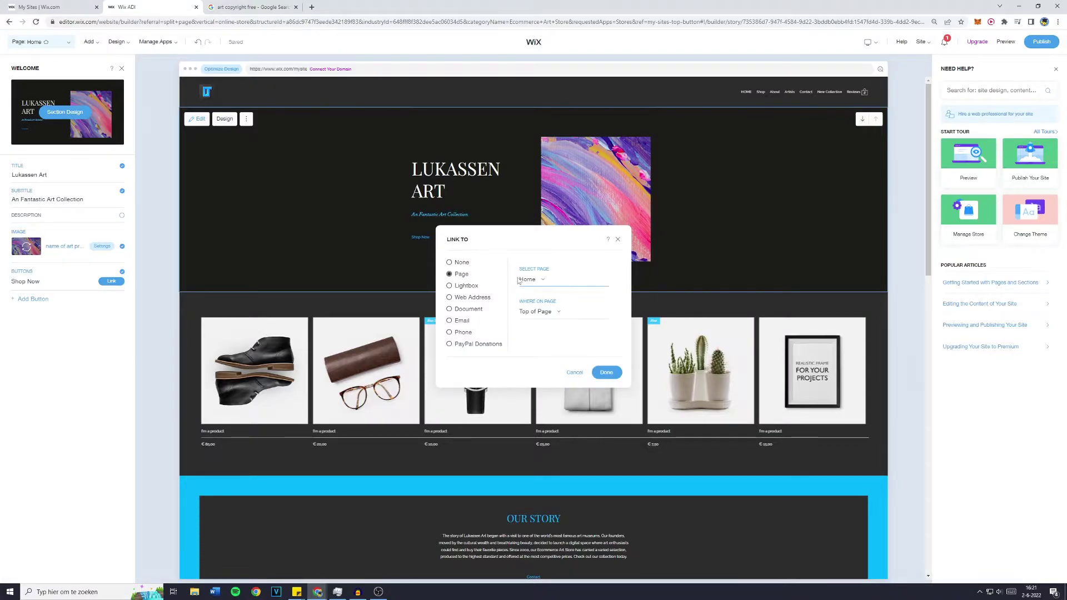
pyautogui.click(535, 269)
pyautogui.click(558, 299)
pyautogui.click(607, 372)
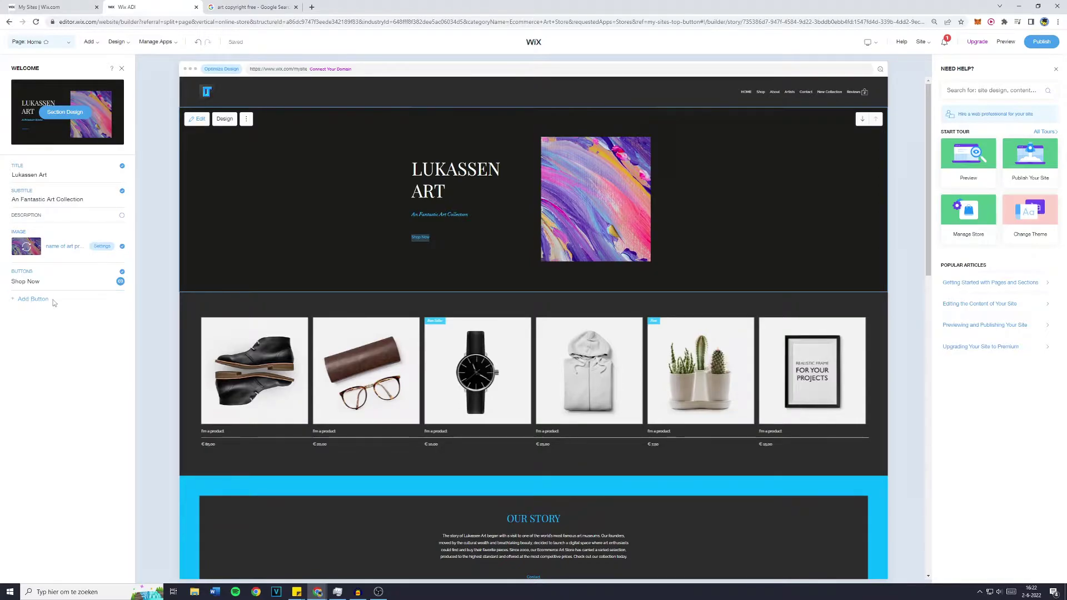
pyautogui.click(122, 69)
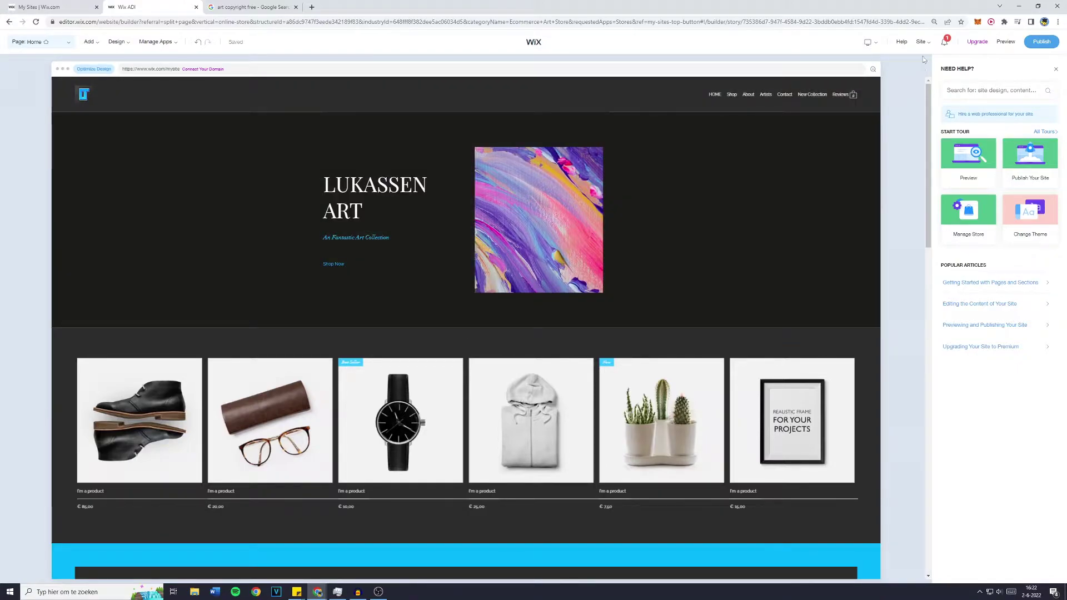
# Switch the site from Wix ADI to the full Wix Editor and close the Google Search tab
pyautogui.moveTo(923, 45)
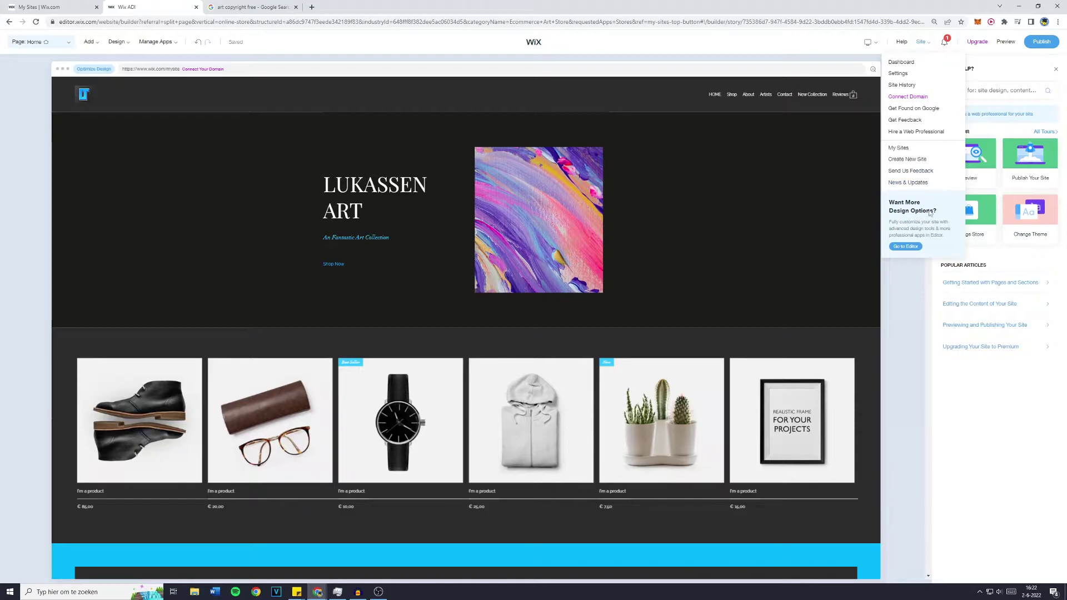
pyautogui.click(906, 247)
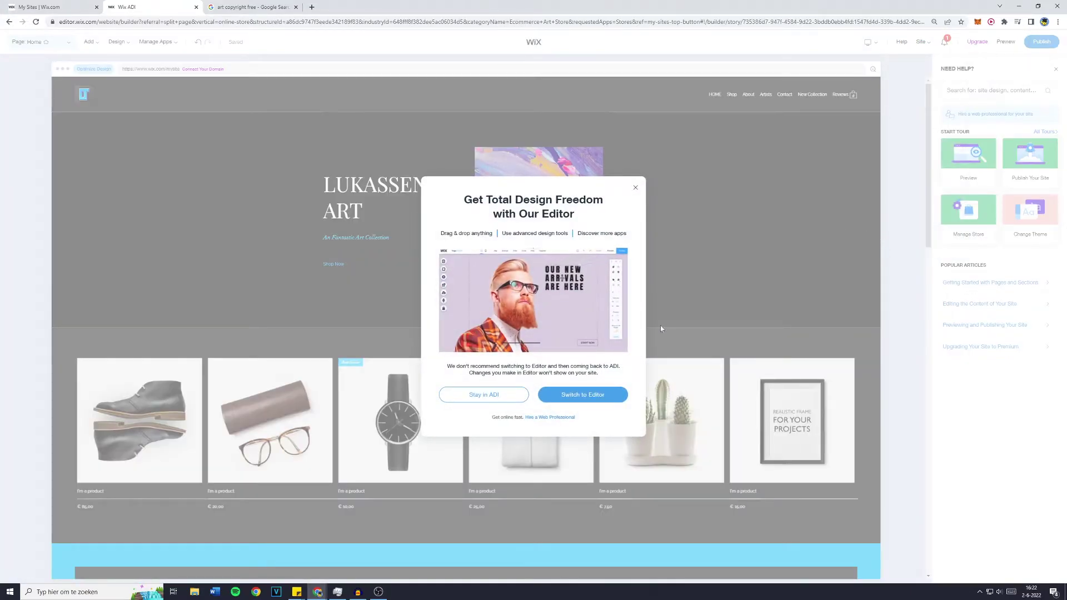
pyautogui.click(589, 396)
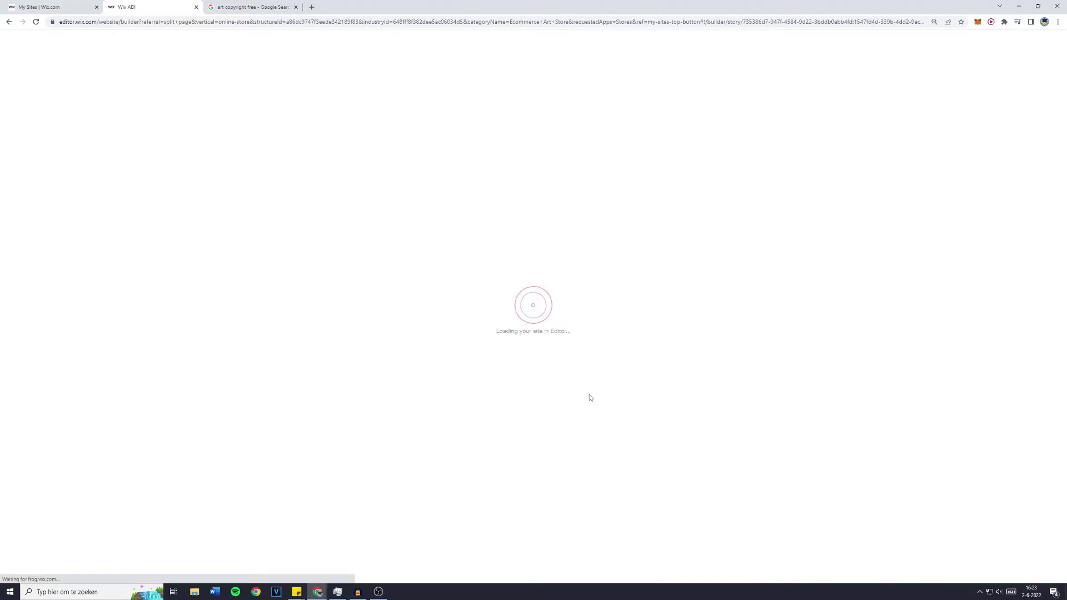
pyautogui.click(296, 7)
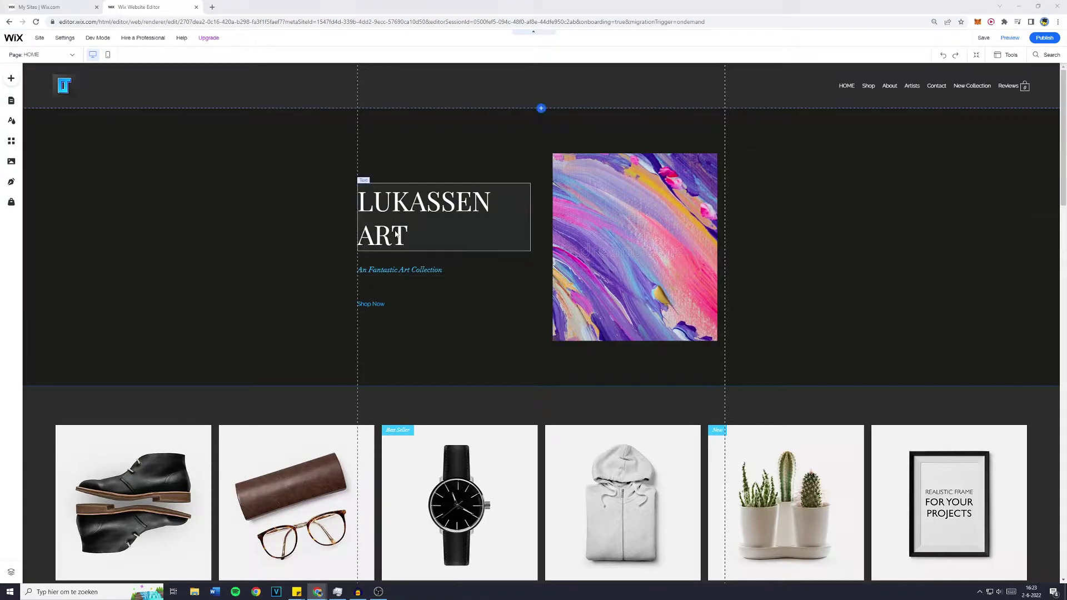
pyautogui.click(420, 228)
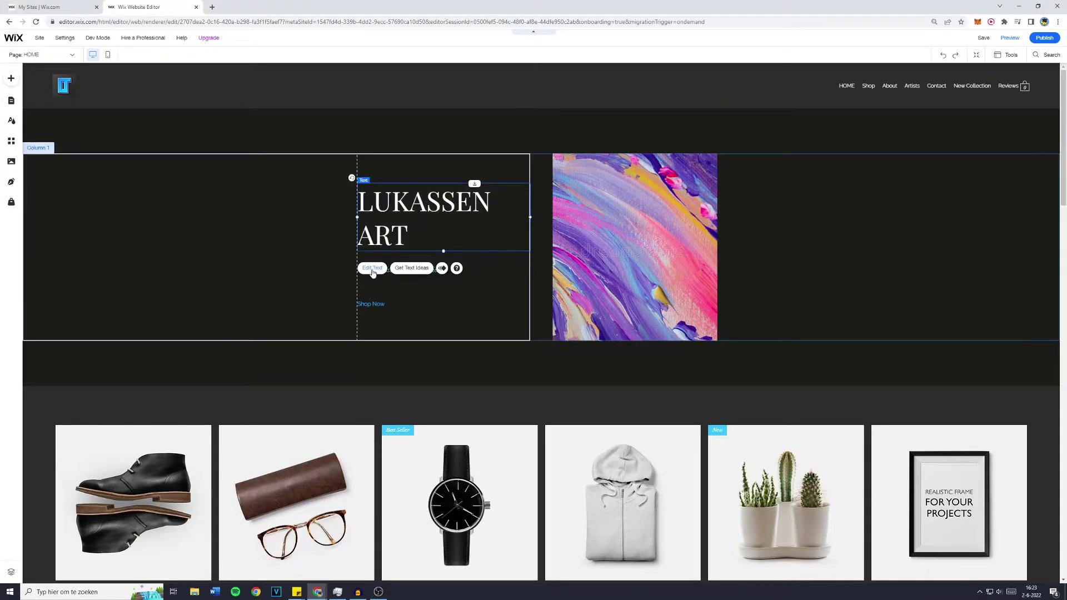
pyautogui.click(372, 268)
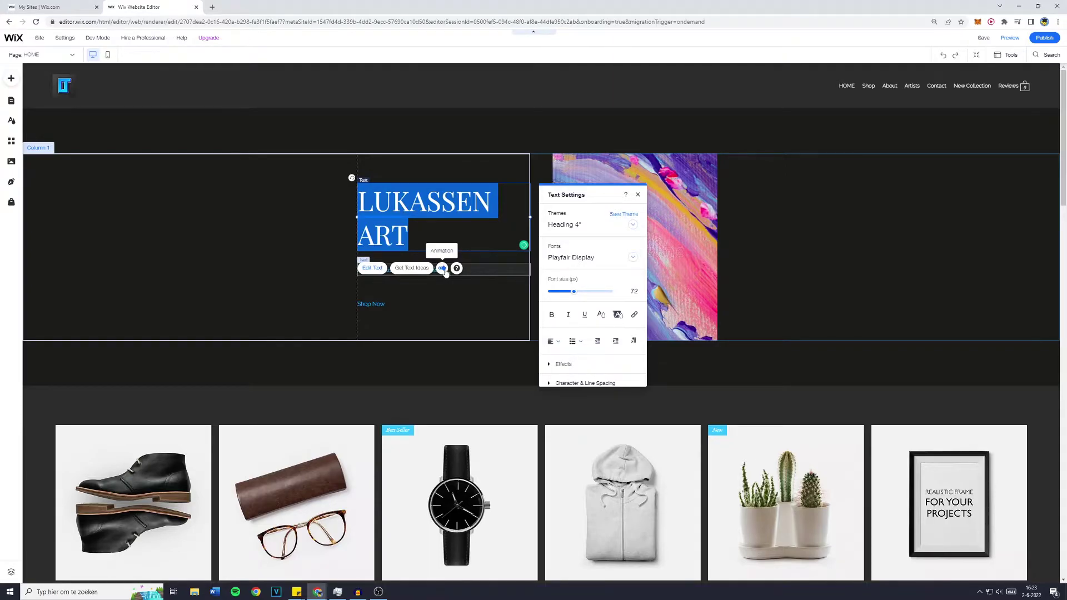
pyautogui.click(638, 195)
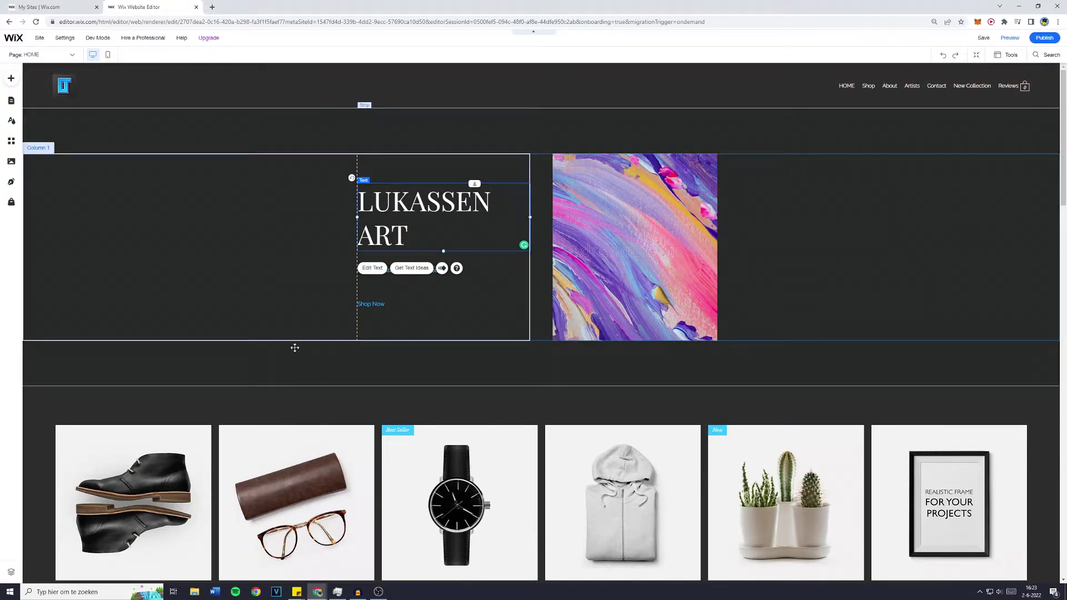
pyautogui.click(295, 348)
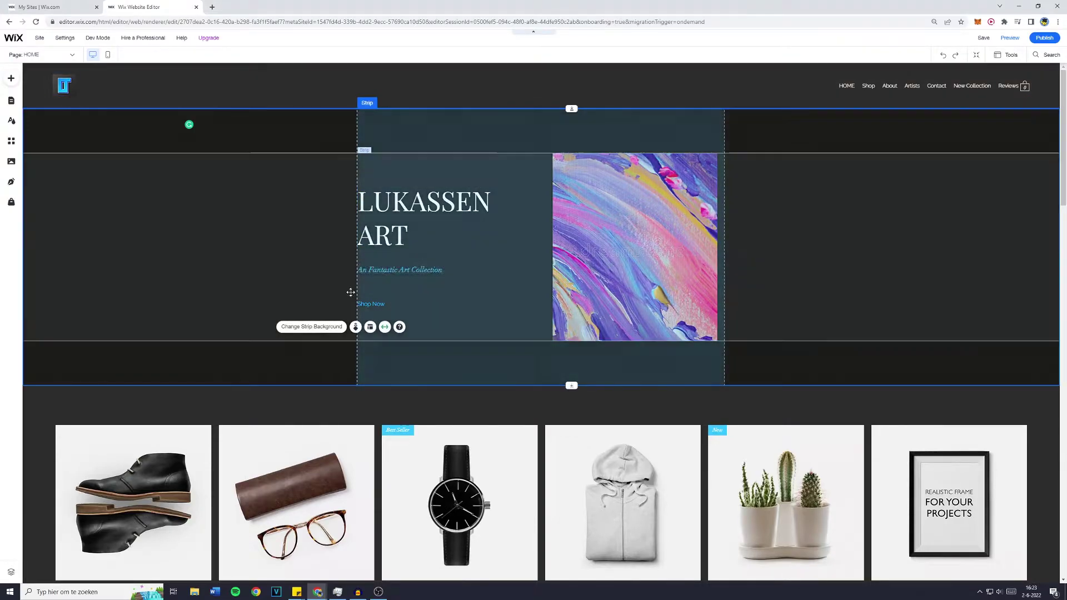
pyautogui.scroll(-6, 271, 199)
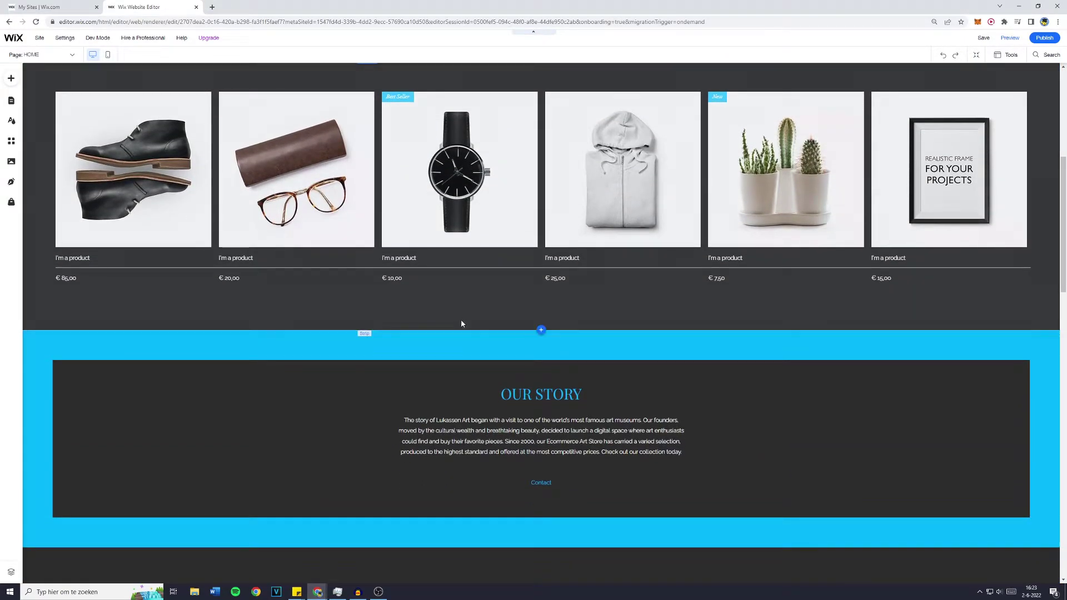
pyautogui.click(11, 78)
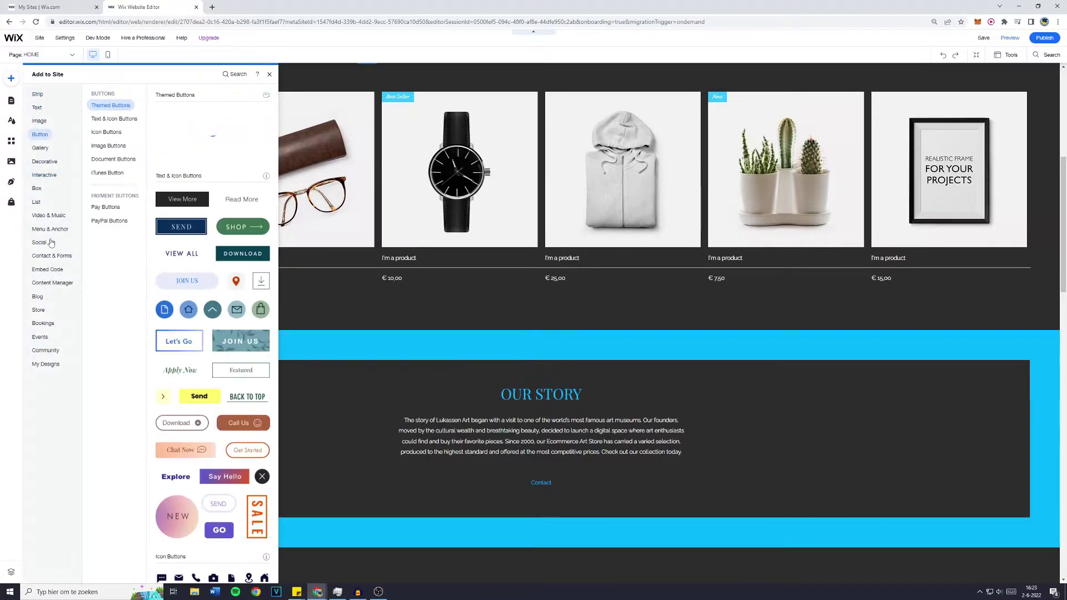
# Add a Wix Forms contact form, move it into the white strip and stretch it to fill it
pyautogui.moveTo(44, 299)
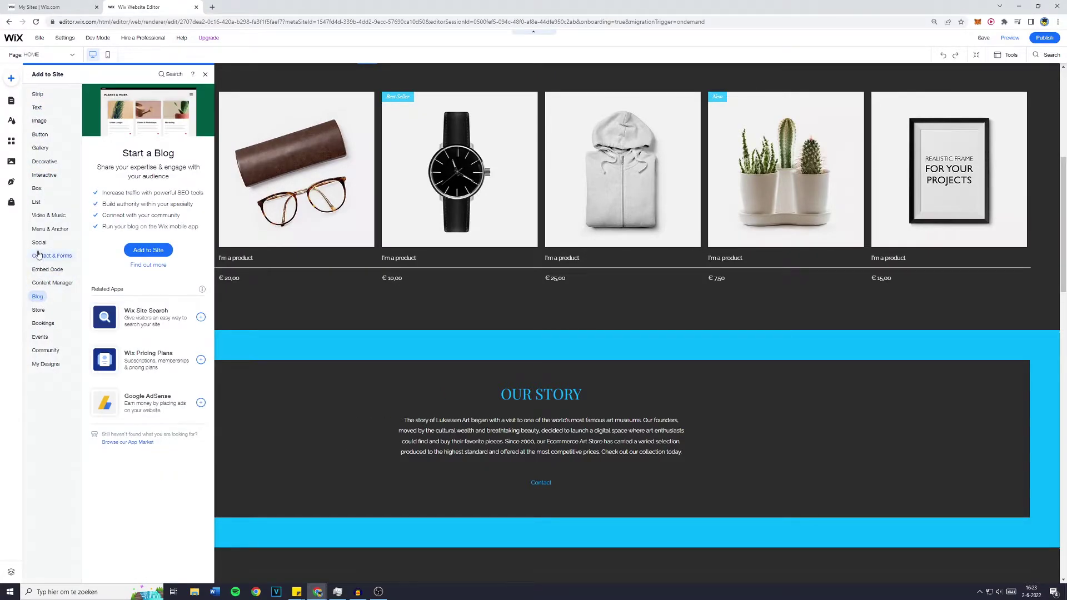
pyautogui.moveTo(39, 255)
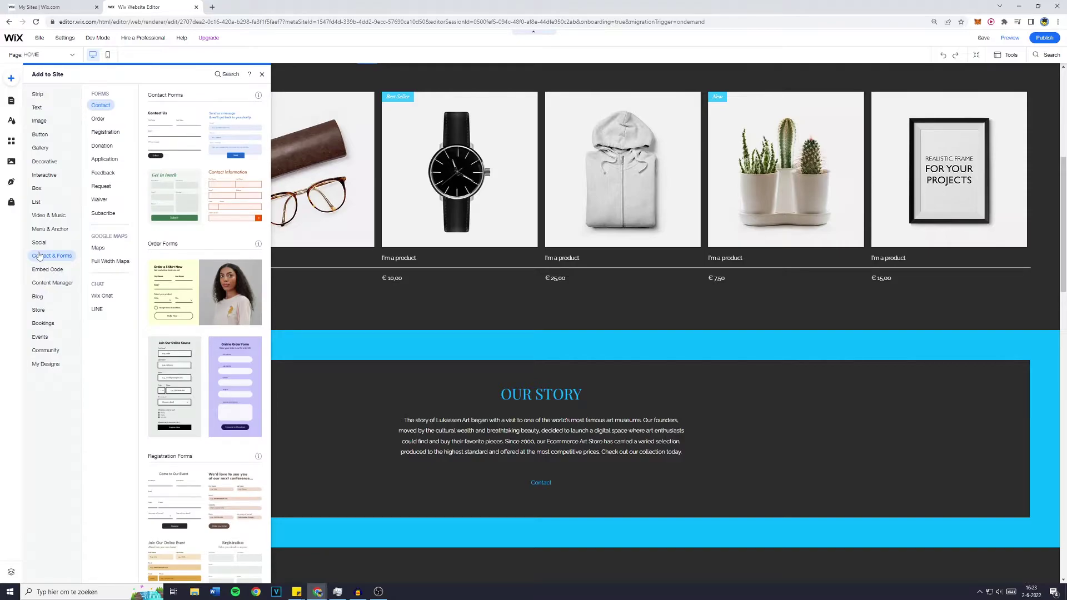
pyautogui.moveTo(228, 131); pyautogui.dragTo(501, 344)
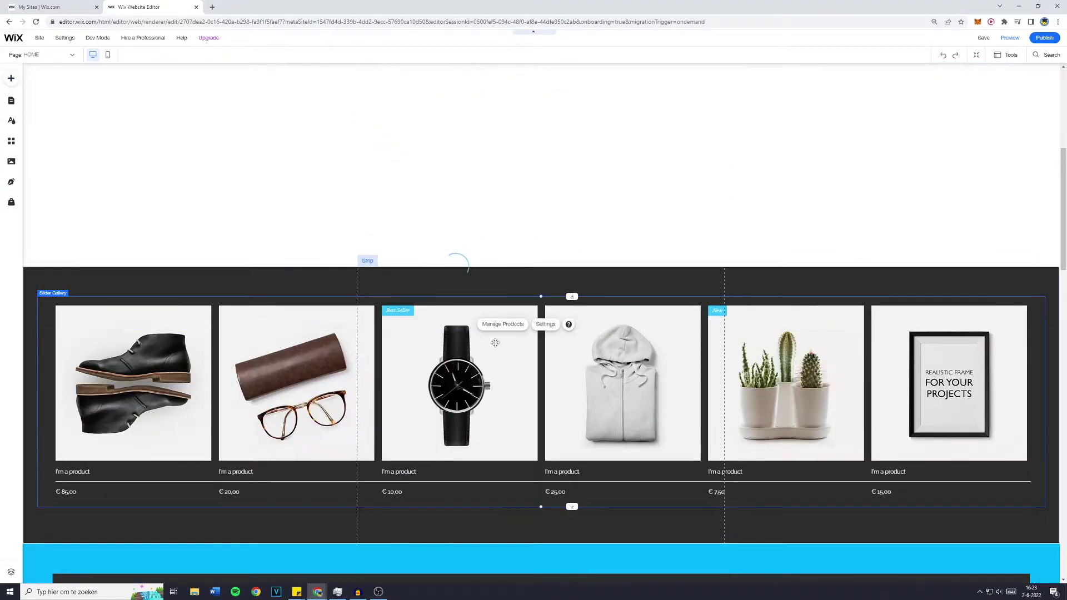
pyautogui.scroll(2, 495, 339)
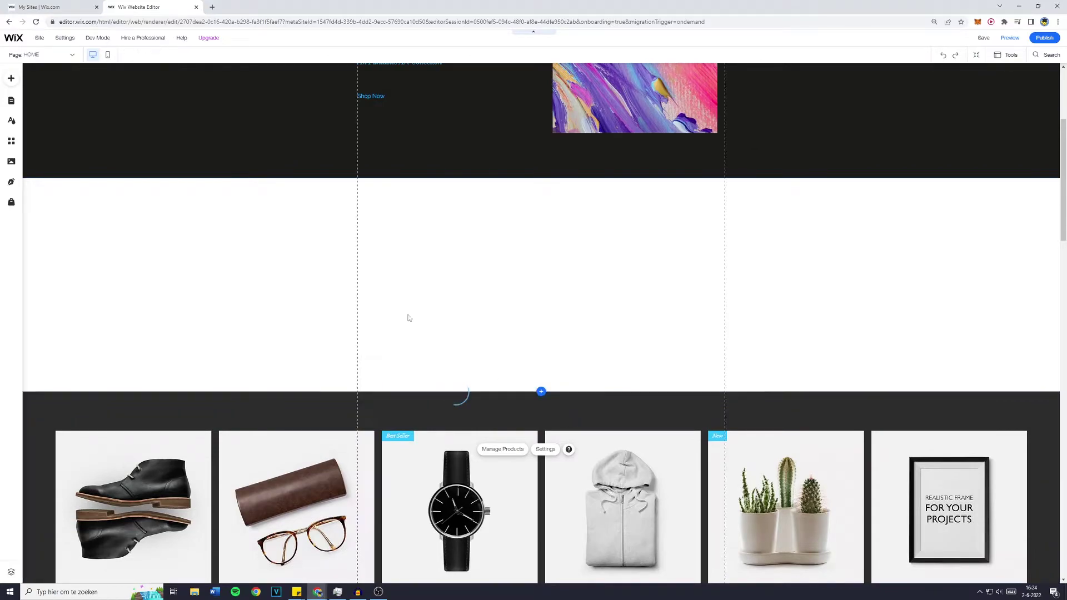
pyautogui.moveTo(475, 411); pyautogui.dragTo(506, 351)
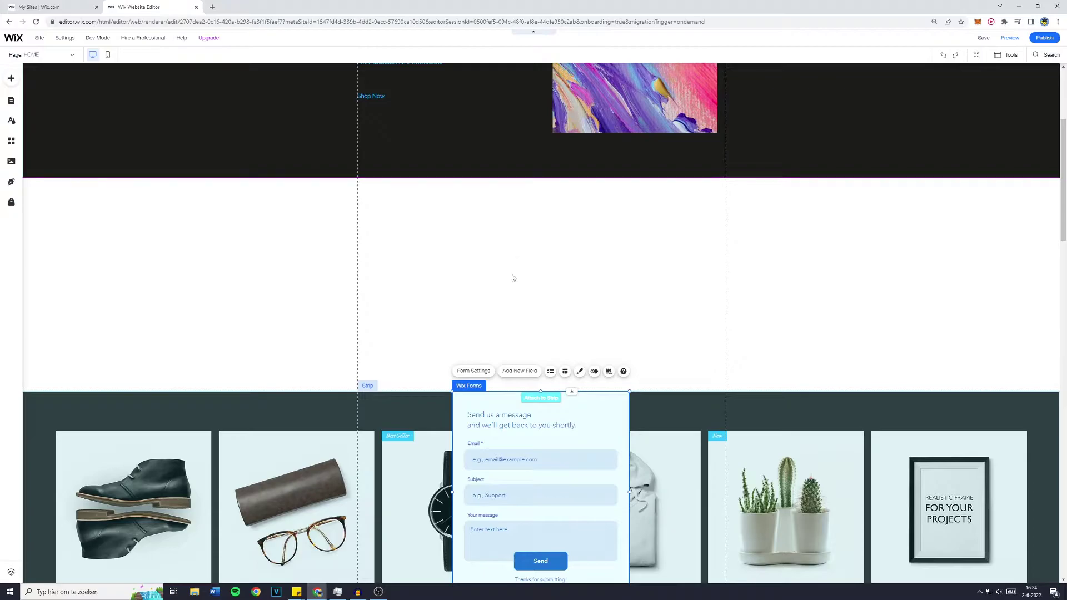
pyautogui.moveTo(511, 411); pyautogui.dragTo(518, 186)
pyautogui.moveTo(541, 378); pyautogui.dragTo(540, 389)
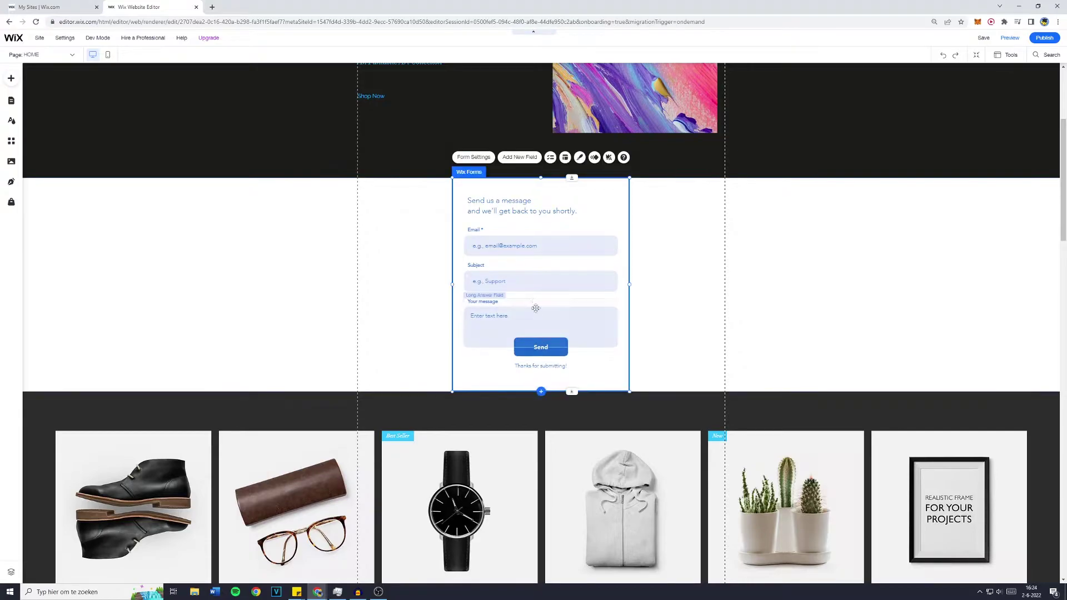
pyautogui.scroll(1, 515, 294)
pyautogui.click(501, 252)
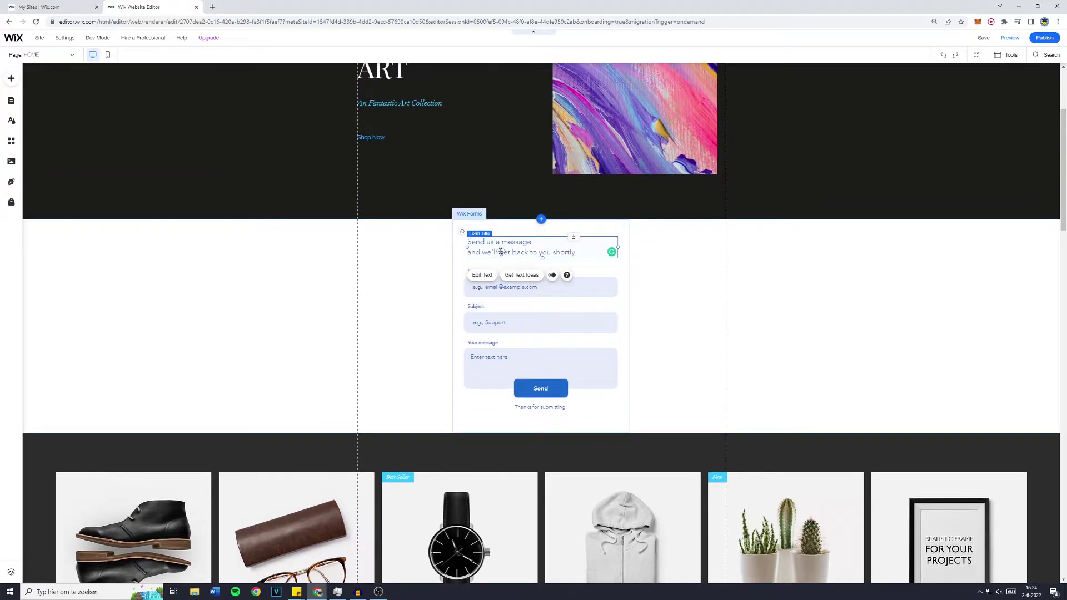
pyautogui.click(494, 290)
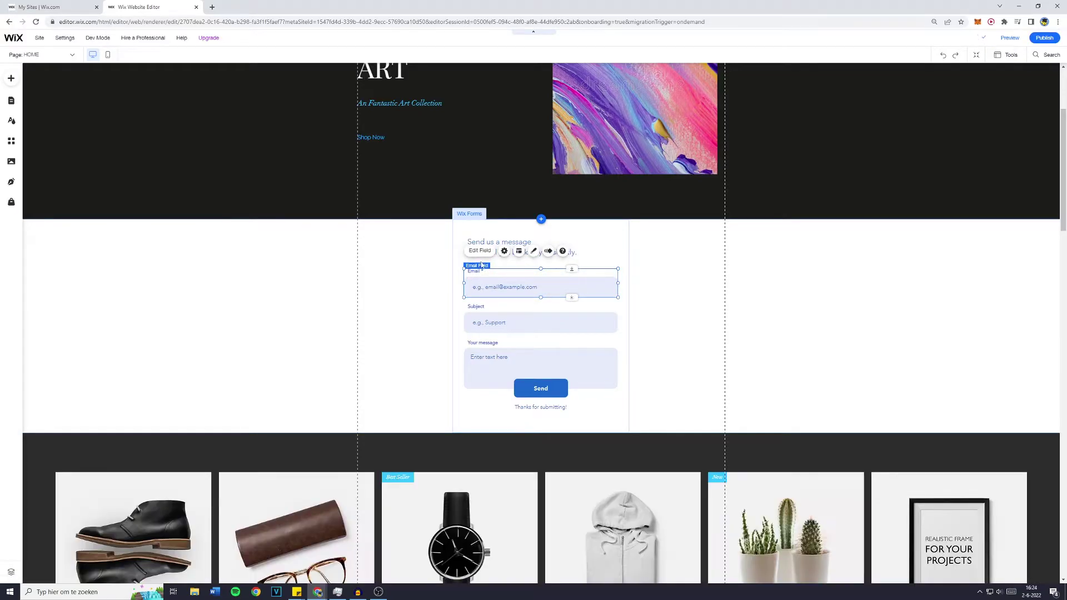
# Set Email and Subject placeholders to 'Give u you e-mail' and 'Tell us what you'd like', then delete the form
pyautogui.click(504, 251)
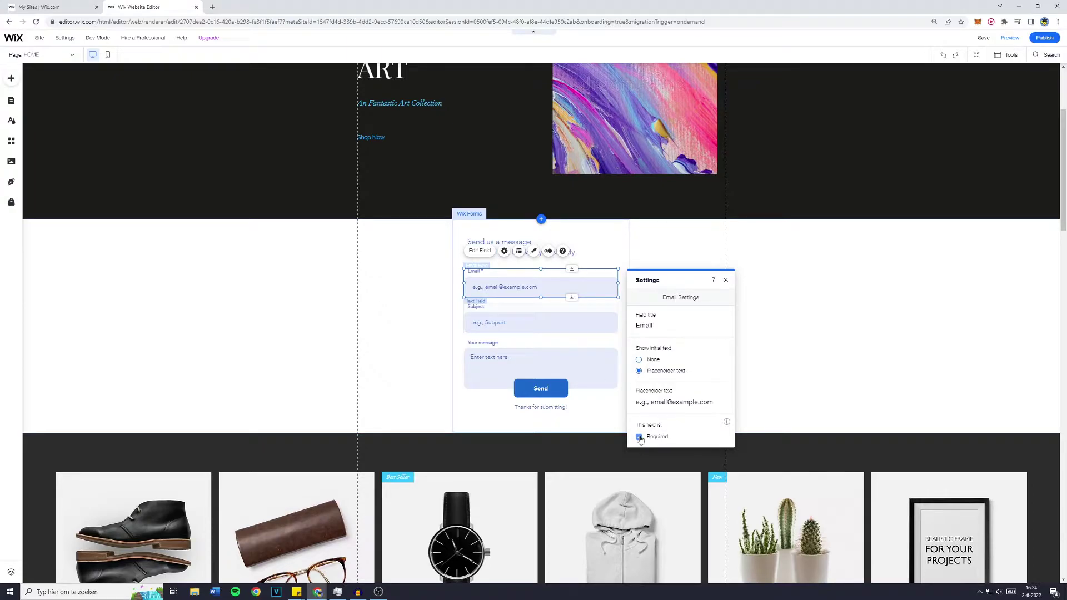
pyautogui.click(667, 406)
pyautogui.write('Gve u your')
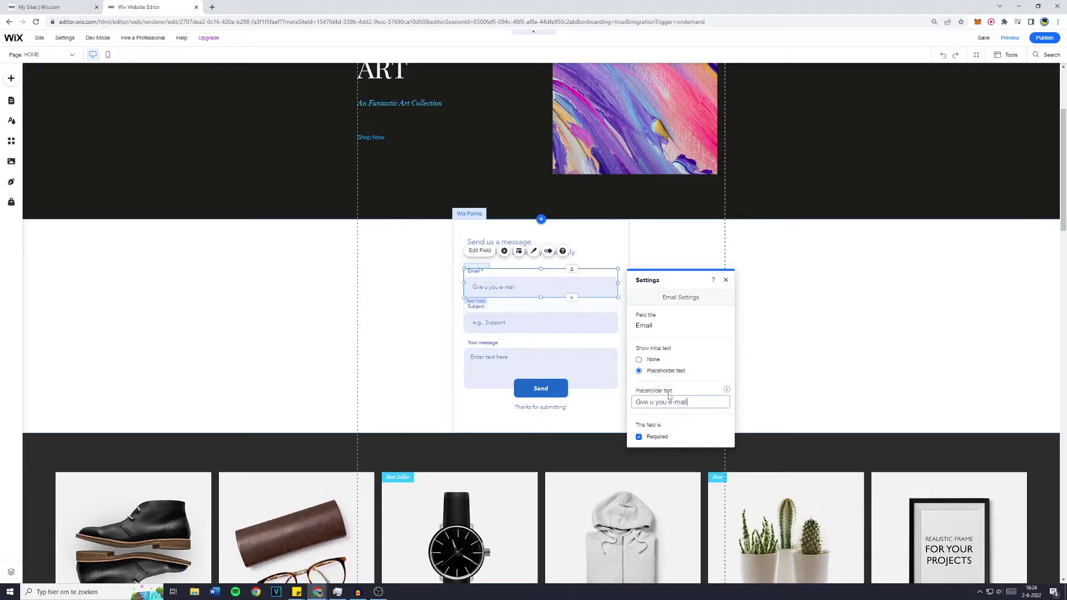
pyautogui.click(482, 314)
pyautogui.click(680, 437)
pyautogui.write('Tell us what yo')
pyautogui.write("'d like")
pyautogui.click(517, 302)
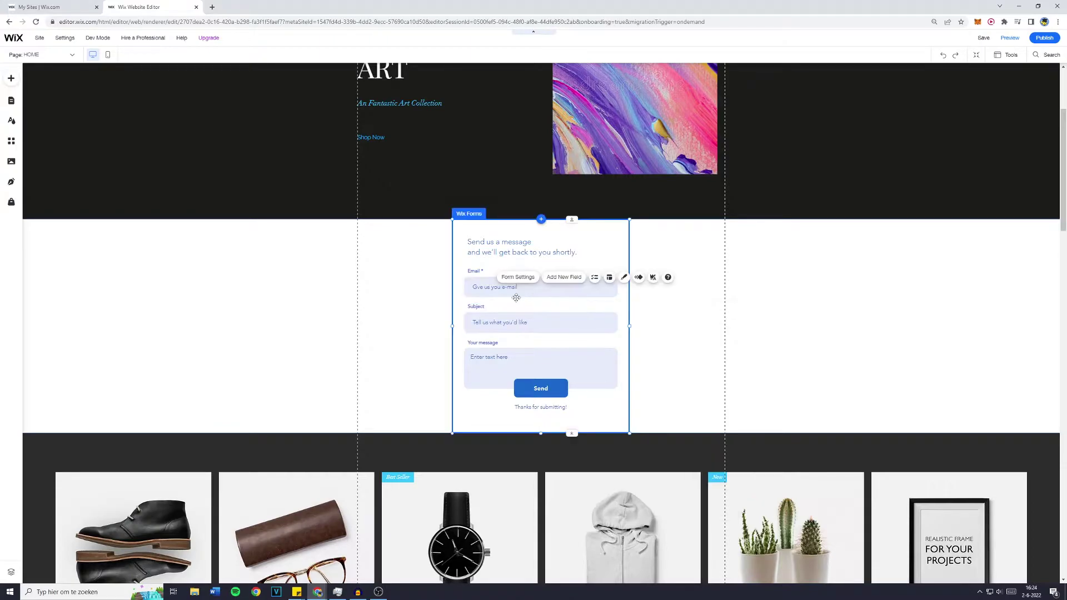
pyautogui.press('Delete')
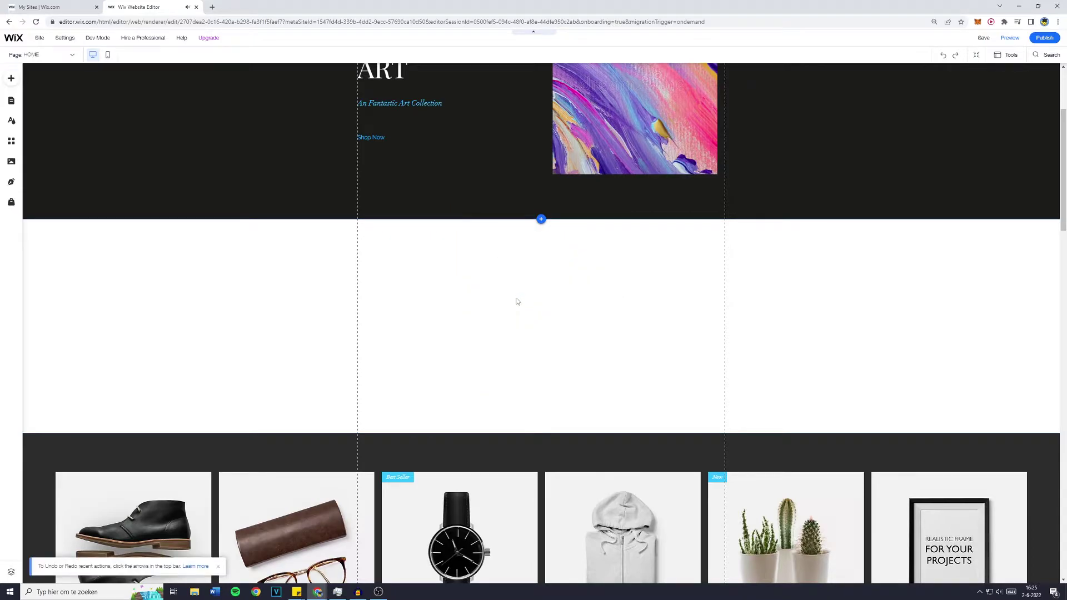
# Drag the dark product gallery strip up so it snaps directly under the hero
pyautogui.click(511, 450)
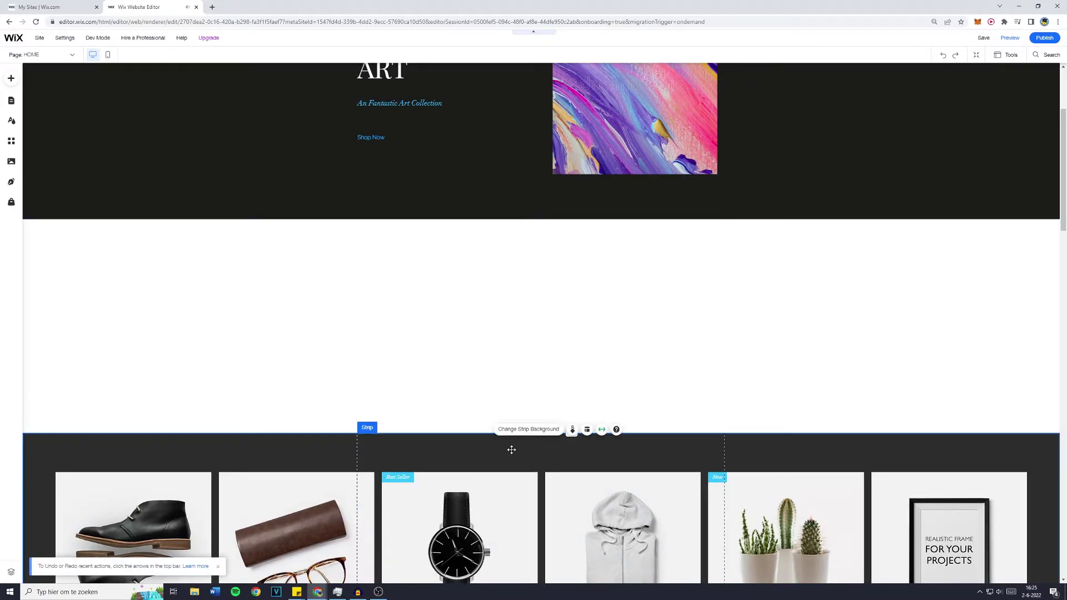
pyautogui.moveTo(495, 455); pyautogui.dragTo(466, 238)
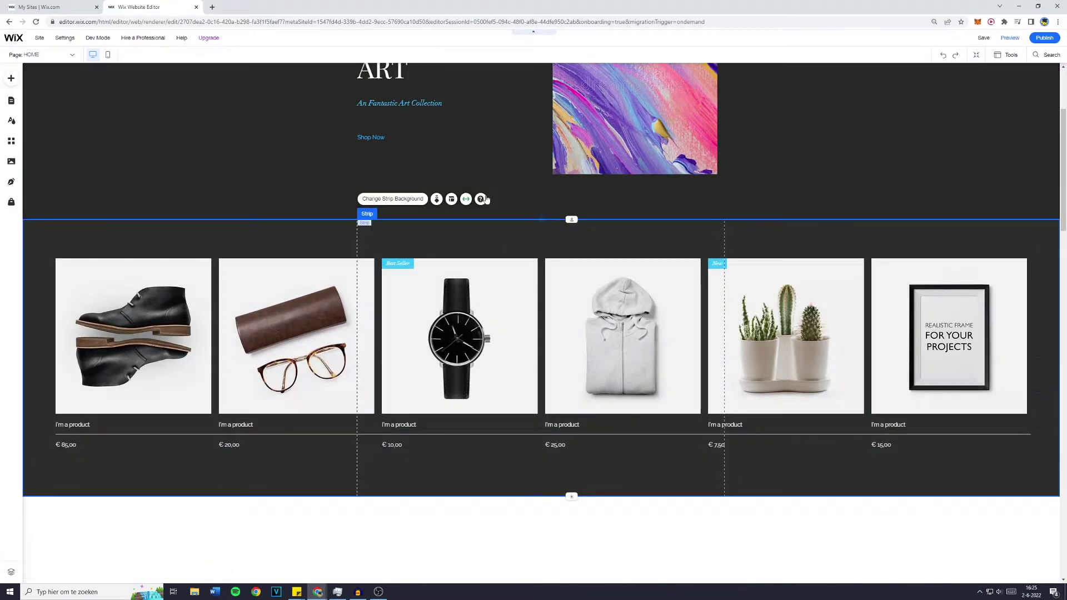
pyautogui.click(520, 198)
pyautogui.scroll(3, 416, 504)
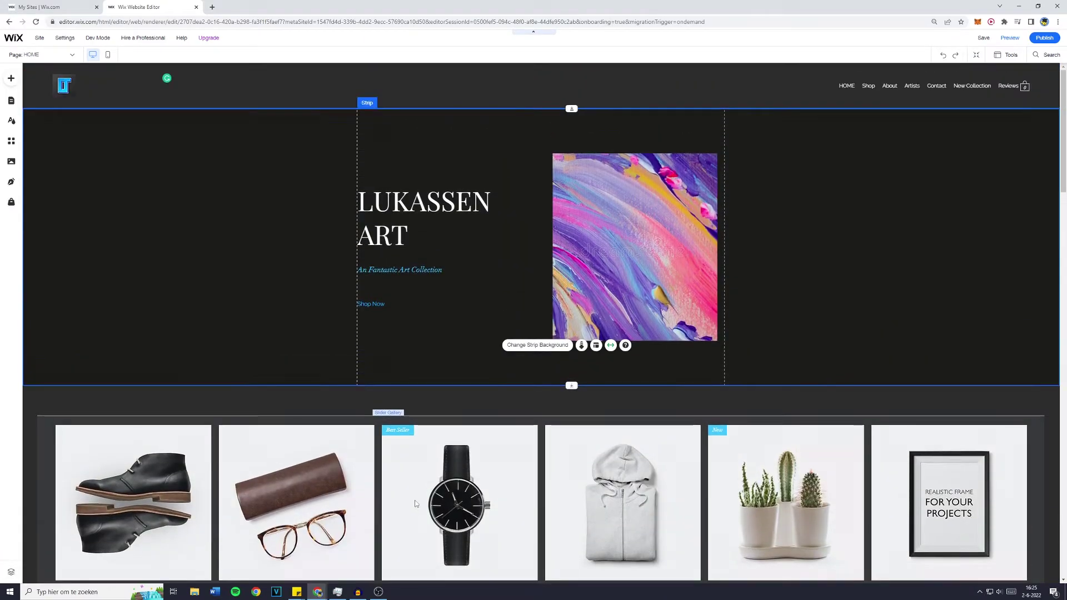
pyautogui.scroll(-2, 416, 504)
pyautogui.click(390, 426)
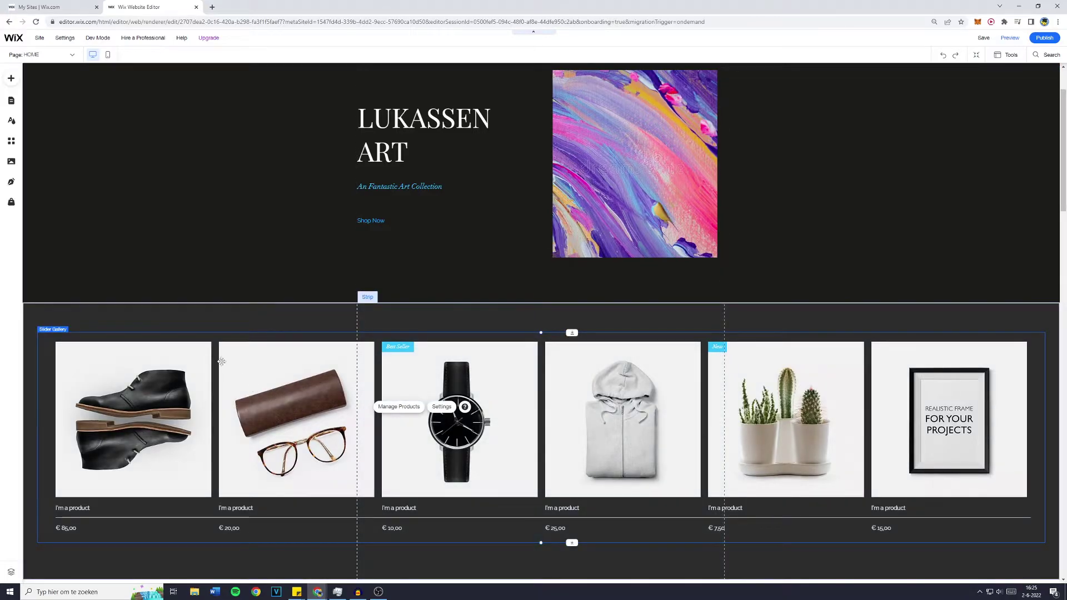
pyautogui.scroll(2, 254, 415)
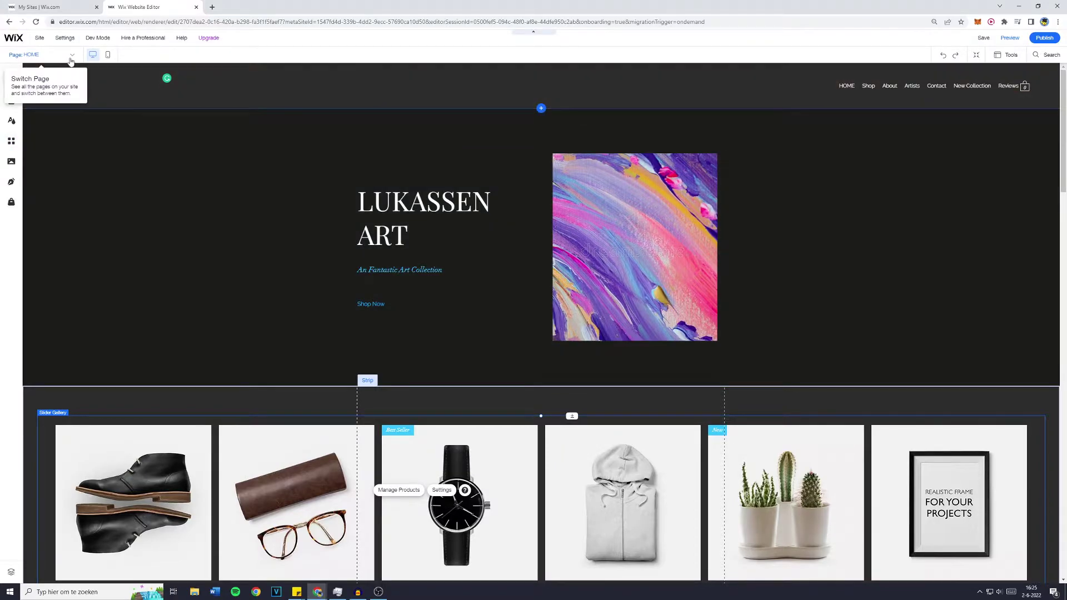
# Browse the Store page templates under Add Page in the Pages panel, then close it
pyautogui.click(71, 60)
pyautogui.click(42, 225)
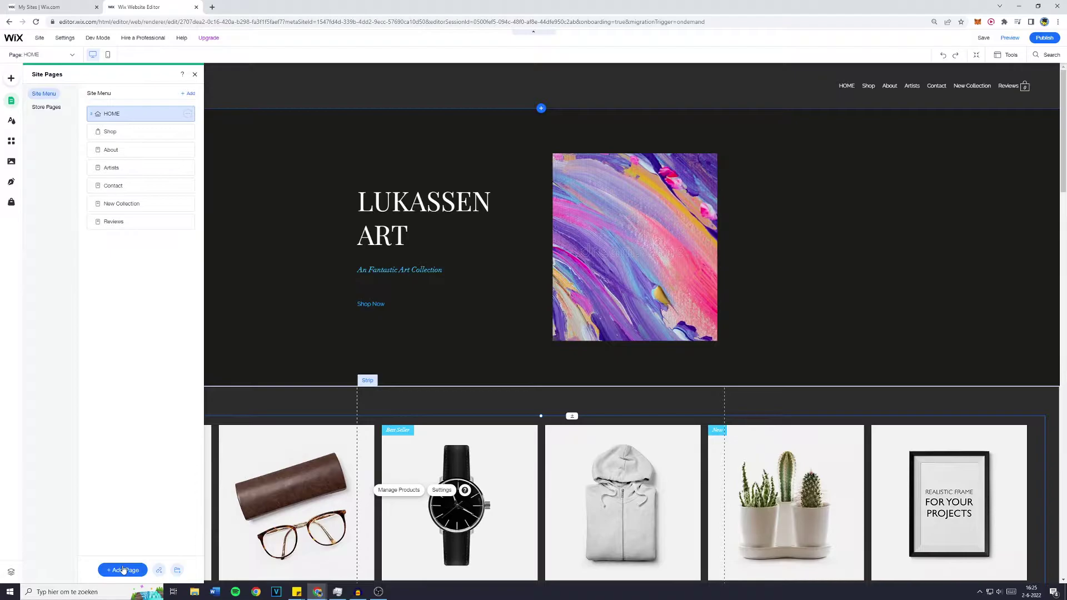
pyautogui.click(124, 571)
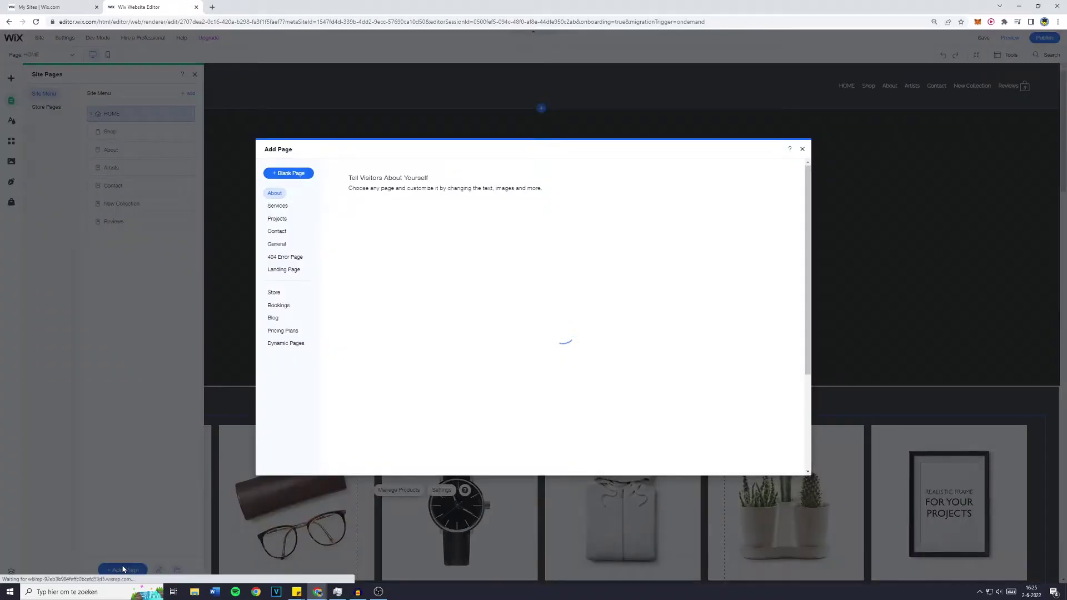
pyautogui.click(275, 293)
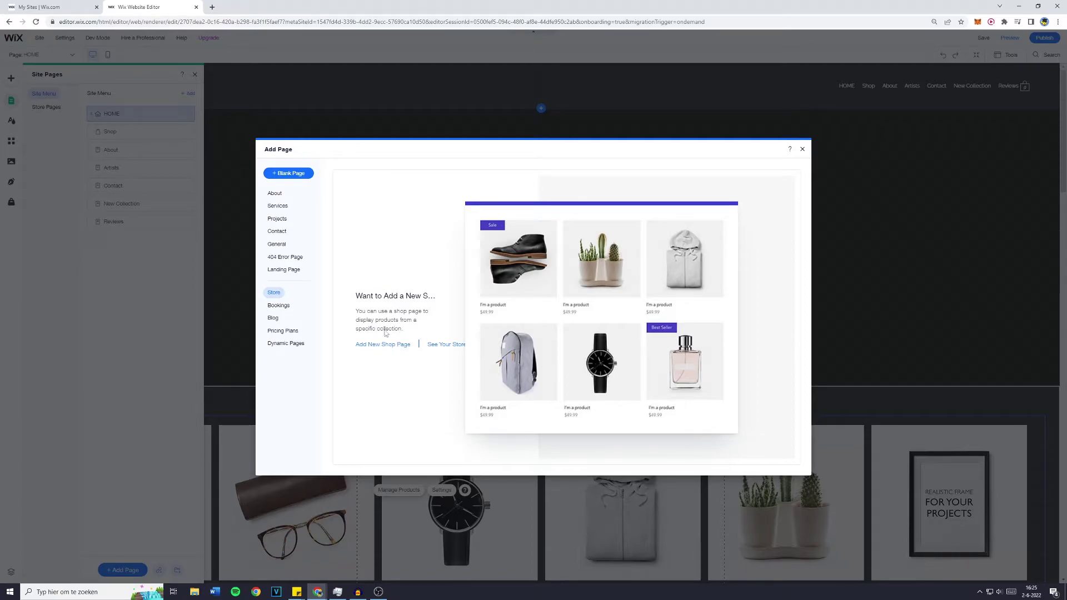
pyautogui.click(446, 345)
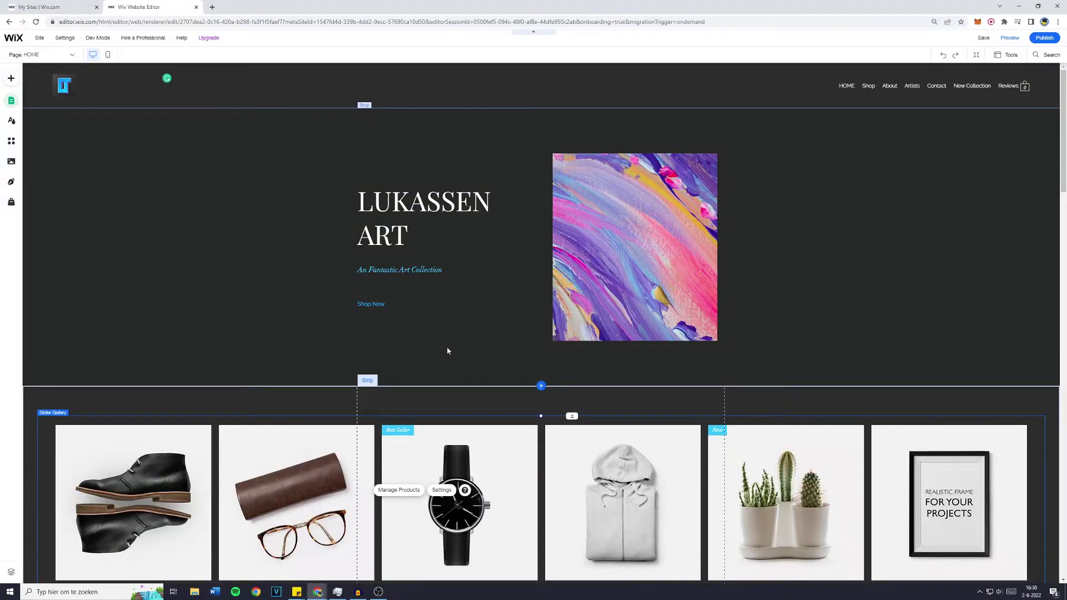
# Switch to the Shop page from the Page dropdown and select its product gallery
pyautogui.scroll(-3, 448, 351)
pyautogui.scroll(3, 492, 363)
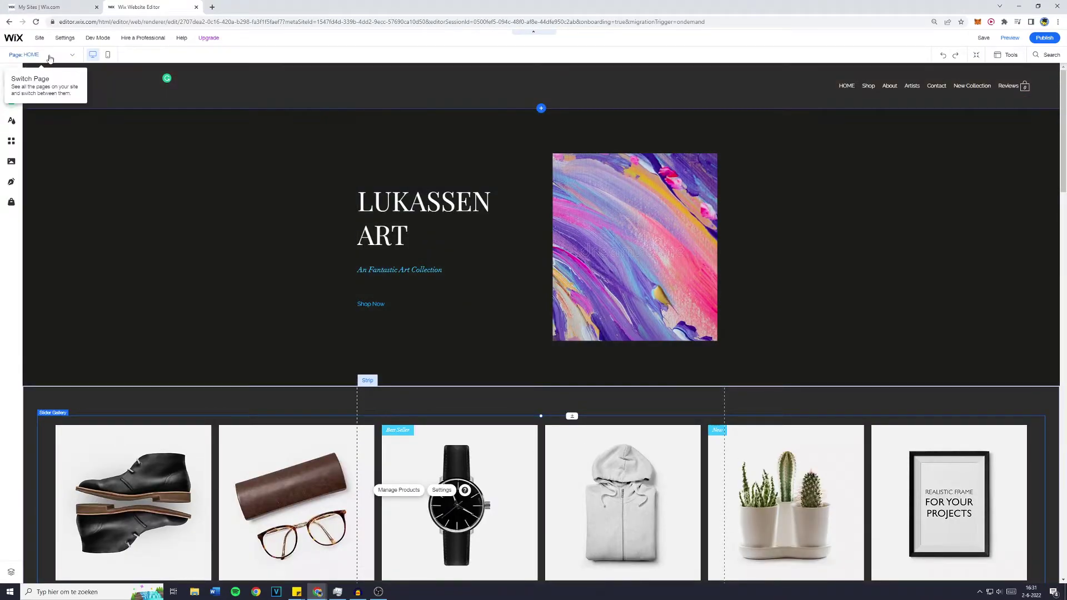
pyautogui.click(46, 57)
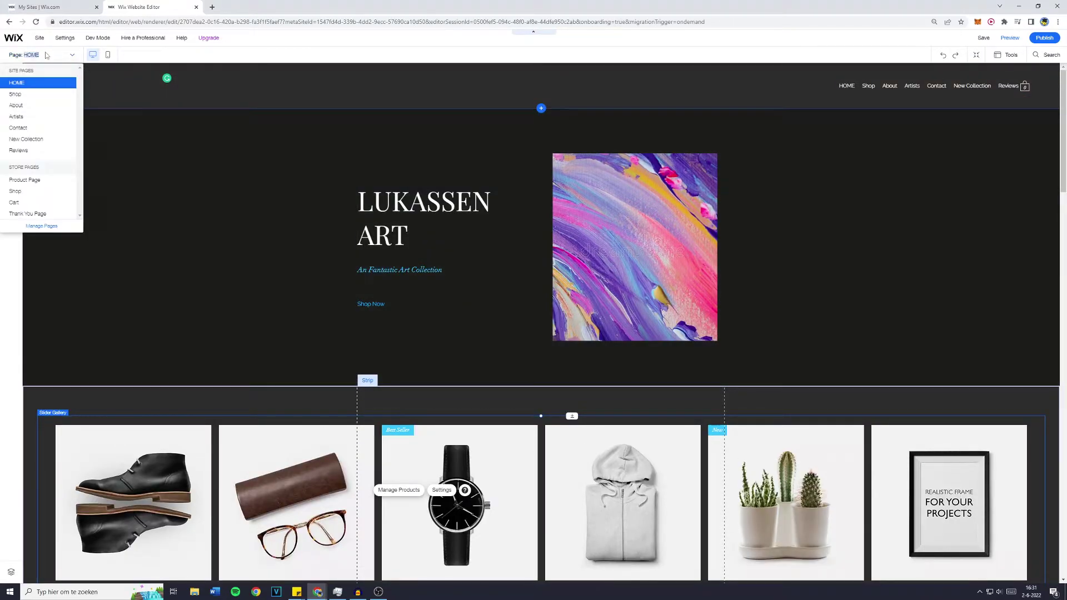
pyautogui.click(39, 100)
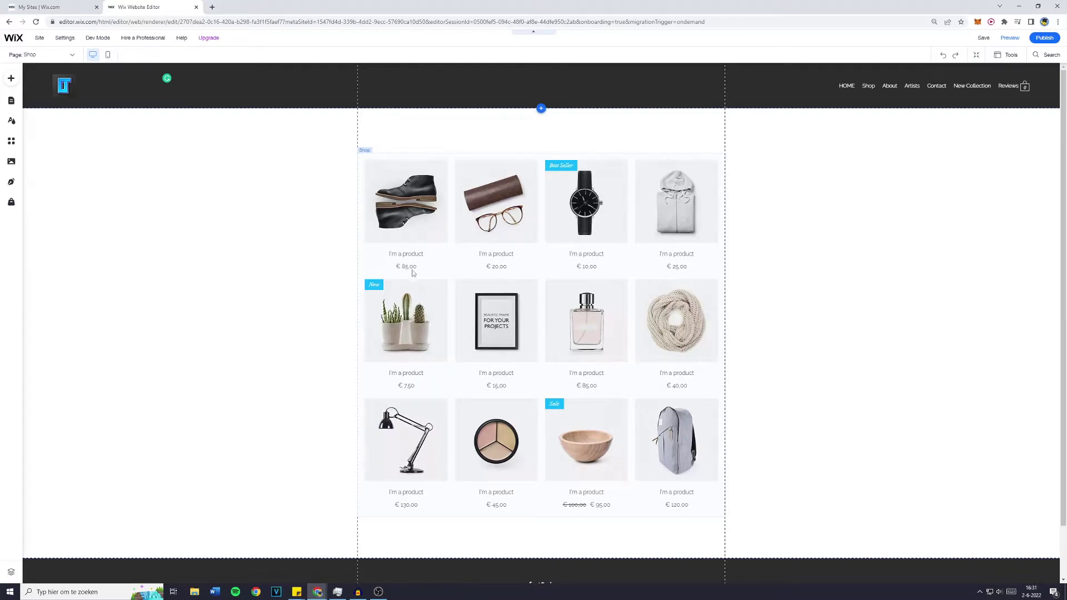
pyautogui.click(380, 286)
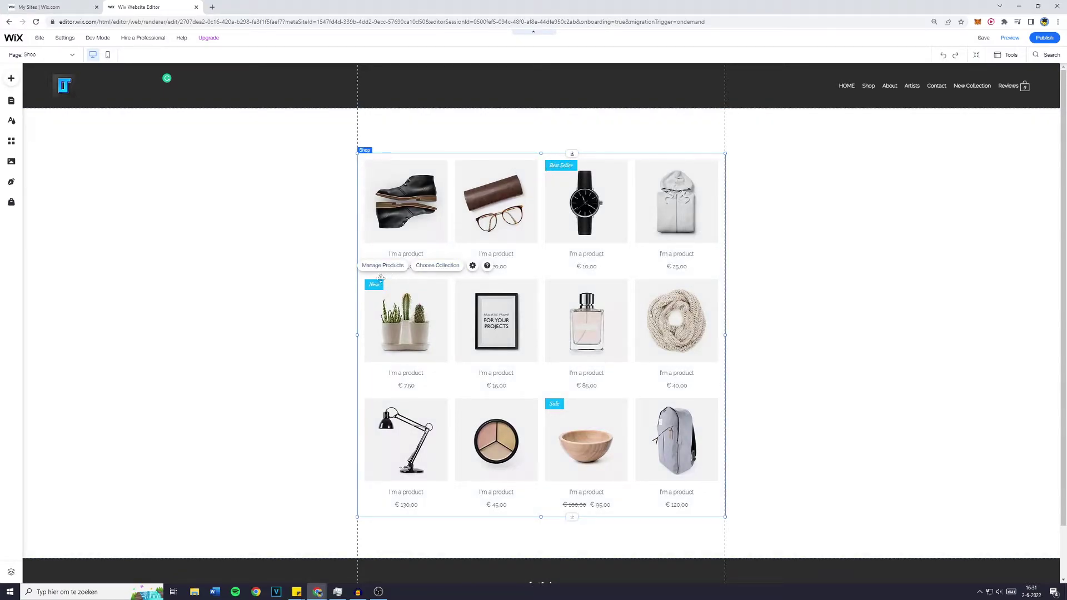
# Open Manage Products for the 12-product store and start a new product
pyautogui.click(452, 290)
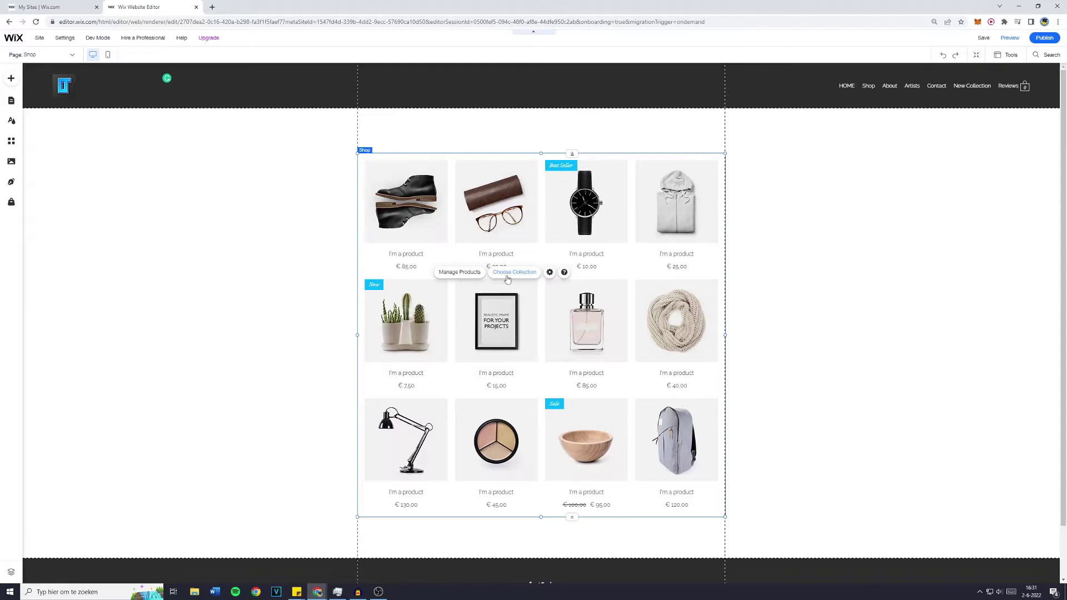
pyautogui.click(465, 275)
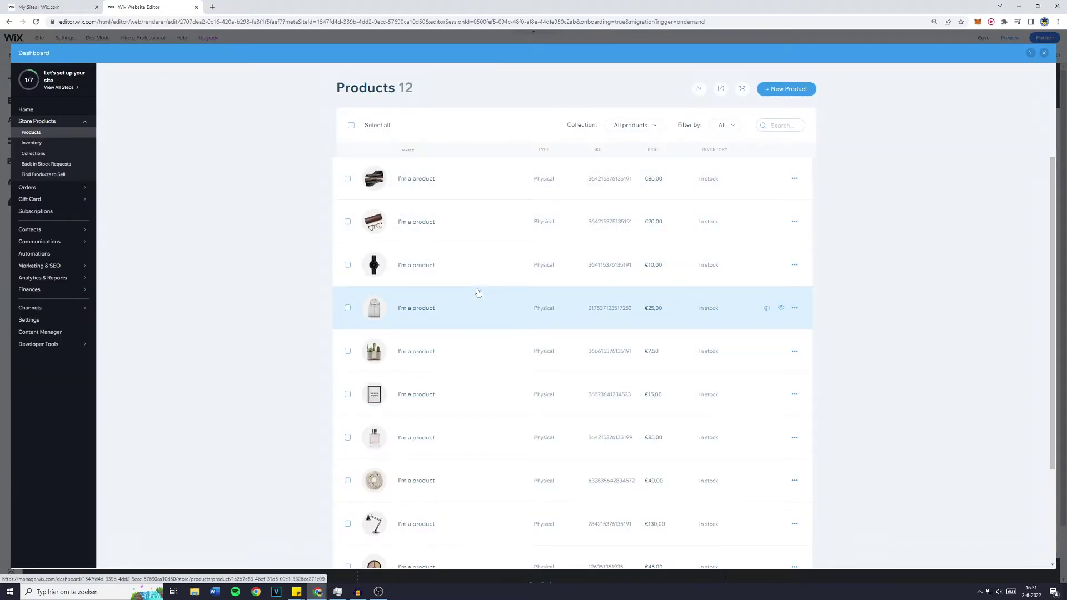
pyautogui.click(351, 126)
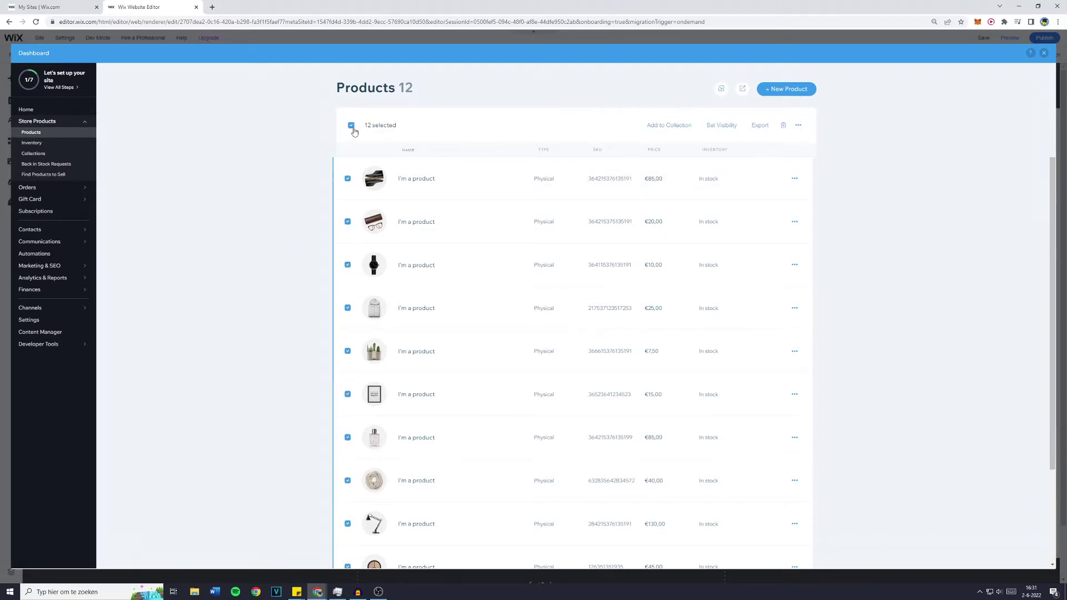
pyautogui.click(353, 128)
pyautogui.click(785, 92)
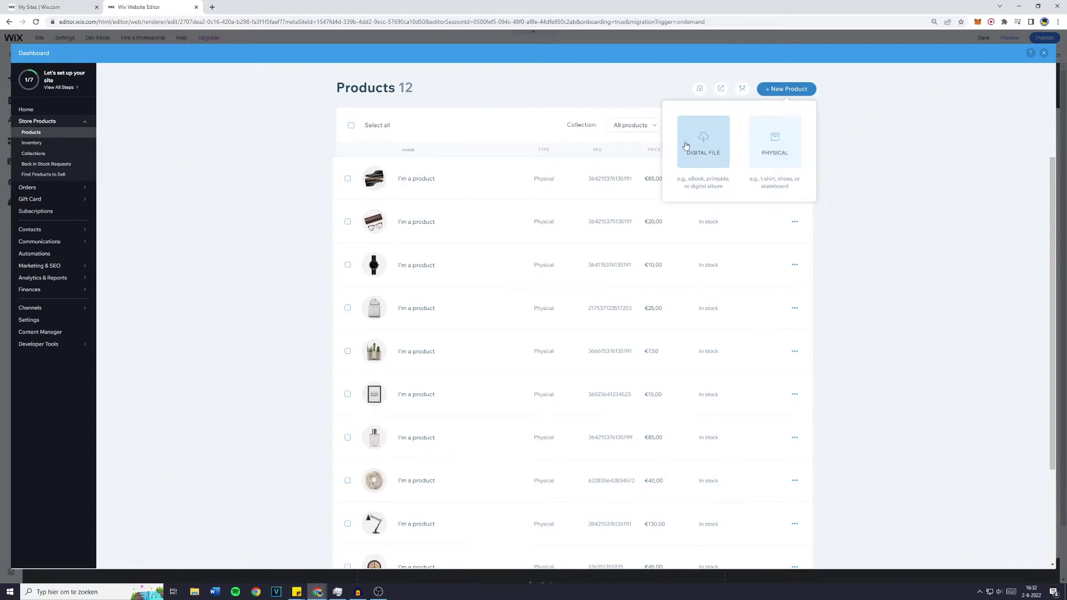
# Create a new digital-file product titled 'Mozart 34'
pyautogui.click(708, 159)
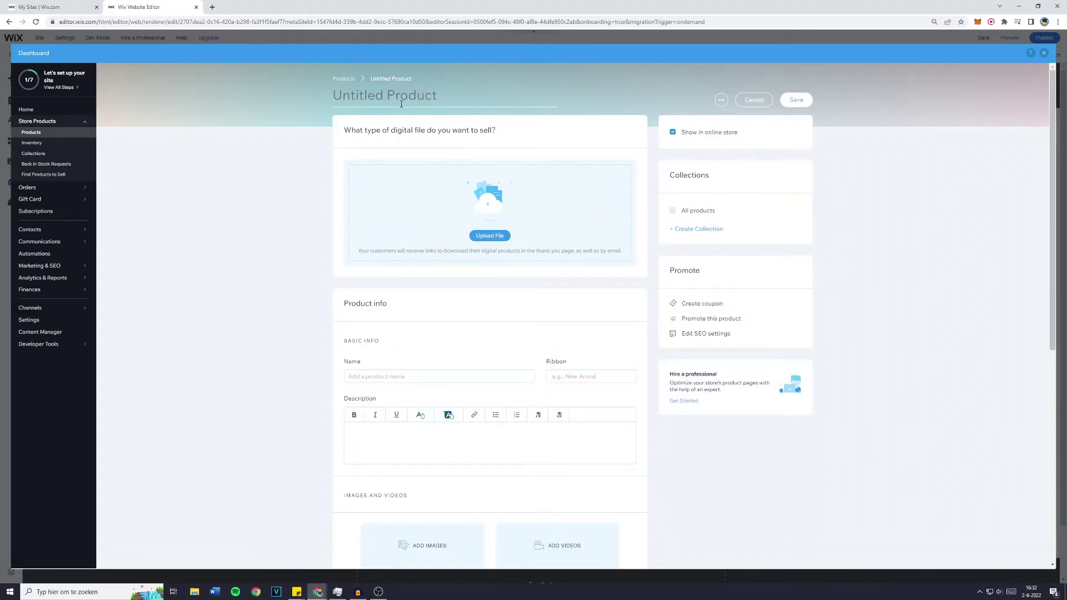
pyautogui.write('Mozart 34')
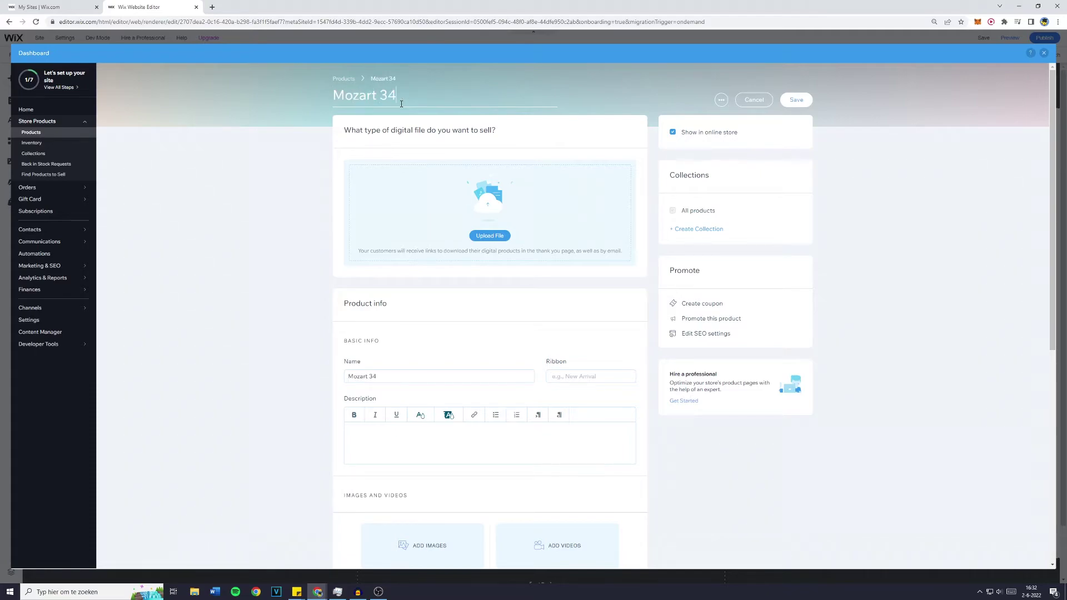
pyautogui.click(429, 129)
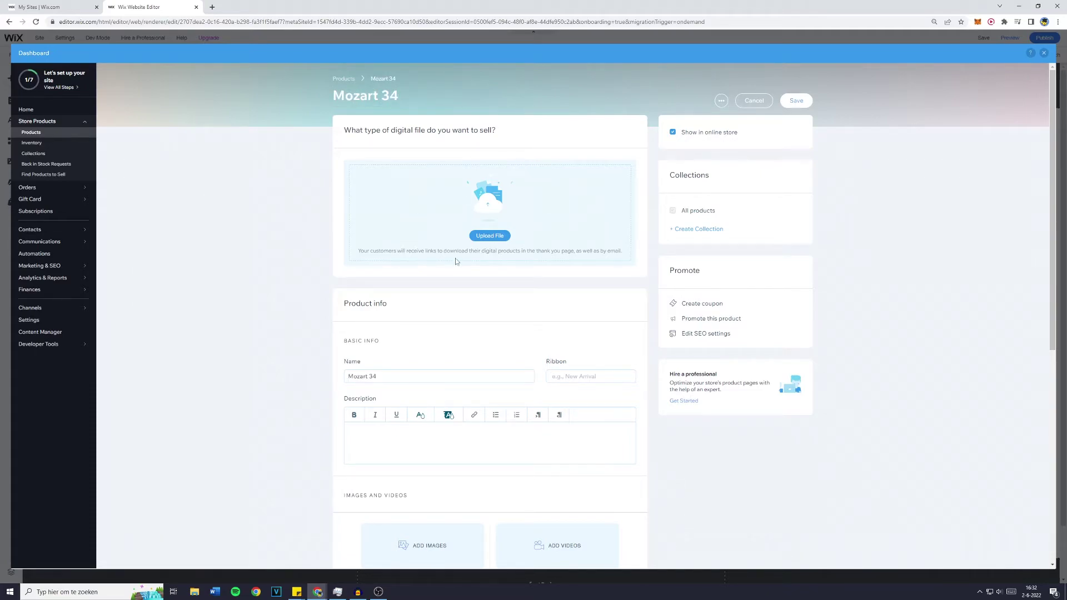
# Upload the abstract acrylic painting image and attach it as the product's download file
pyautogui.click(493, 240)
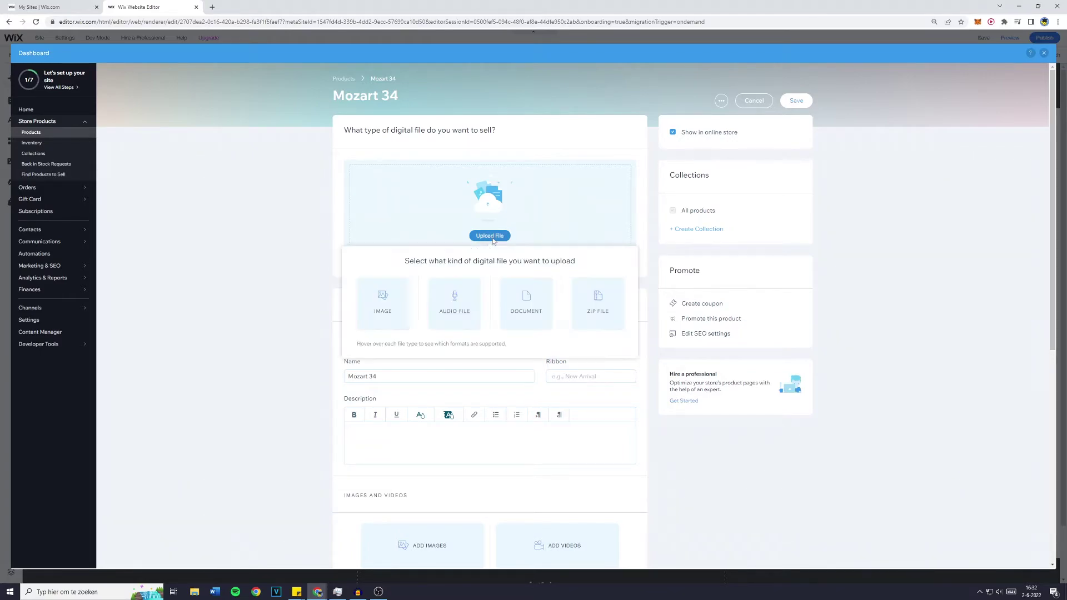
pyautogui.click(382, 321)
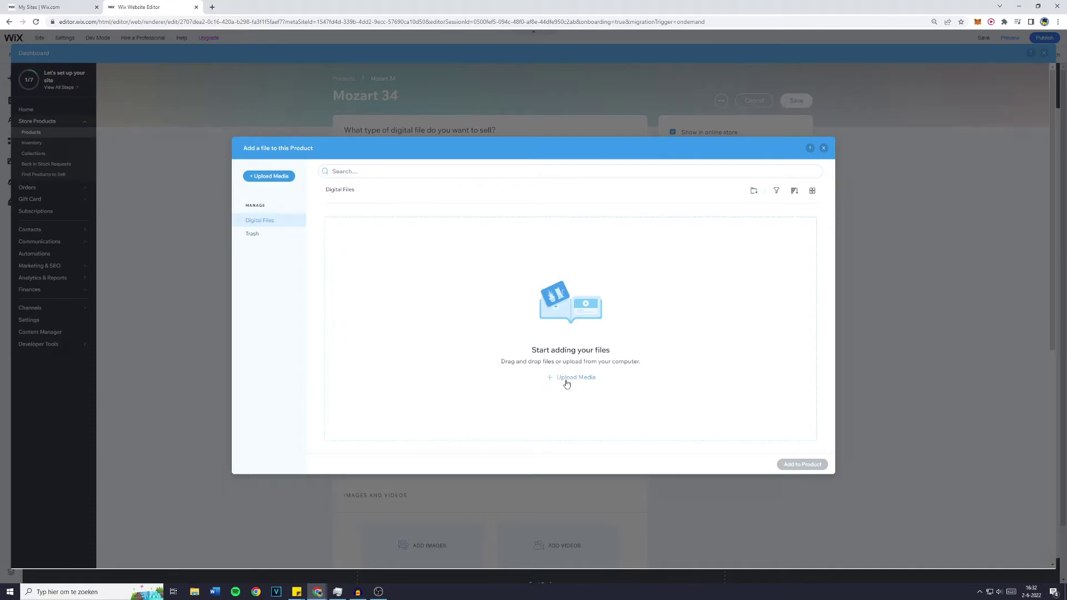
pyautogui.click(566, 379)
pyautogui.click(558, 326)
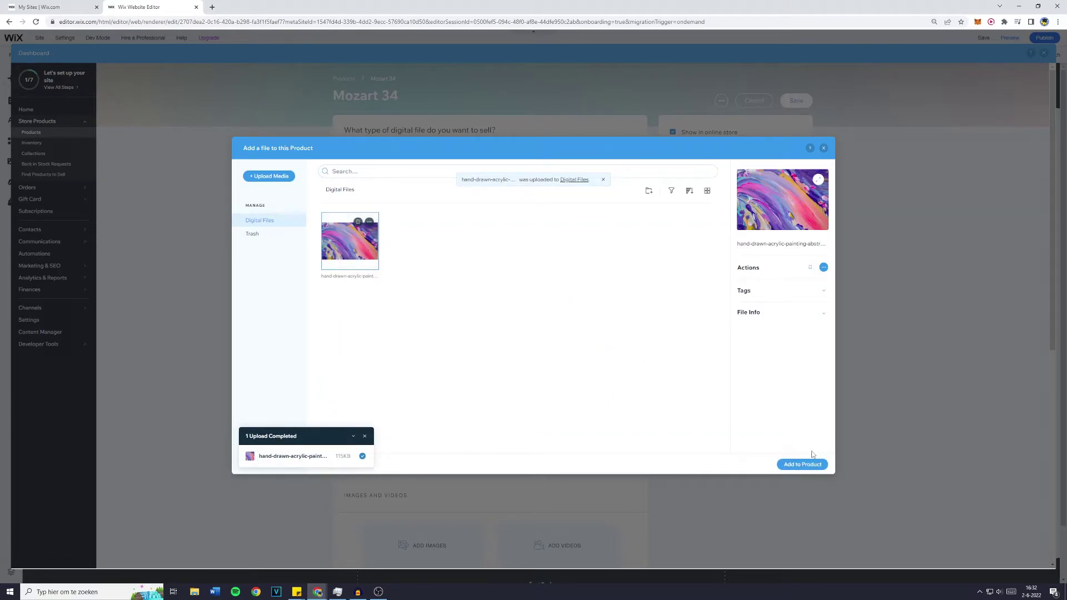
pyautogui.click(817, 466)
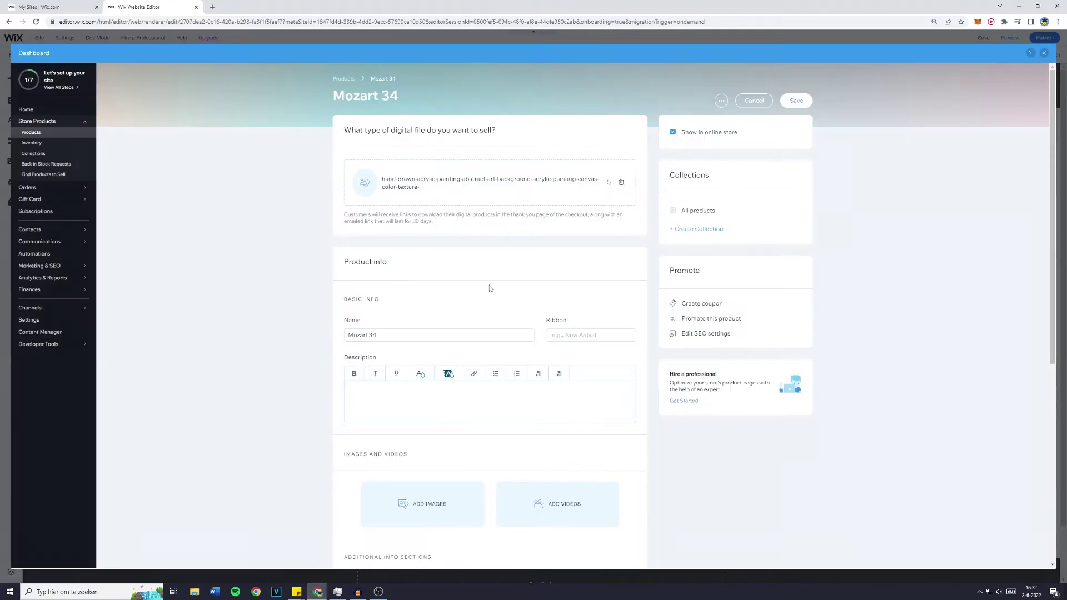
# Add a 'New Arrival' ribbon to Mozart 34
pyautogui.click(569, 340)
pyautogui.write('New Arrival')
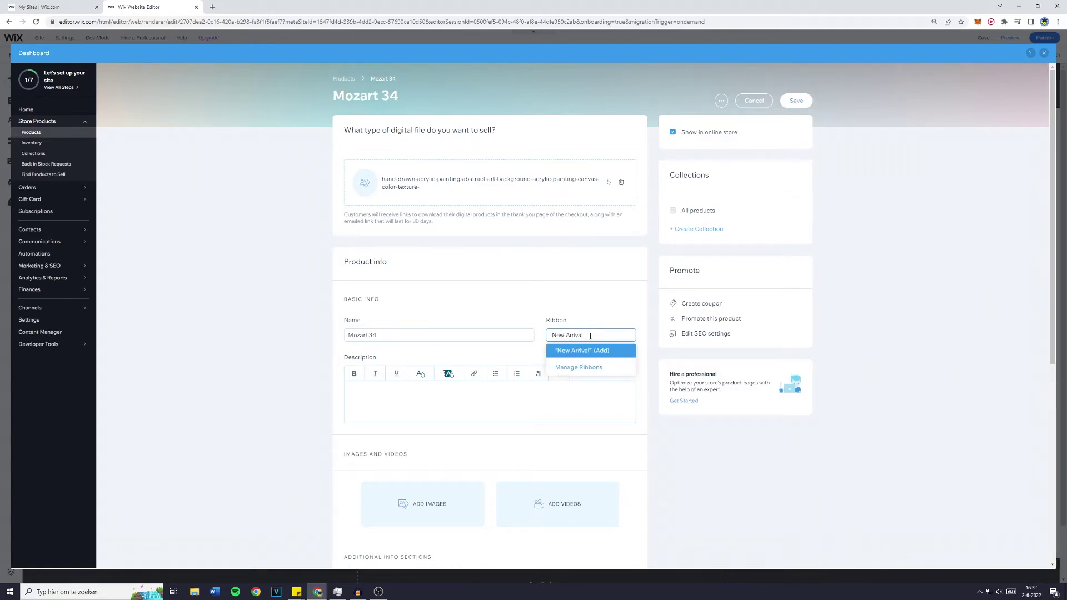
pyautogui.click(607, 353)
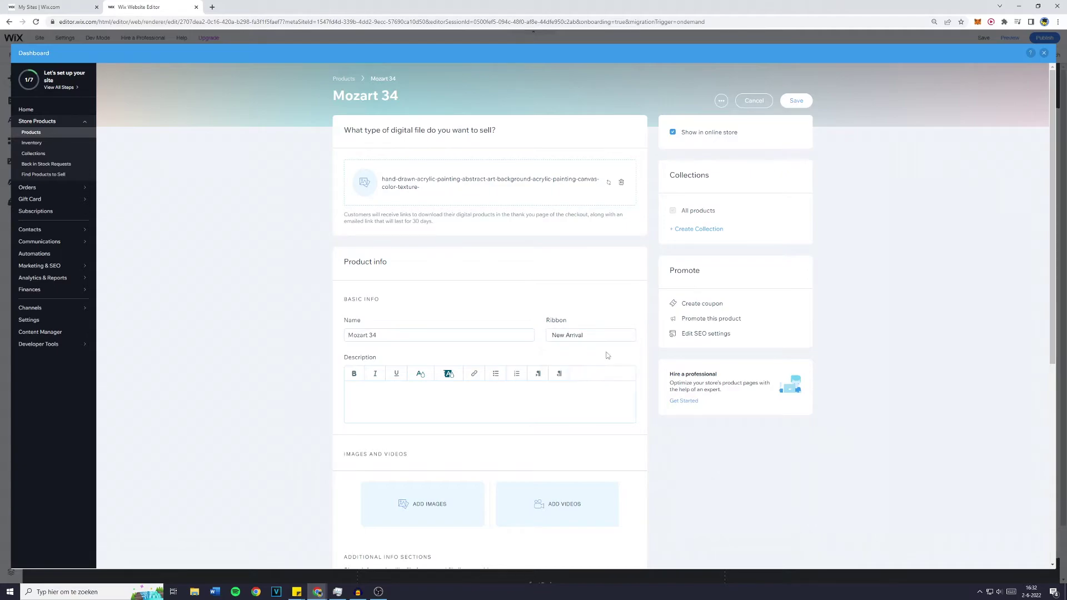
pyautogui.click(607, 336)
# Write the description 'Can be anything you want, make sure to include a little sales pitch' with 'anything' italicized
pyautogui.click(389, 401)
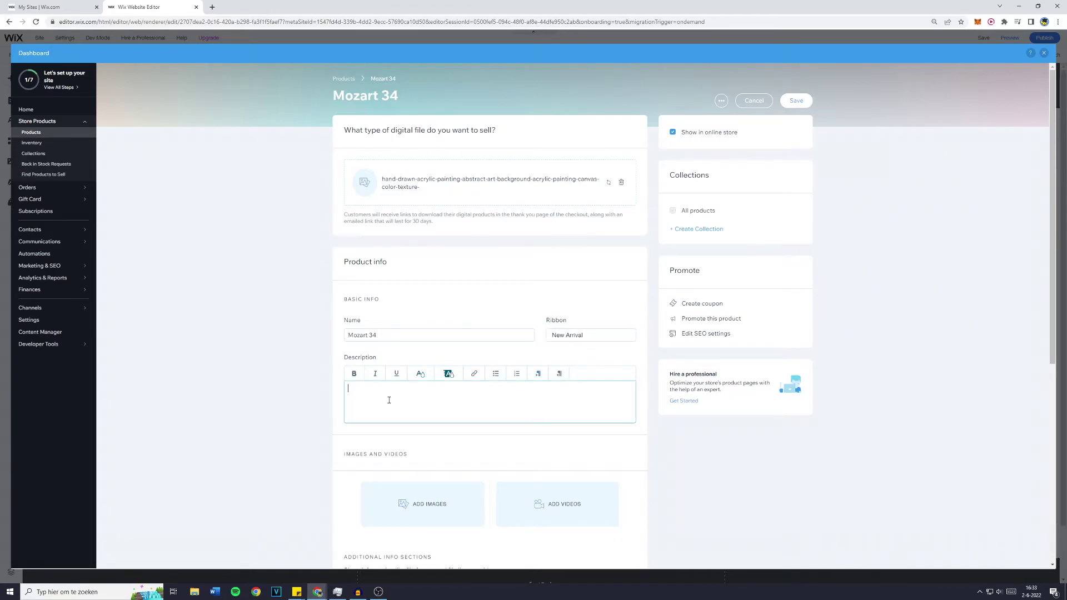
pyautogui.write('Can be anything you want, make sure to include a little sales pitch')
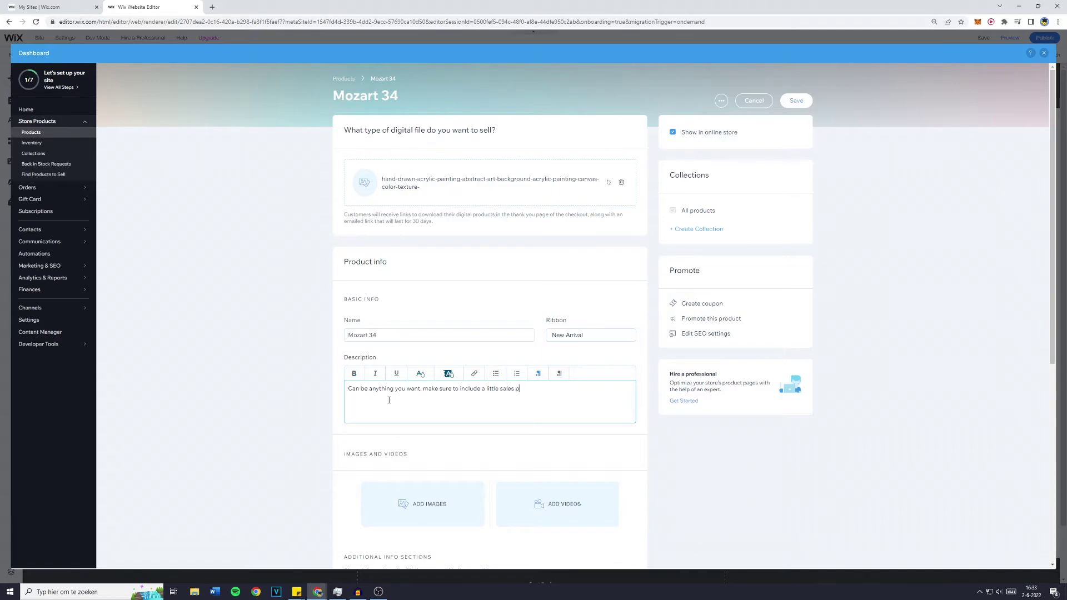
pyautogui.doubleClick(381, 388)
pyautogui.click(376, 373)
pyautogui.click(415, 395)
pyautogui.press('End')
pyautogui.scroll(-1, 467, 445)
pyautogui.scroll(-1, 467, 454)
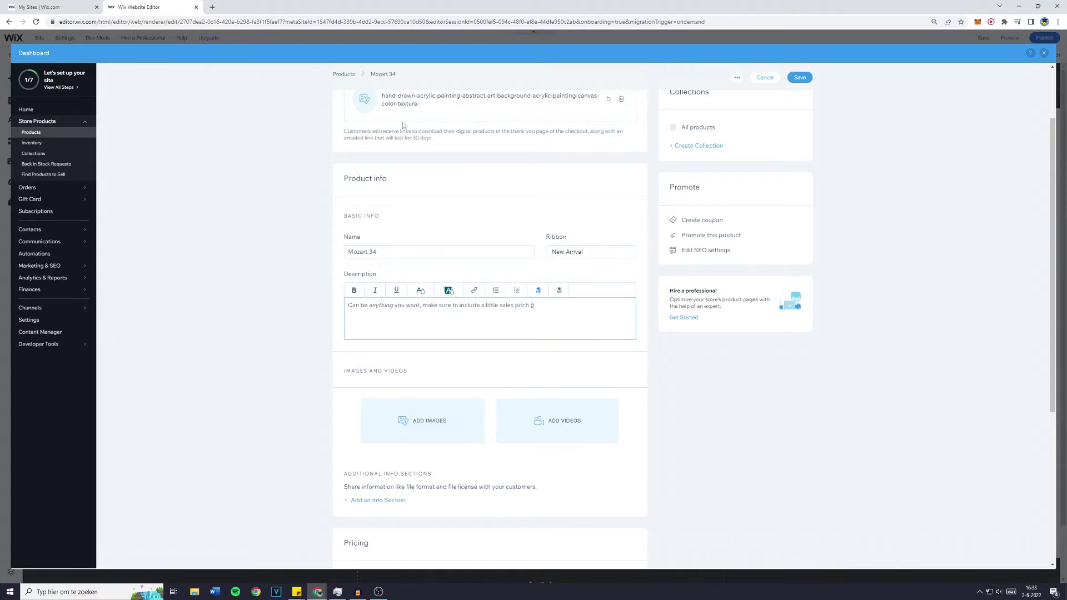
# Upload three images from the computer and set the abstract painting as the product image
pyautogui.click(406, 430)
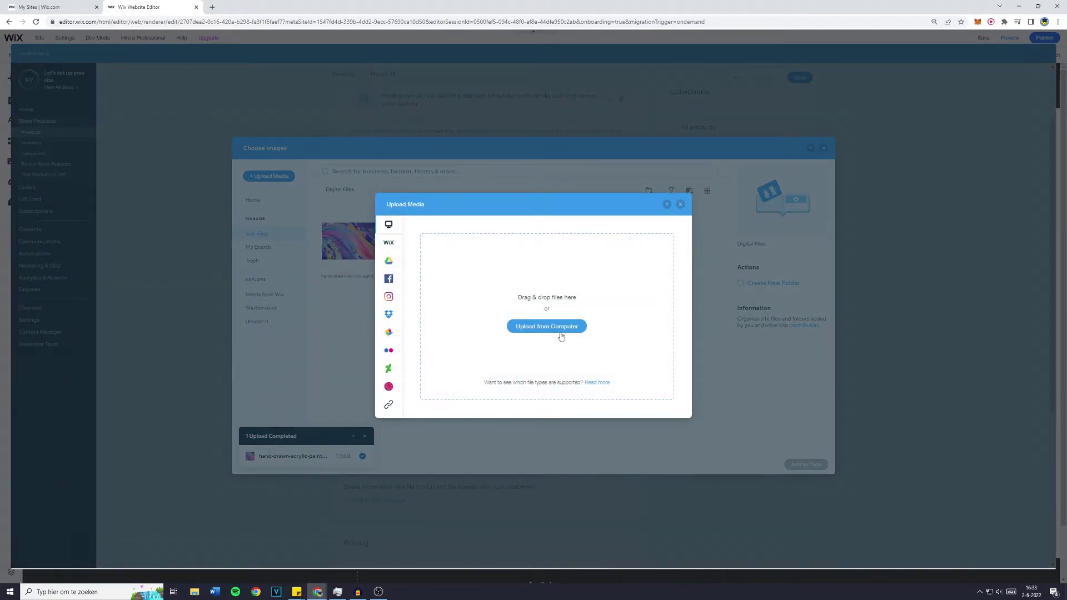
pyautogui.click(560, 332)
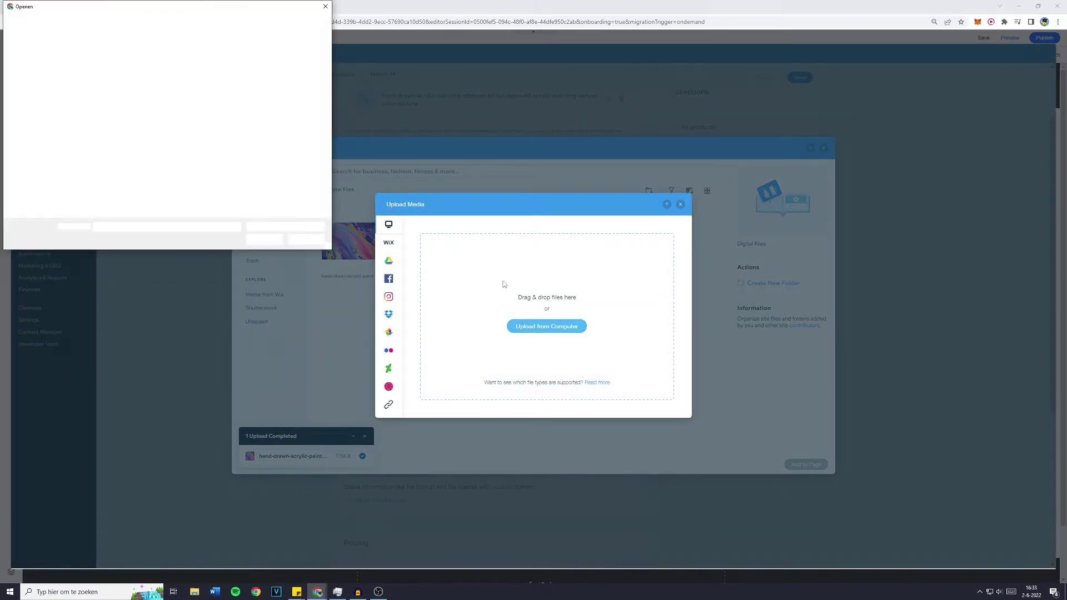
pyautogui.click(98, 72)
pyautogui.keyDown('ctrl'); pyautogui.click(148, 139); pyautogui.keyUp('ctrl')
pyautogui.keyDown('ctrl'); pyautogui.click(97, 142); pyautogui.keyUp('ctrl')
pyautogui.click(265, 239)
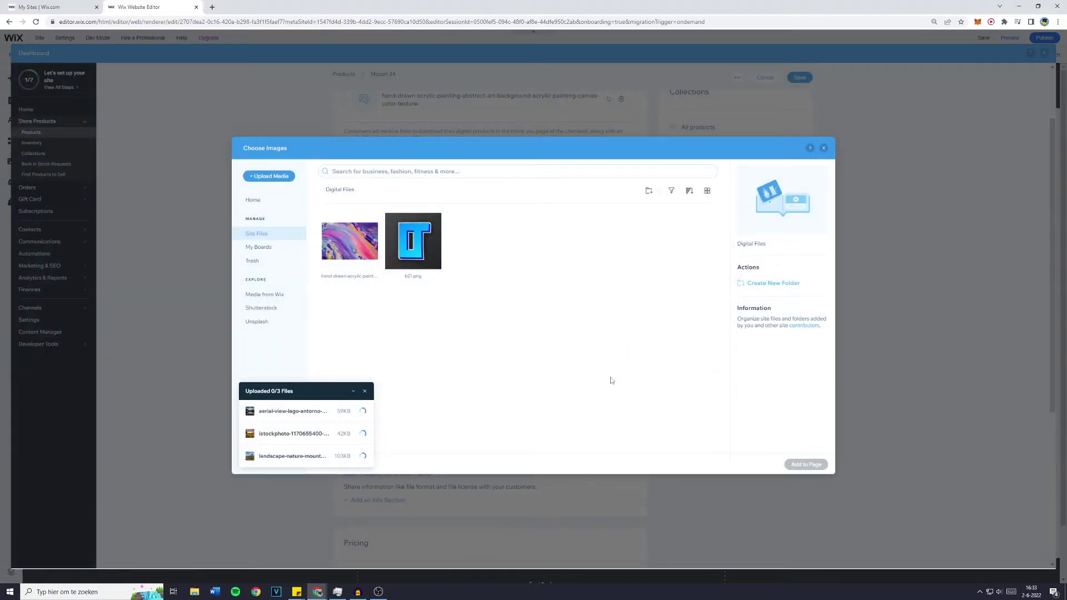
pyautogui.click(350, 240)
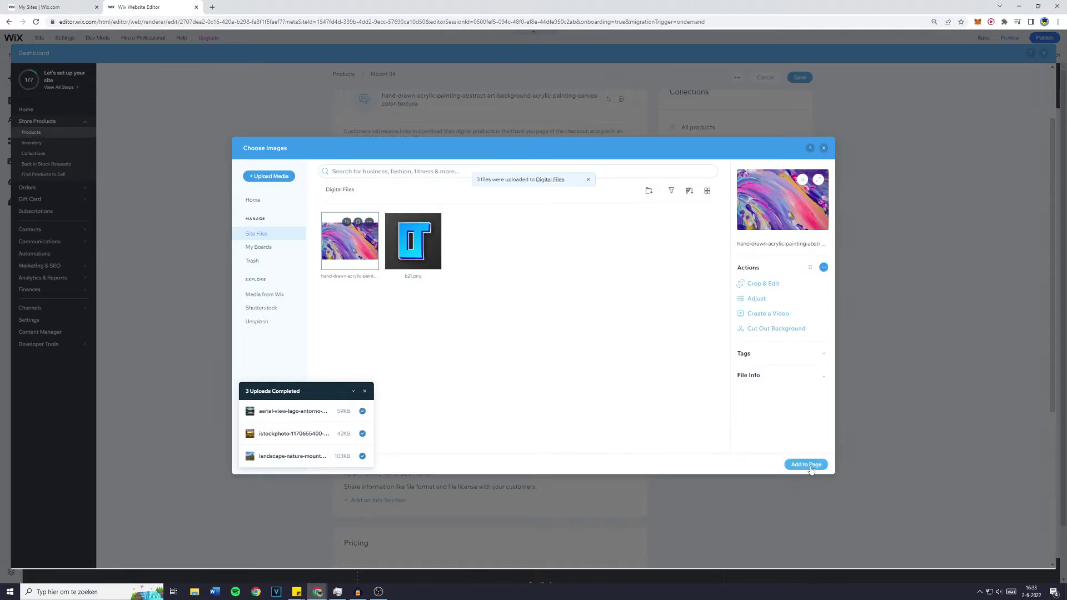
pyautogui.click(806, 464)
pyautogui.scroll(-5, 350, 368)
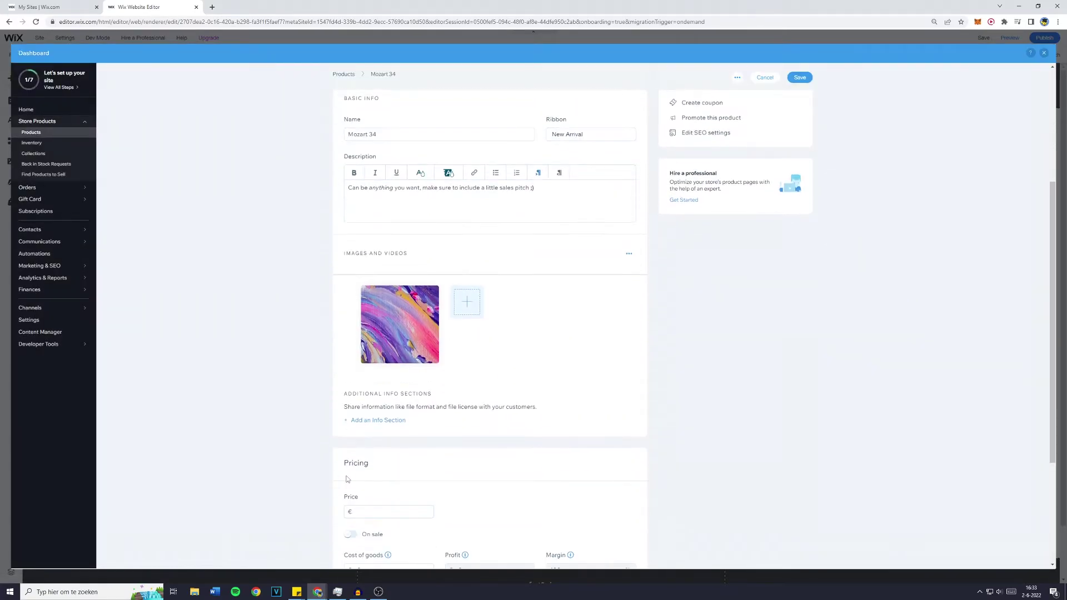
# Set the price to €95 and cost of goods to €1, then start a new collection
pyautogui.scroll(-1, 385, 364)
pyautogui.click(383, 338)
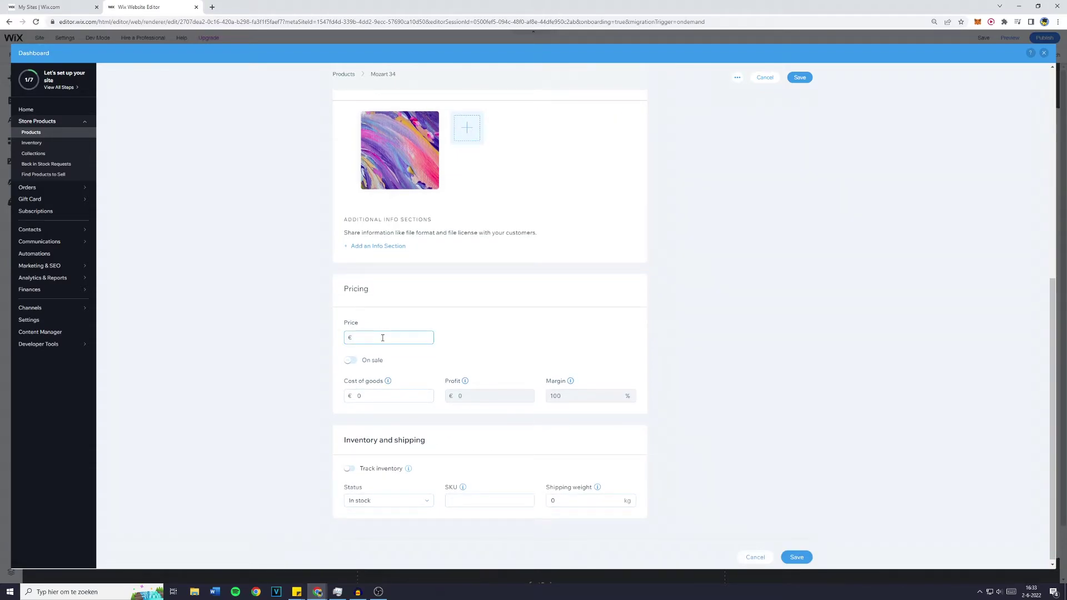
pyautogui.click(380, 380)
pyautogui.moveTo(355, 382); pyautogui.dragTo(429, 383)
pyautogui.click(556, 392)
pyautogui.click(396, 395)
pyautogui.click(303, 400)
pyautogui.scroll(-1, 354, 438)
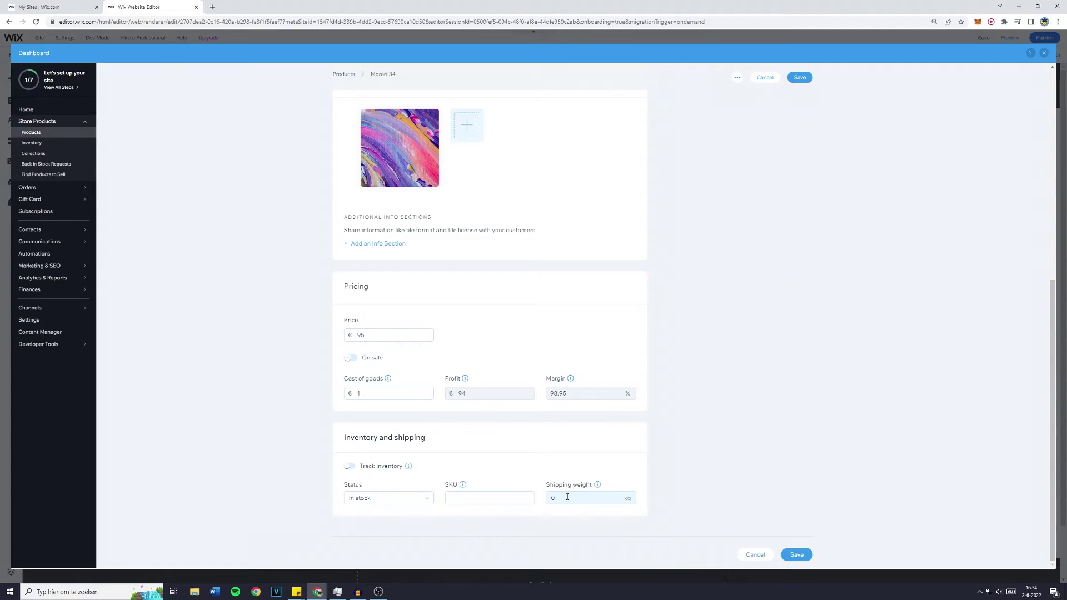
pyautogui.scroll(7, 788, 438)
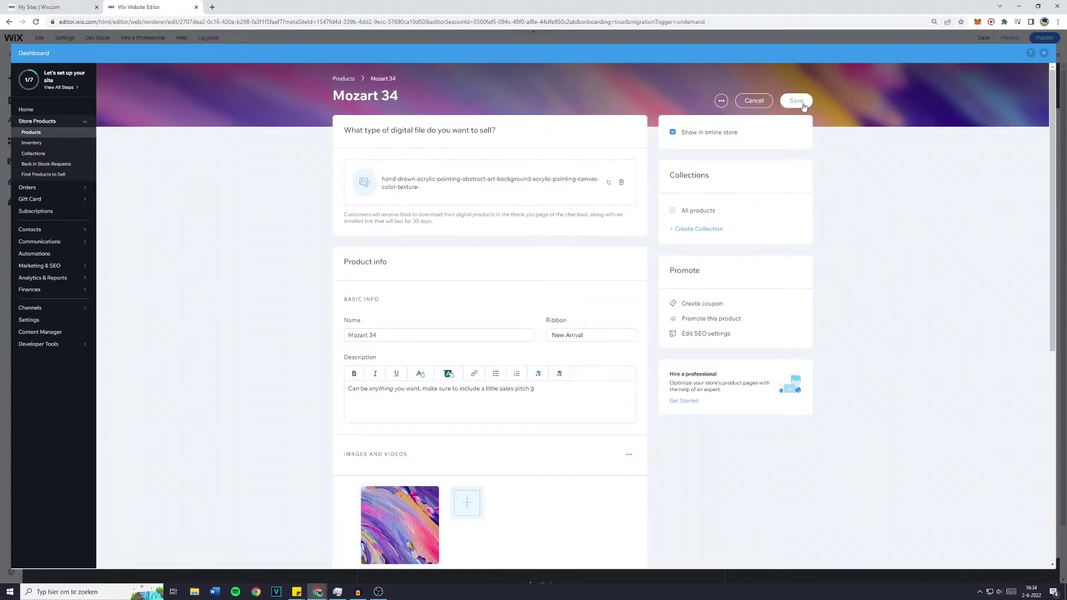
pyautogui.click(695, 231)
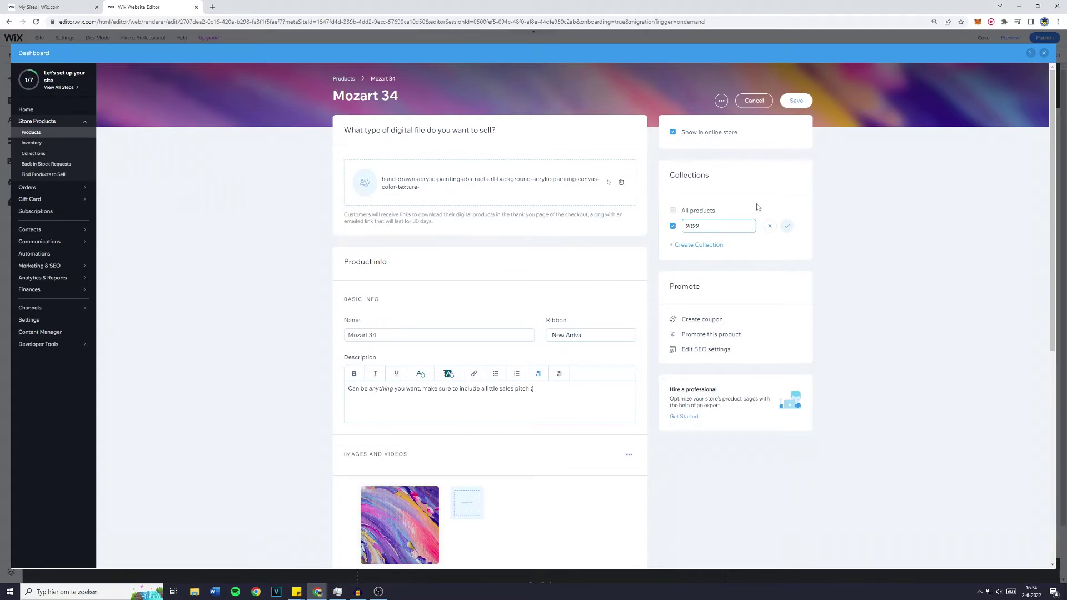
# Confirm the 2022 collection, save Mozart 34, and dismiss the setup popup
pyautogui.click(789, 228)
pyautogui.click(798, 104)
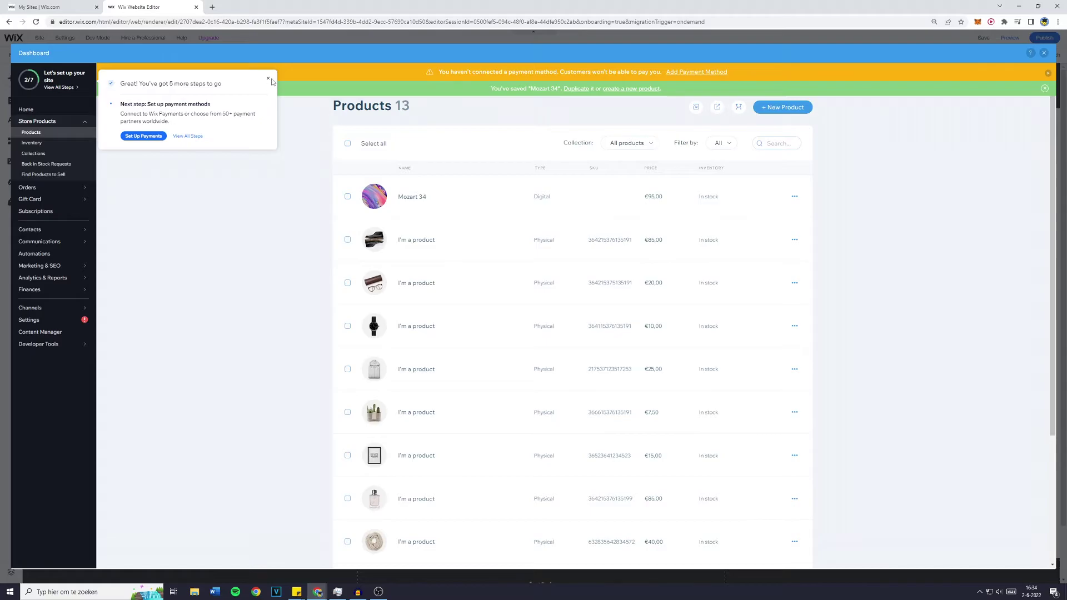
pyautogui.click(268, 79)
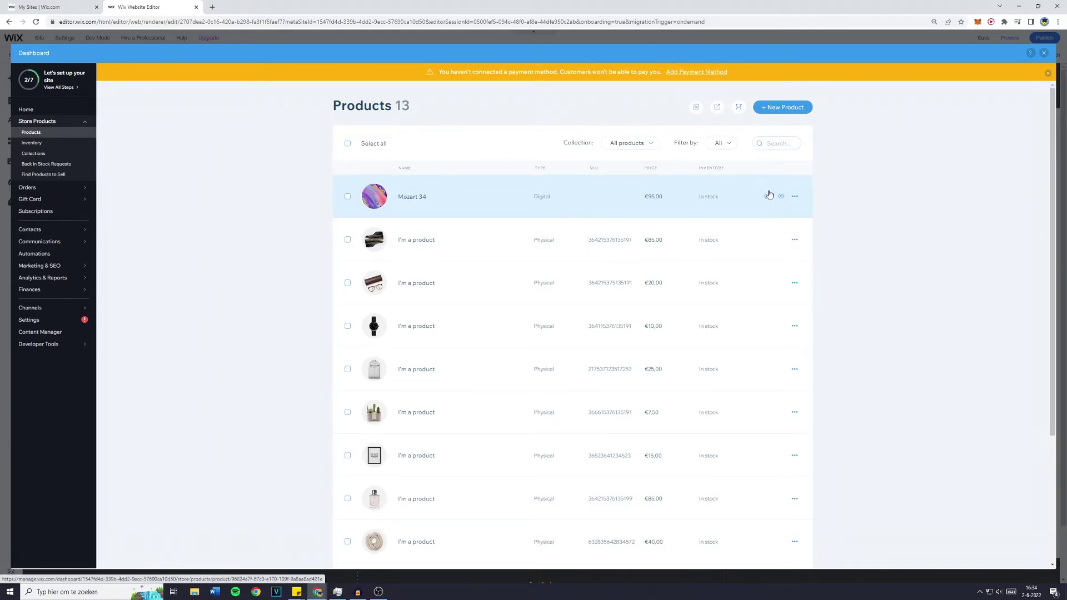
# Return from the dashboard, save the site, and preview it with Ctrl+Shift+P
pyautogui.press('Escape')
pyautogui.scroll(-2, 491, 272)
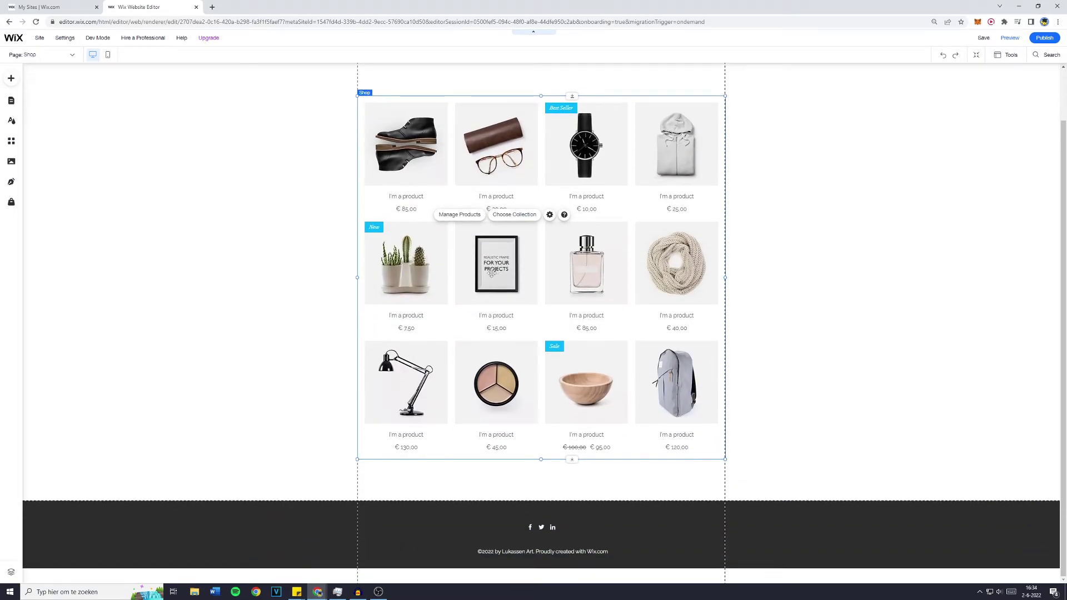
pyautogui.click(262, 308)
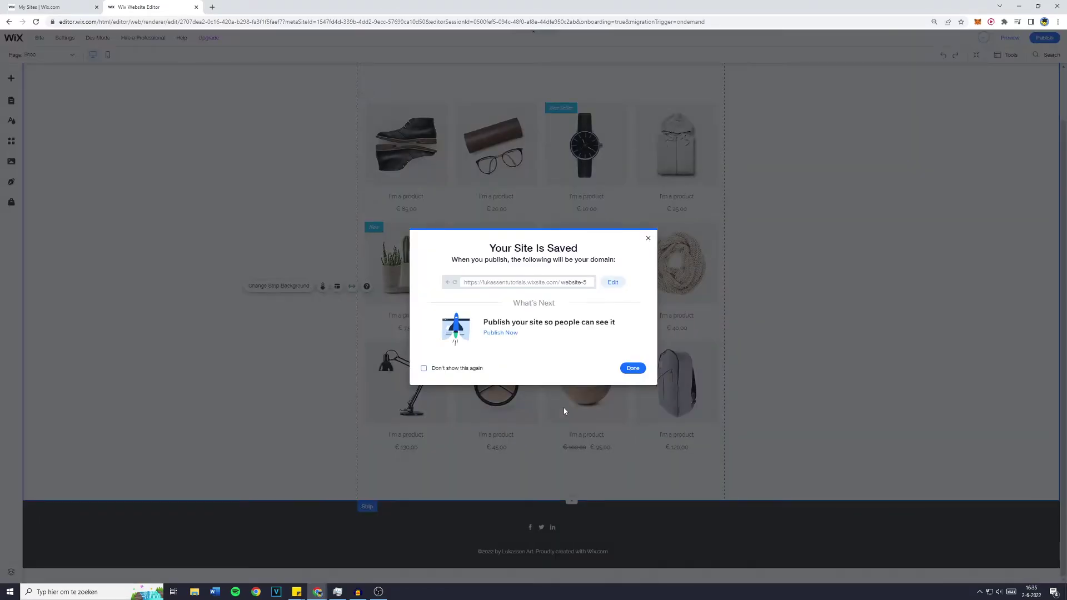
pyautogui.click(919, 127)
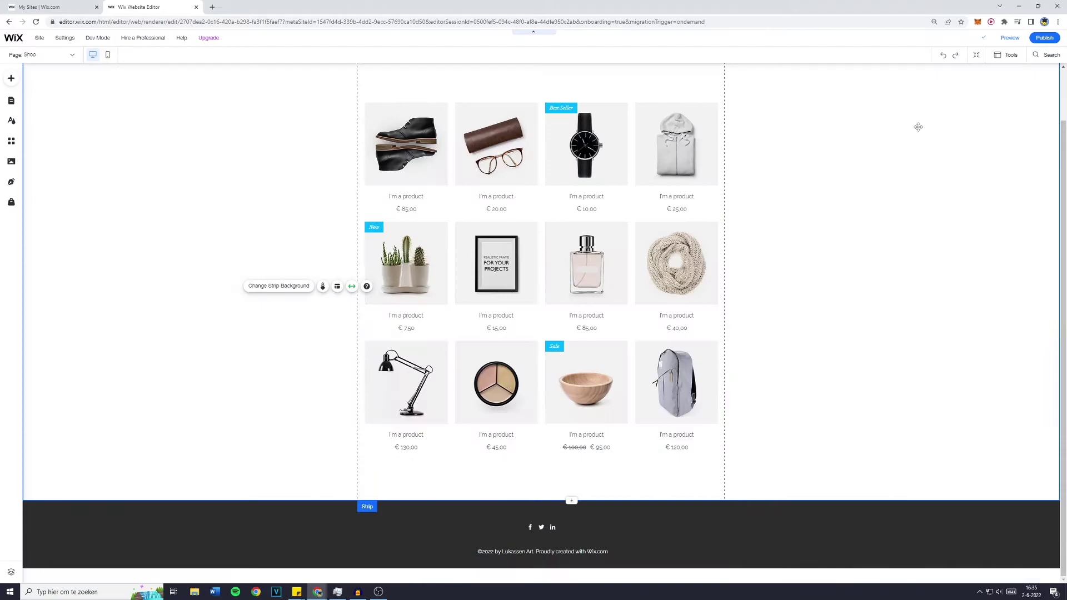
pyautogui.press('Escape')
pyautogui.scroll(1, 568, 132)
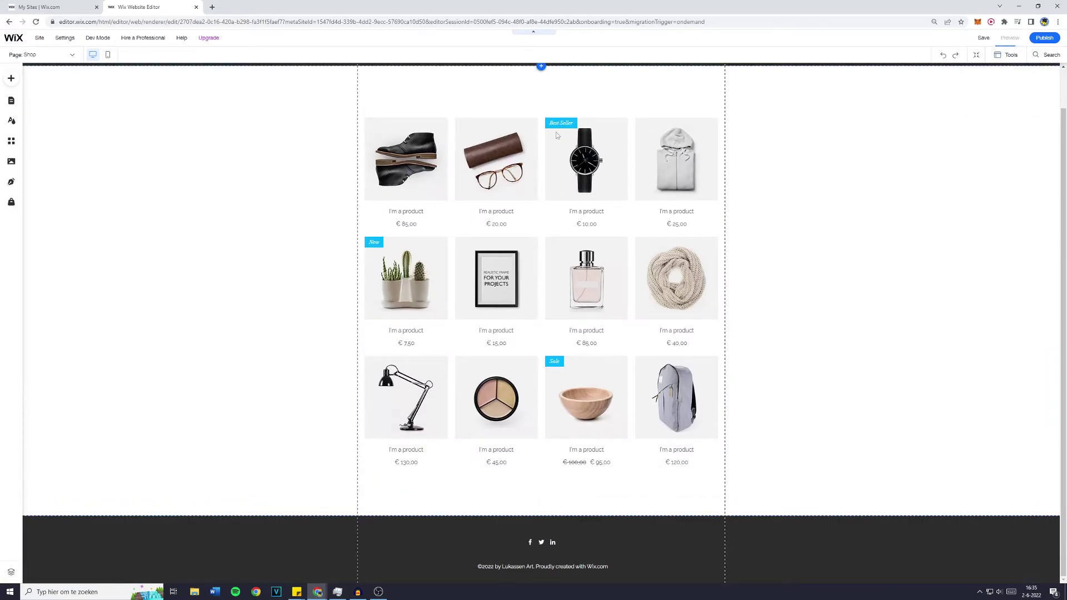
pyautogui.hotkey('ctrl', 'shift', 'p')
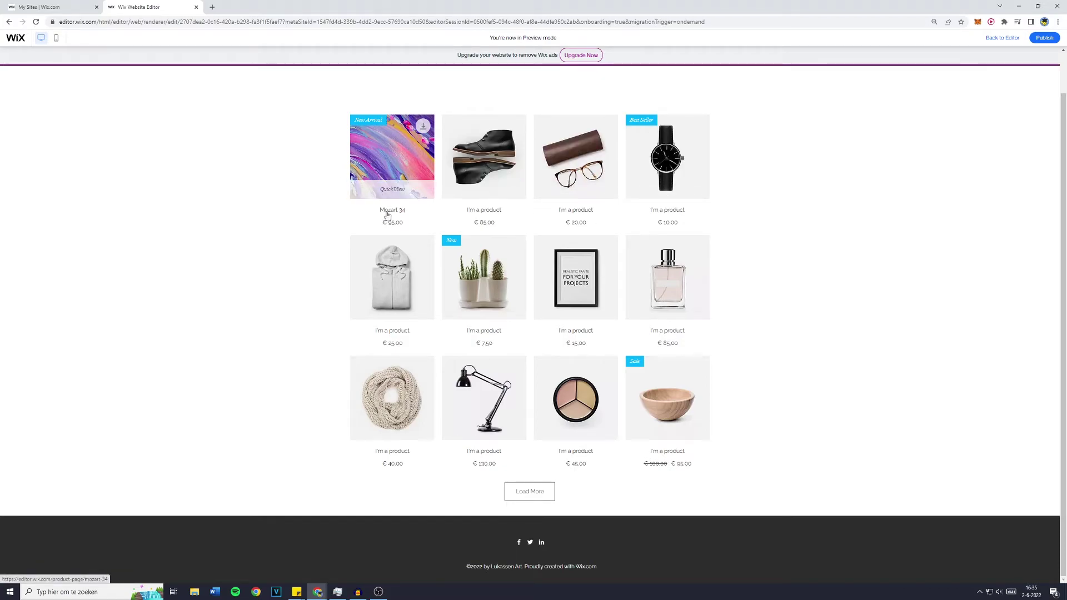
# Open the Mozart 34 product page in preview and add it to the cart
pyautogui.click(393, 161)
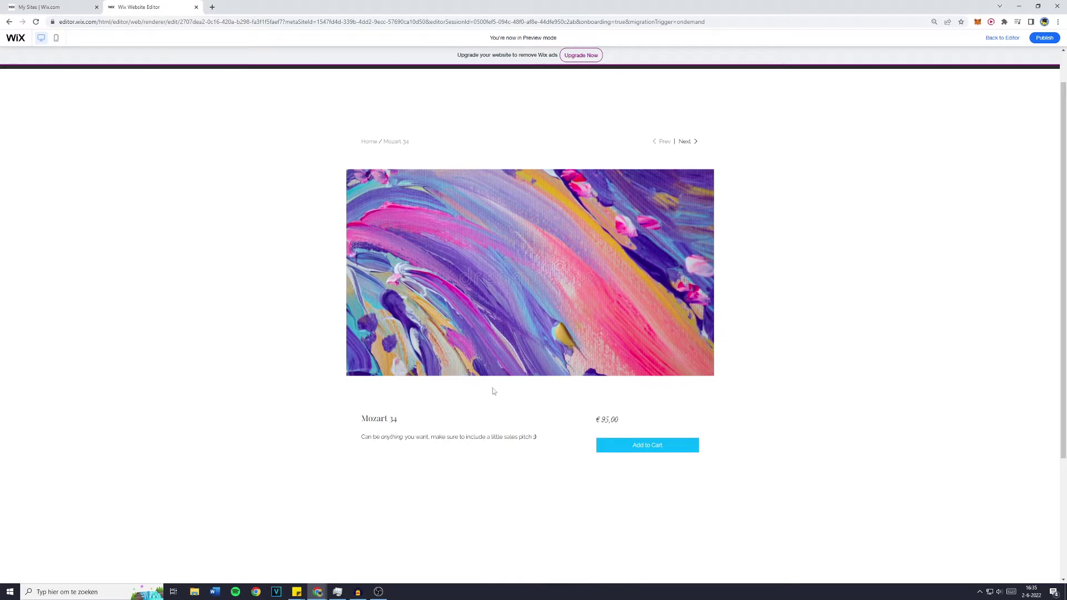
pyautogui.scroll(-2, 492, 392)
pyautogui.moveTo(360, 354); pyautogui.dragTo(537, 355)
pyautogui.click(512, 351)
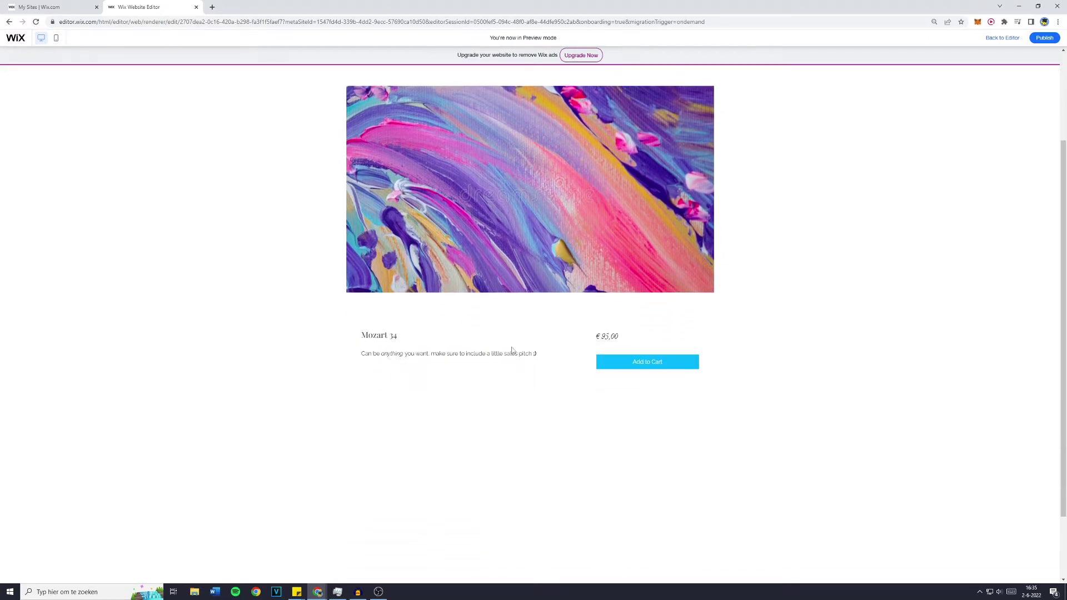
pyautogui.moveTo(407, 336); pyautogui.dragTo(363, 336)
pyautogui.click(470, 341)
pyautogui.scroll(2, 627, 316)
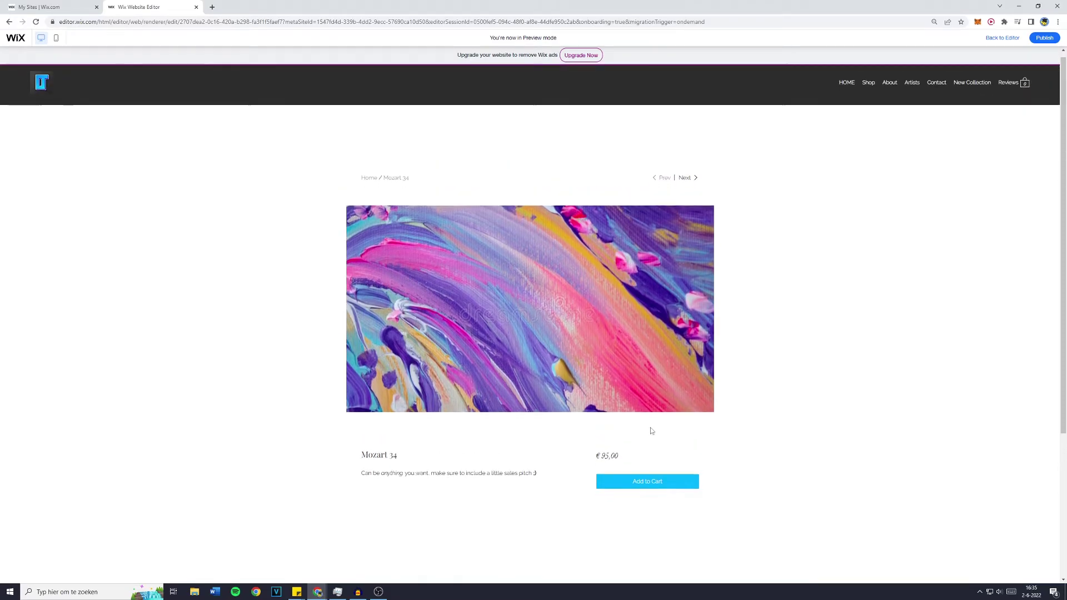
pyautogui.click(652, 450)
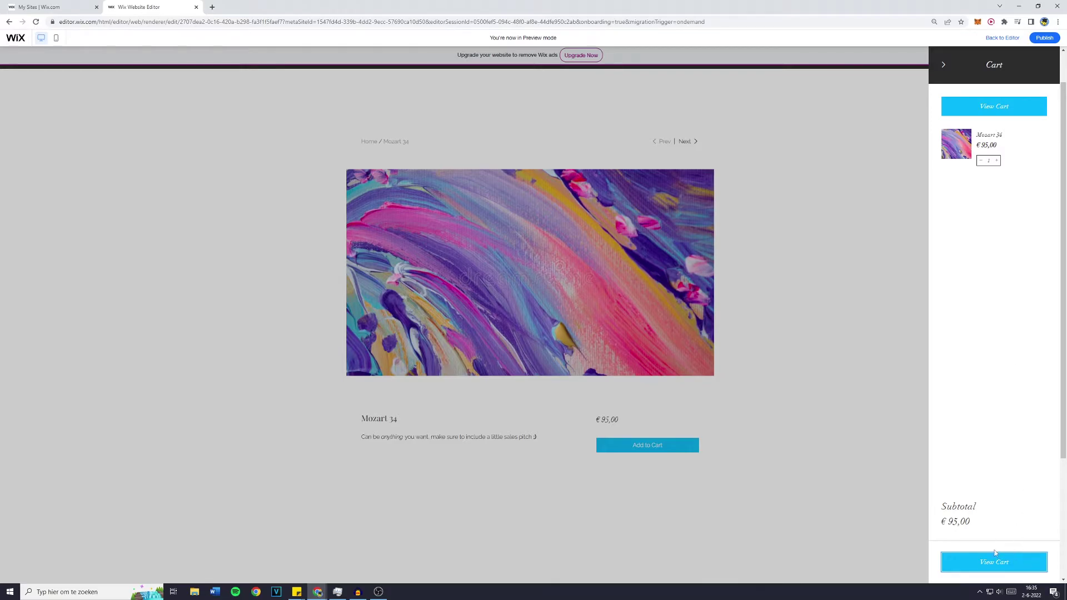
# View the full cart, try checkout, dismiss the payment prompt, then return to the editor
pyautogui.click(759, 357)
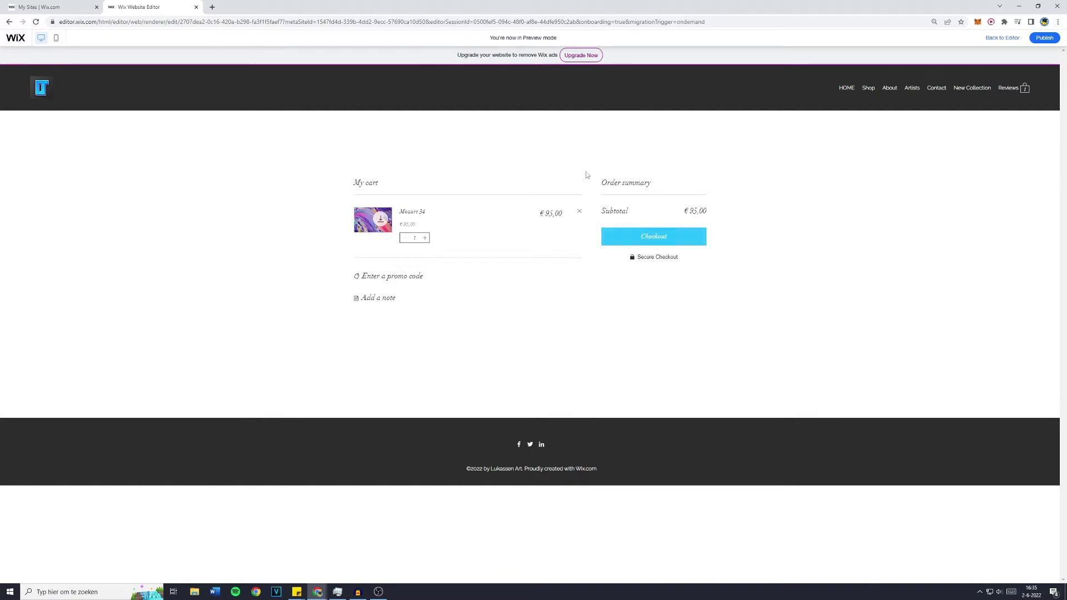
pyautogui.click(656, 241)
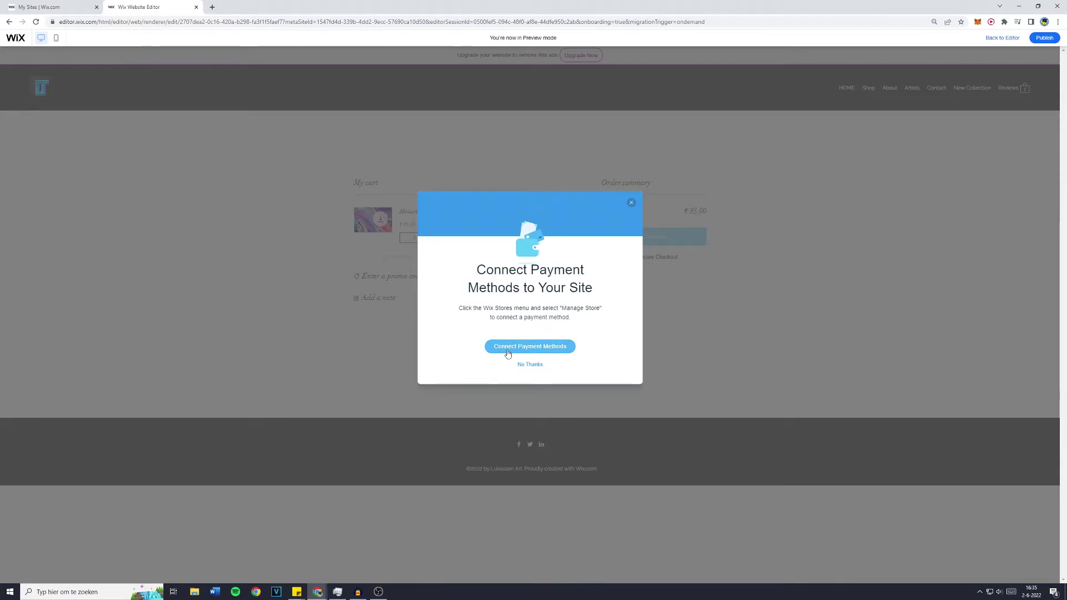
pyautogui.click(632, 203)
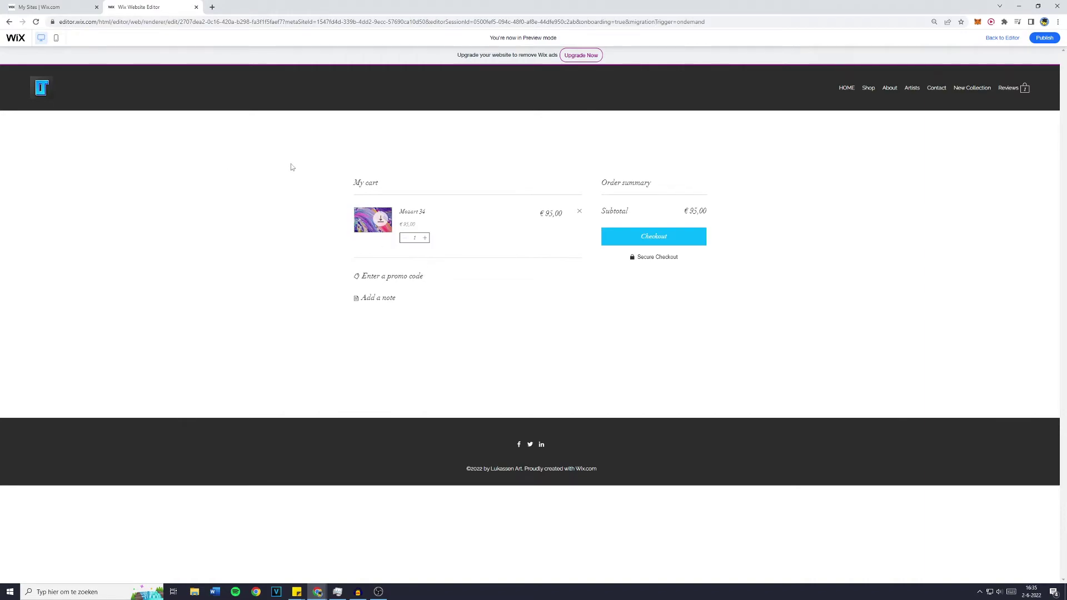
pyautogui.click(1011, 43)
pyautogui.moveTo(41, 39)
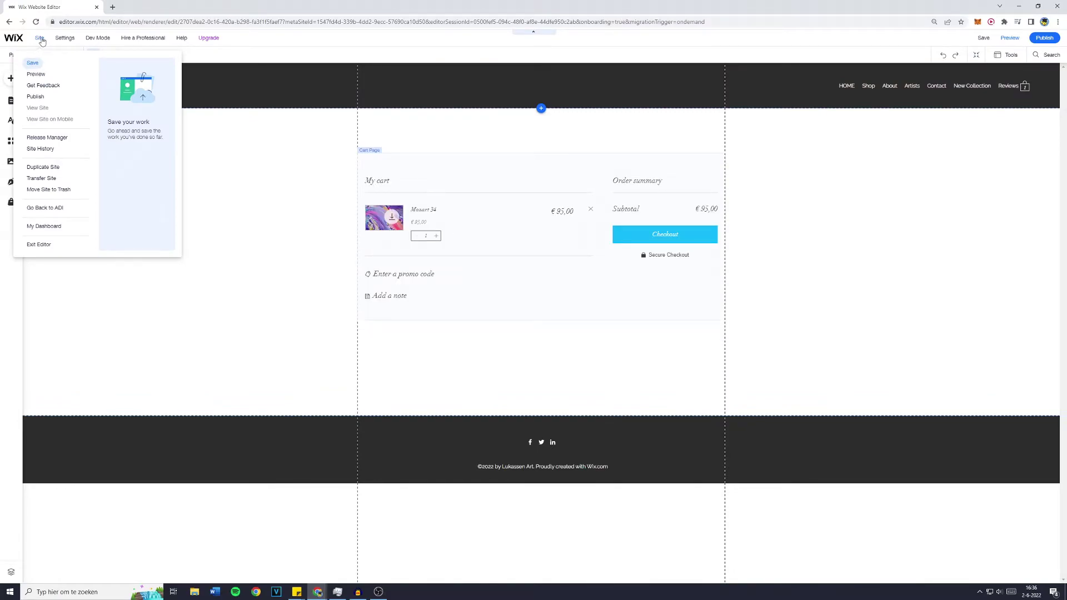
# Open the site's My Dashboard from the Site menu in a new tab
pyautogui.click(41, 228)
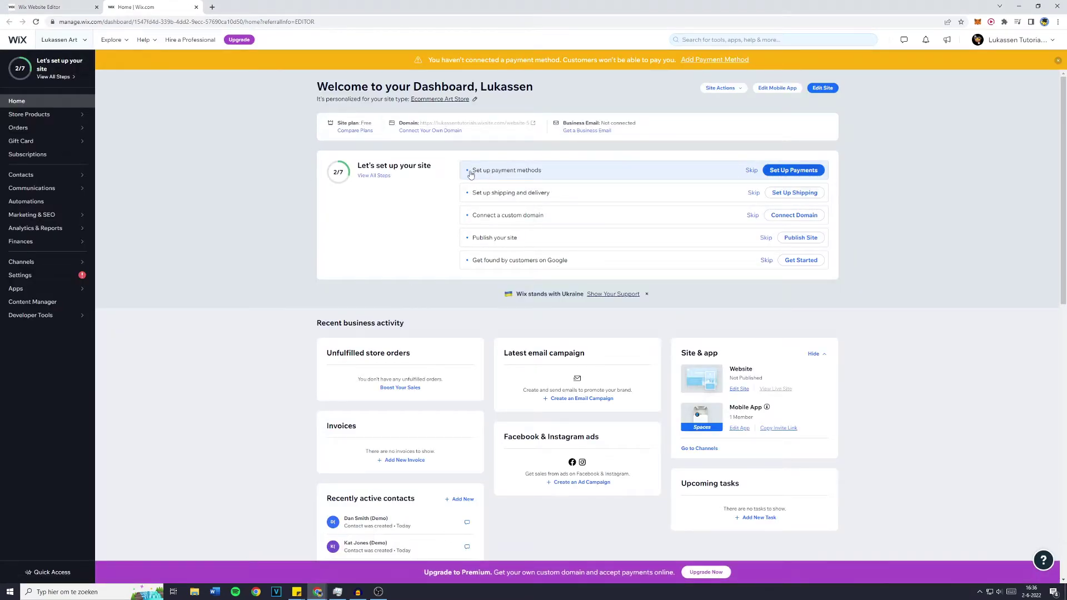
# Check the Accept Payments settings (credit cards, PayPal, Manual Payments), then return to dashboard home
pyautogui.click(35, 105)
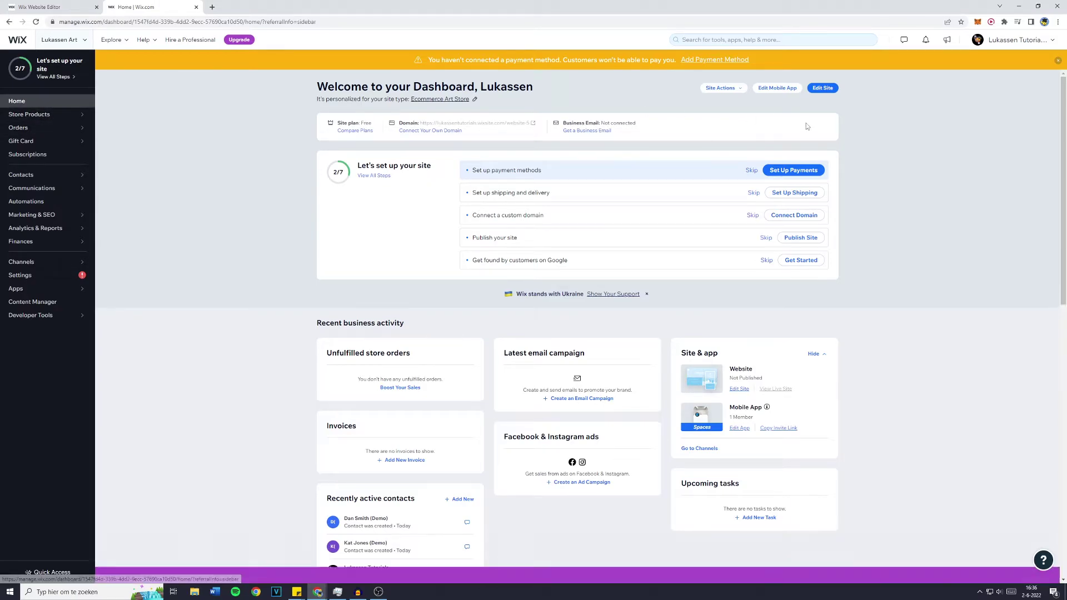
pyautogui.click(785, 169)
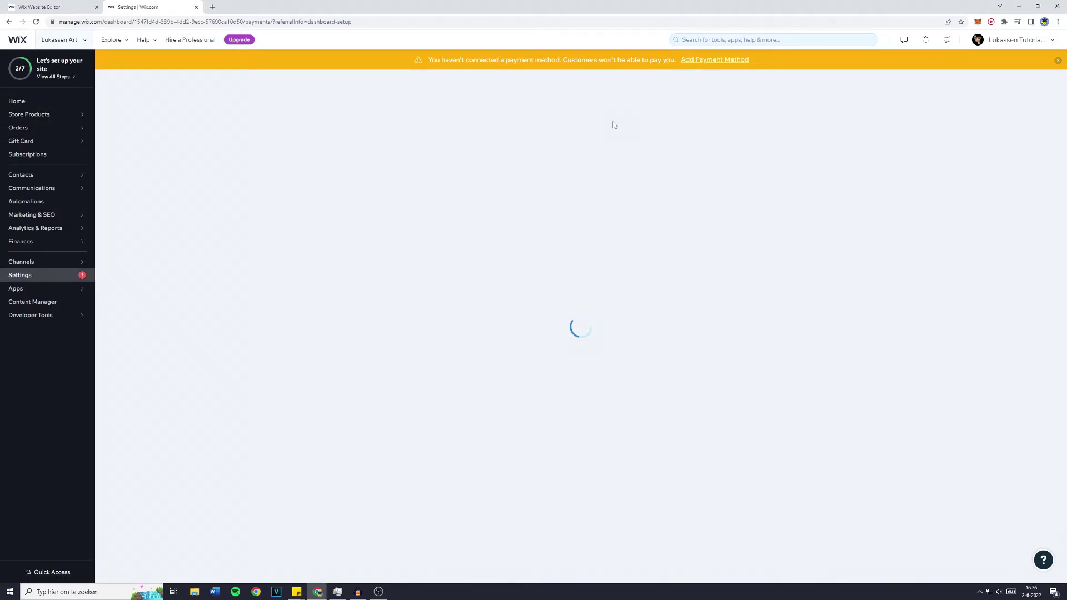
pyautogui.click(22, 276)
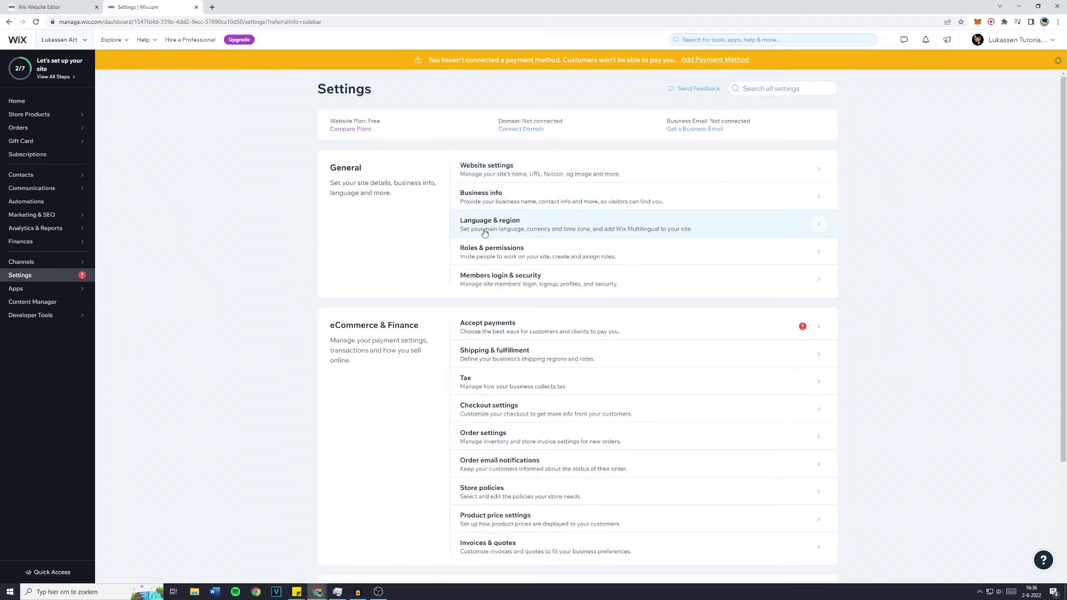
pyautogui.scroll(-2, 474, 333)
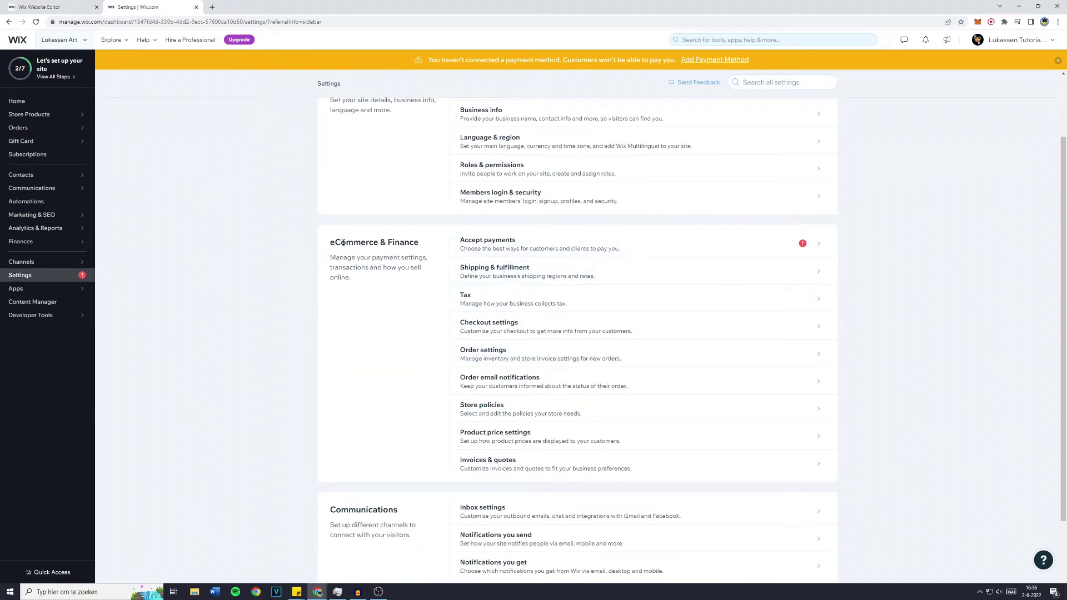
pyautogui.click(492, 245)
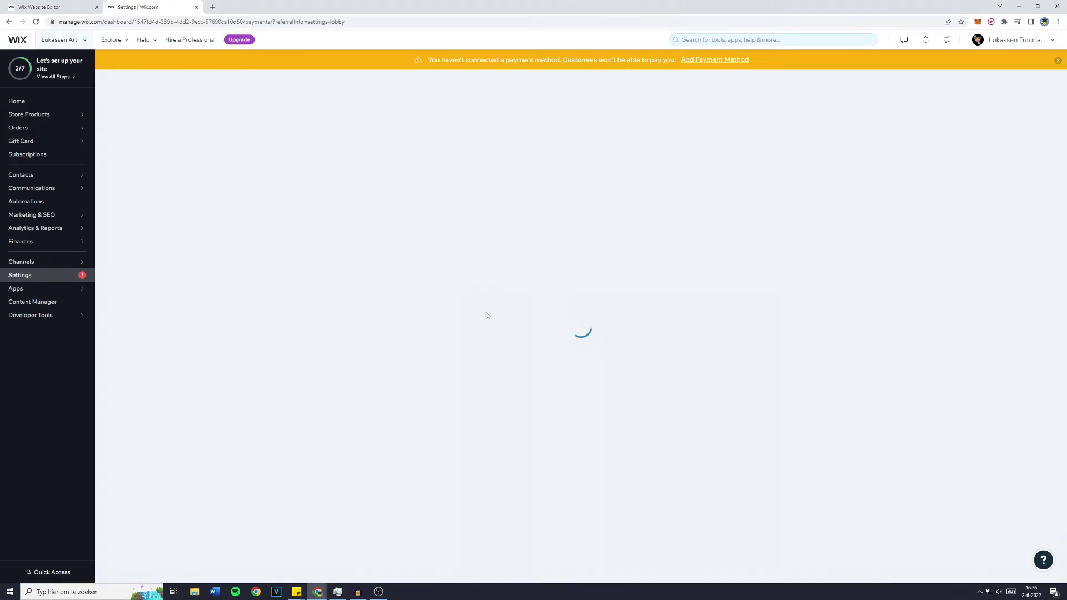
pyautogui.click(834, 114)
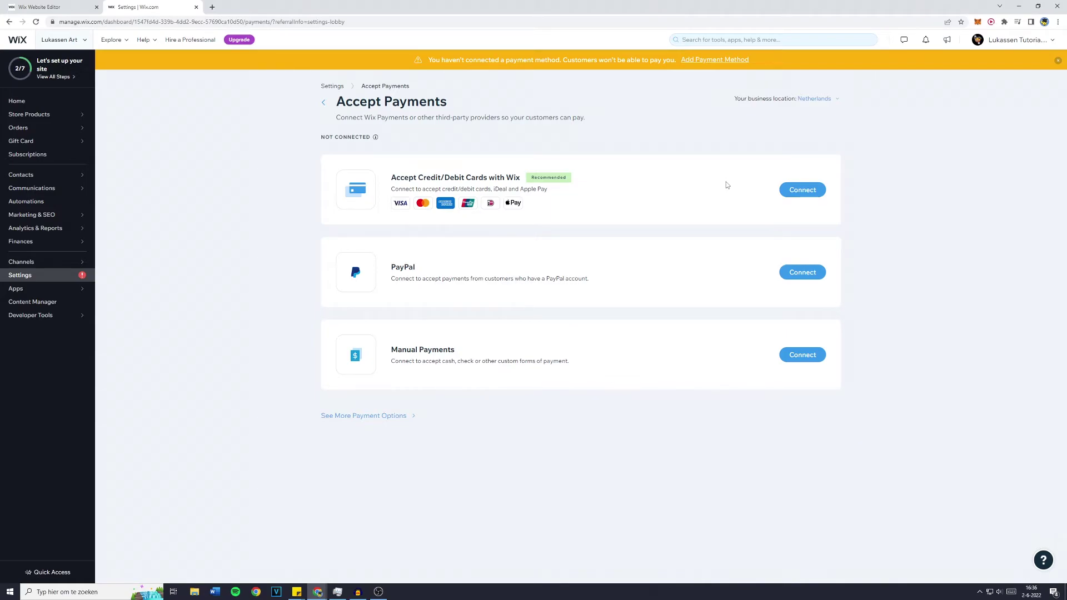
pyautogui.click(22, 100)
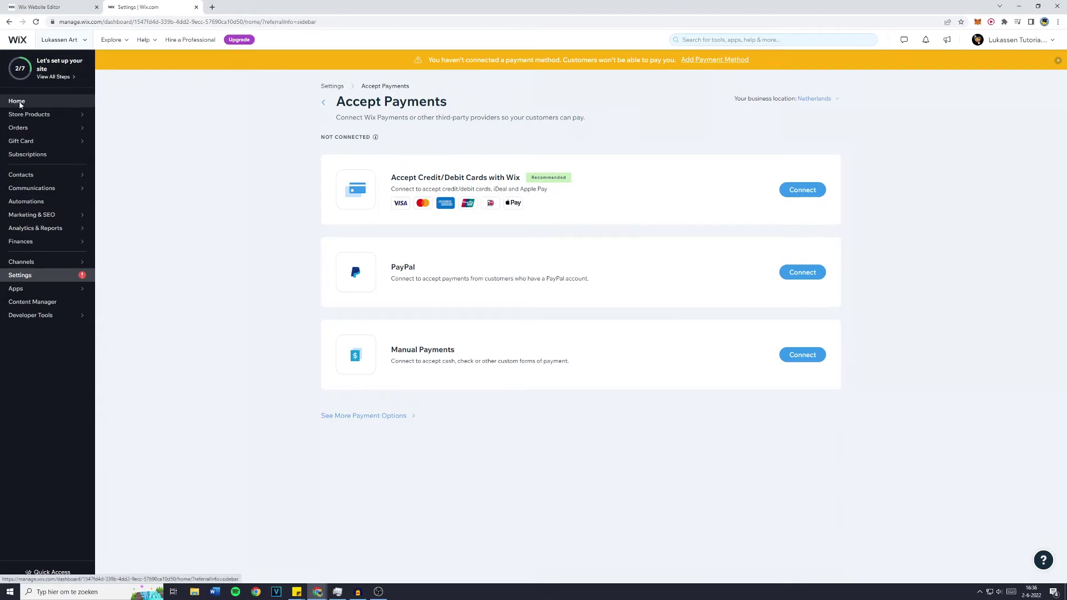
# Close the dashboard tab, switch to the Artists page, and select its first artist strip
pyautogui.hotkey('ctrl', 'w')
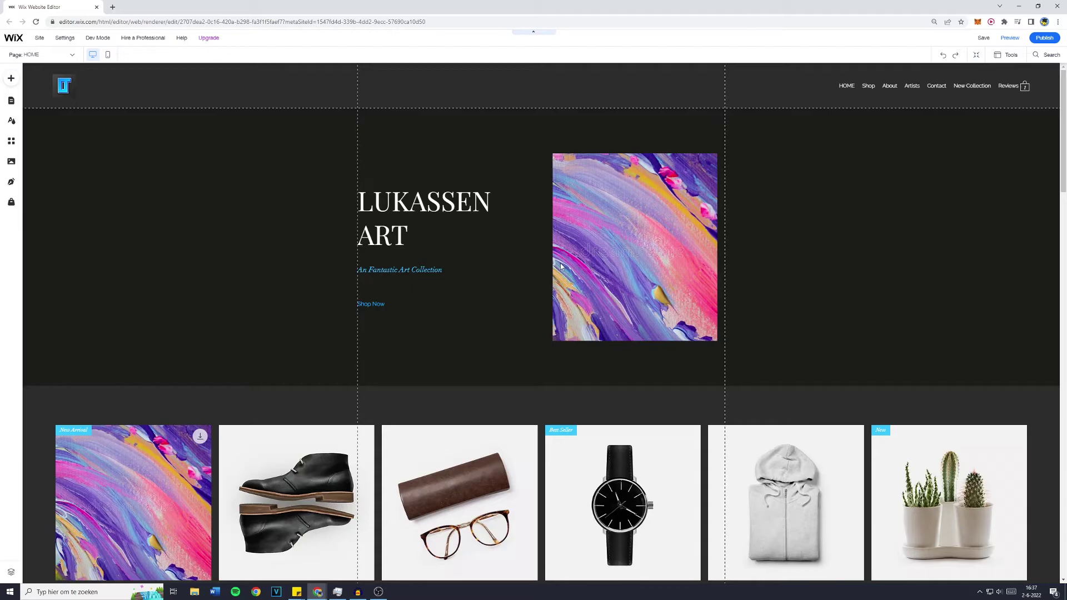
pyautogui.click(26, 54)
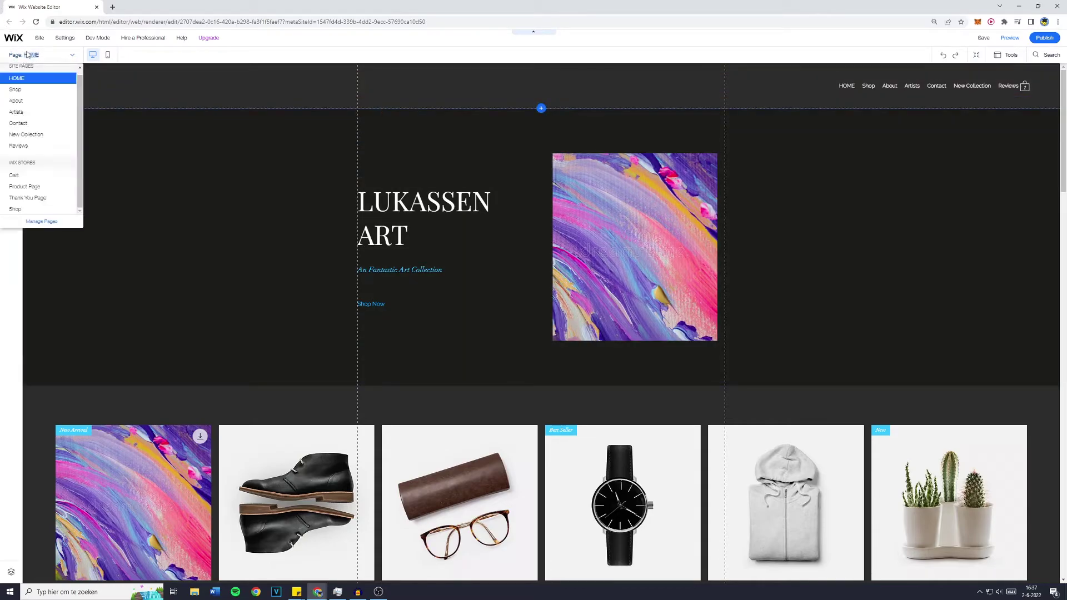
pyautogui.click(31, 111)
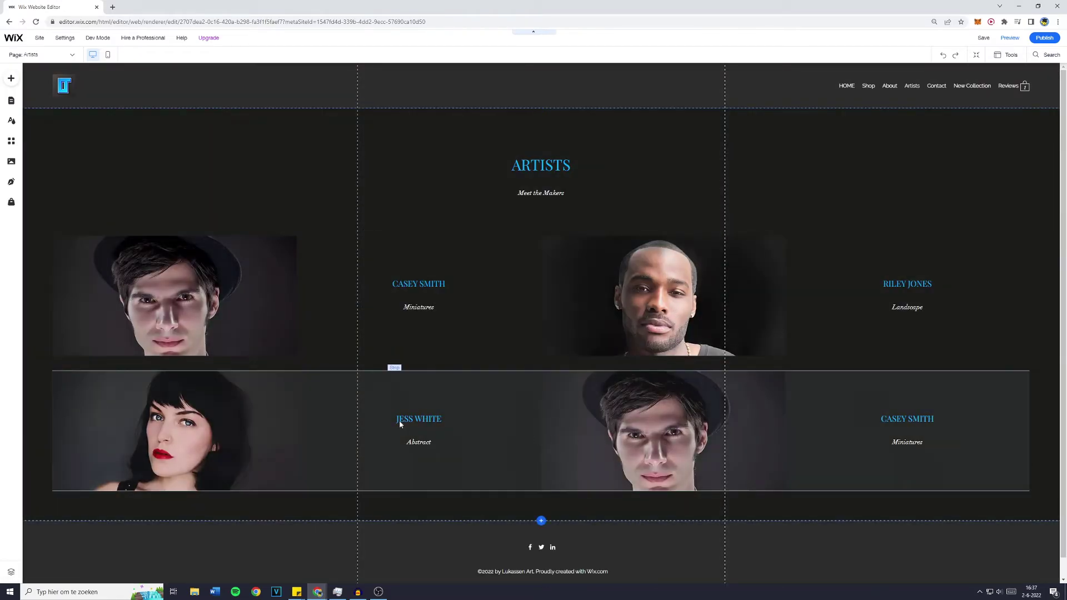
pyautogui.scroll(-1, 598, 283)
pyautogui.click(598, 283)
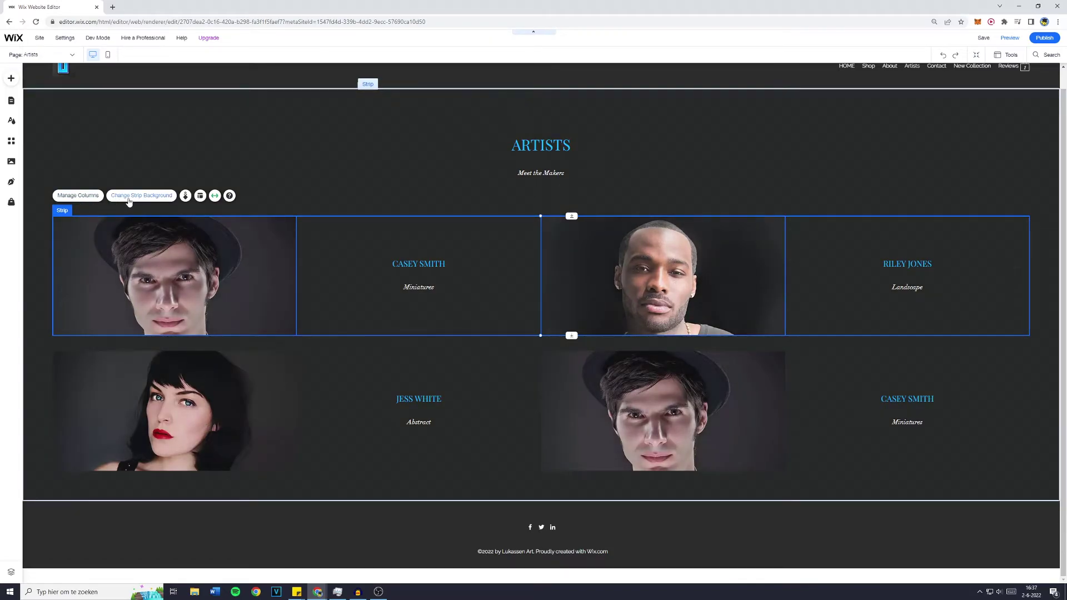
pyautogui.click(129, 199)
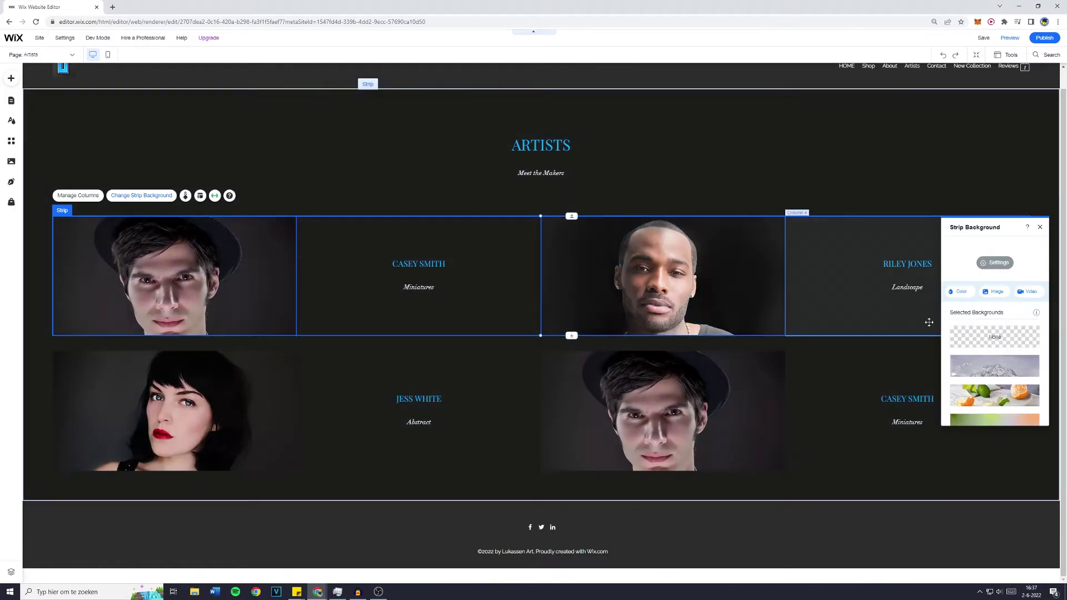
# After previewing the Snowy Mountain video, give the first artist row a light-blue colour background
pyautogui.moveTo(987, 366)
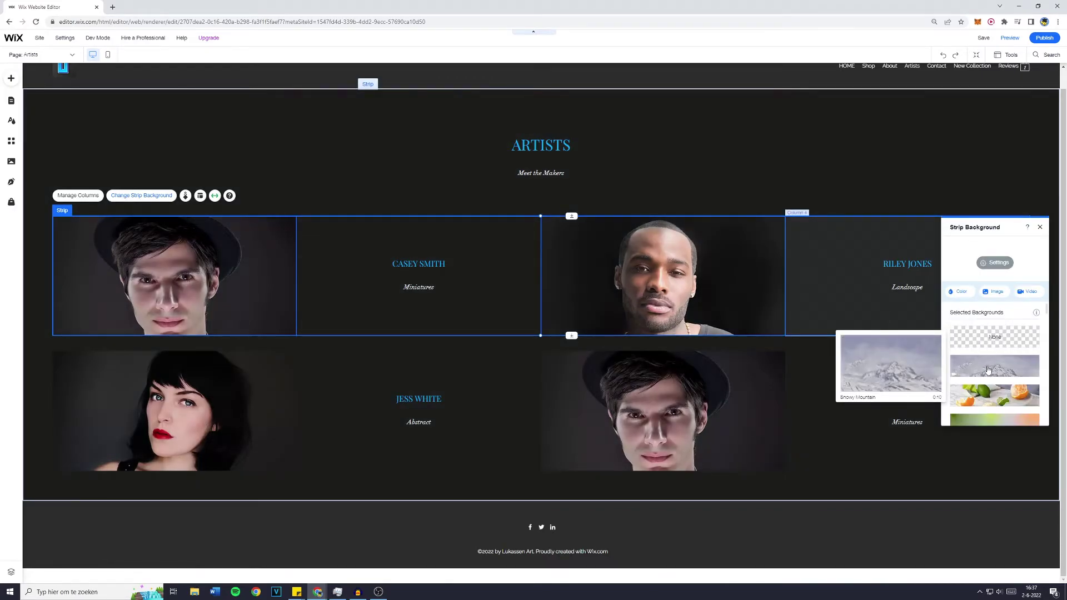
pyautogui.click(988, 368)
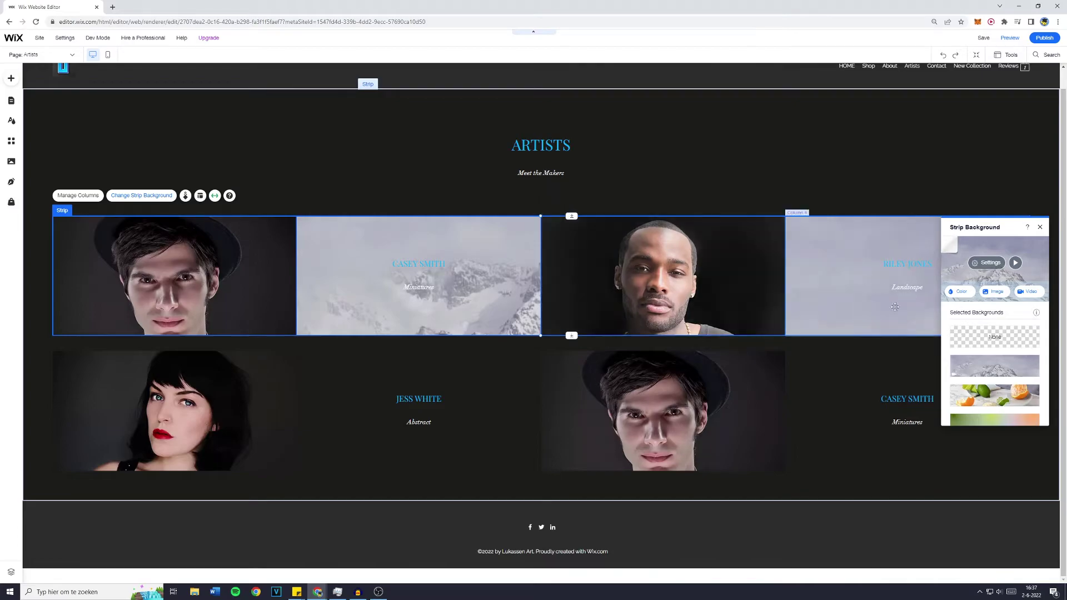
pyautogui.click(956, 293)
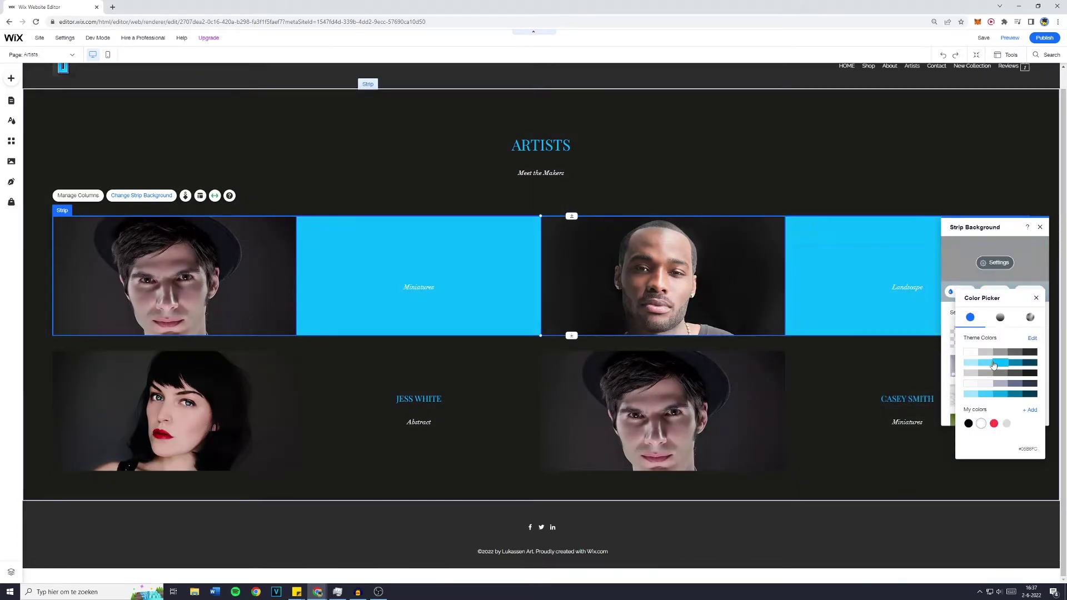
pyautogui.click(975, 364)
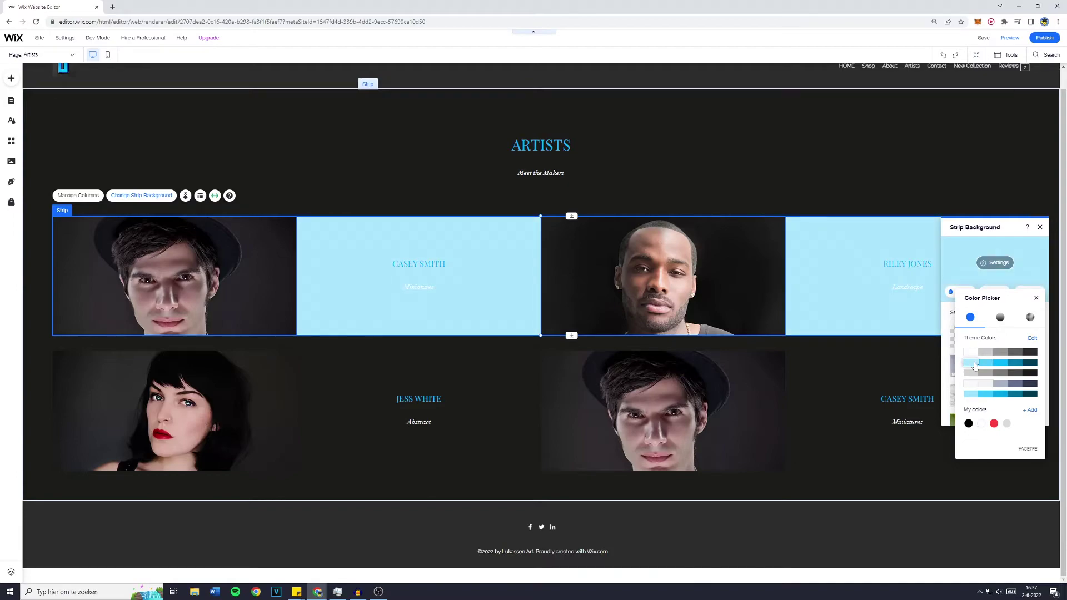
pyautogui.click(375, 404)
pyautogui.click(361, 398)
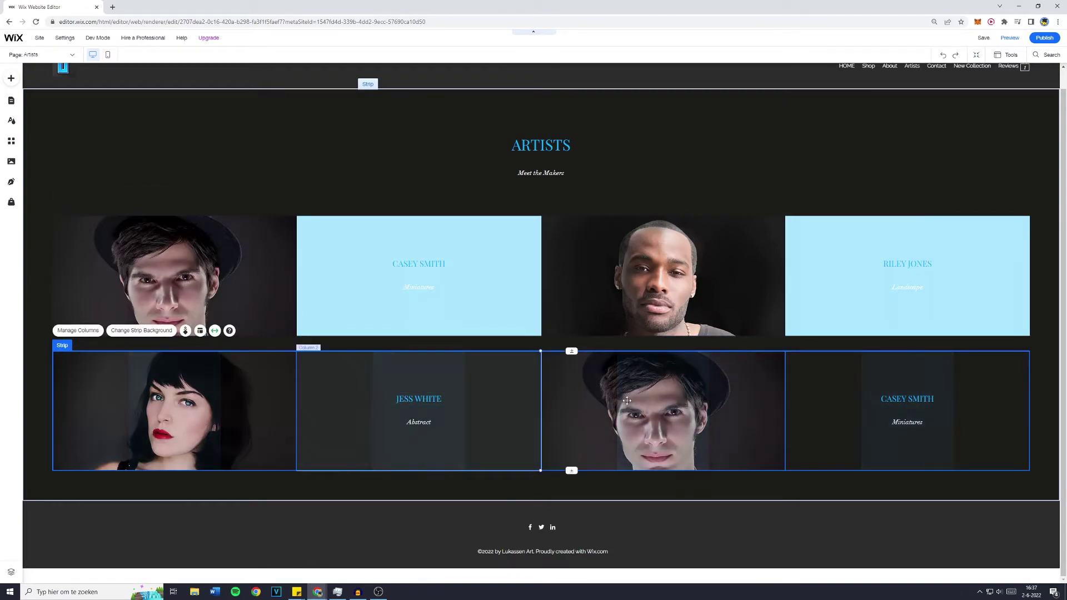
# Apply the light-blue #ACE7FE colour swatch to the second artist row's strip background
pyautogui.click(127, 331)
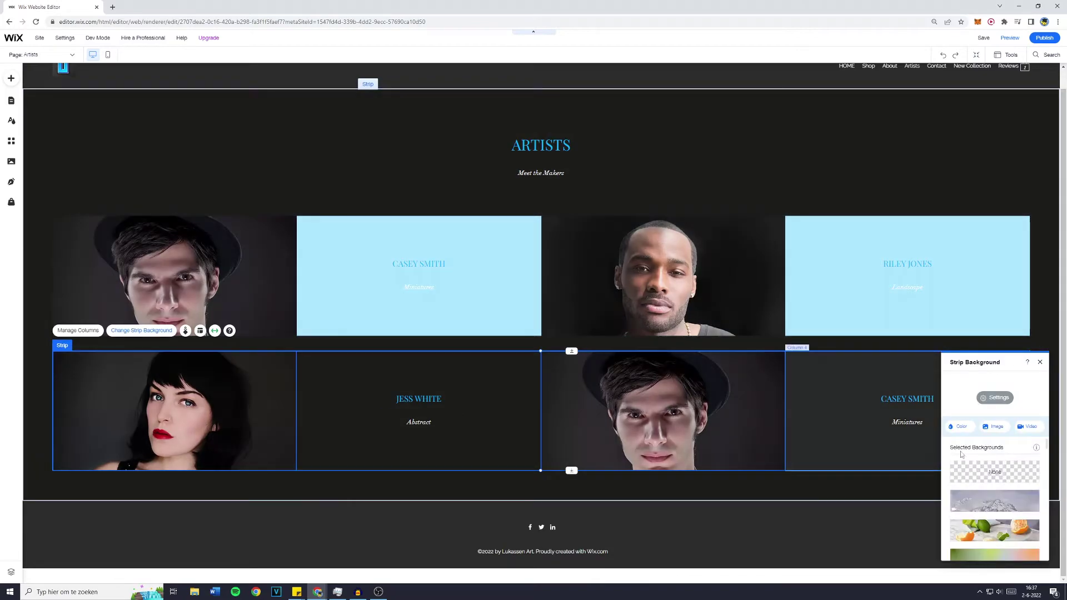
pyautogui.click(961, 426)
pyautogui.click(983, 487)
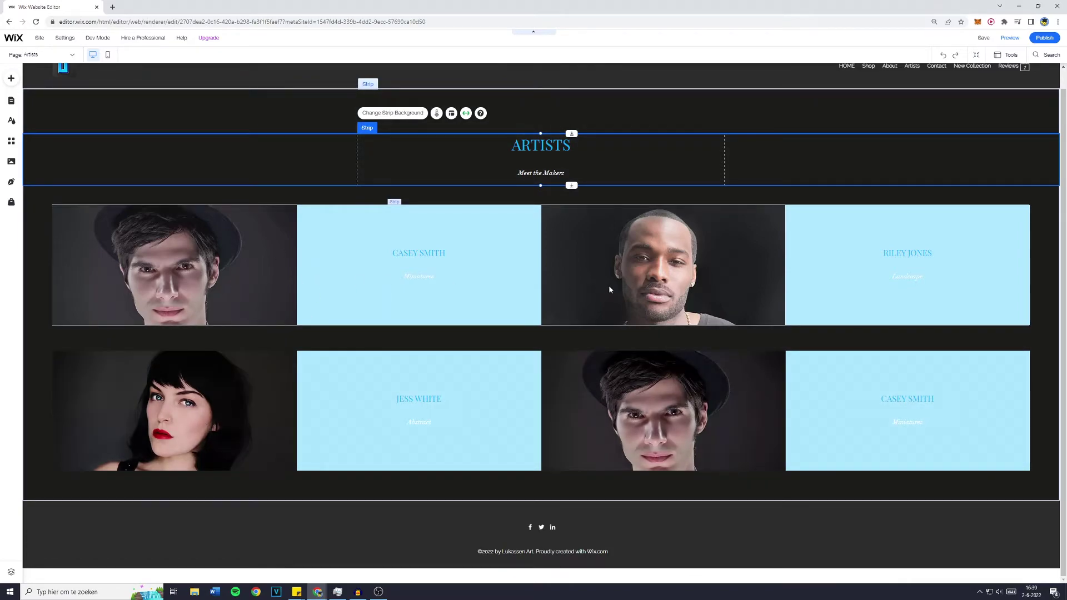
pyautogui.click(579, 286)
pyautogui.click(581, 286)
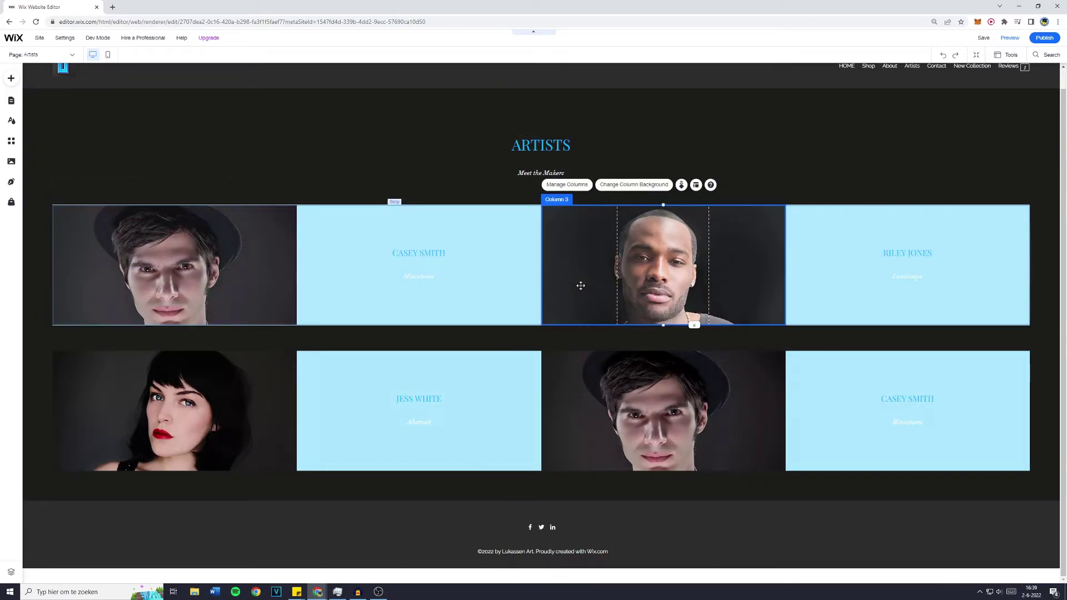
pyautogui.click(629, 187)
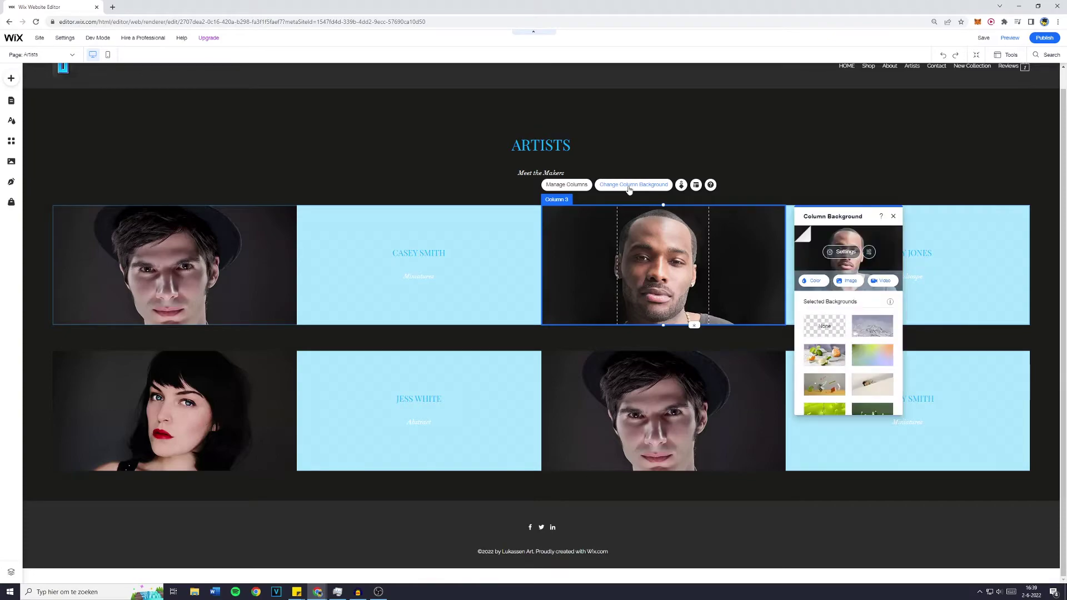
pyautogui.click(837, 253)
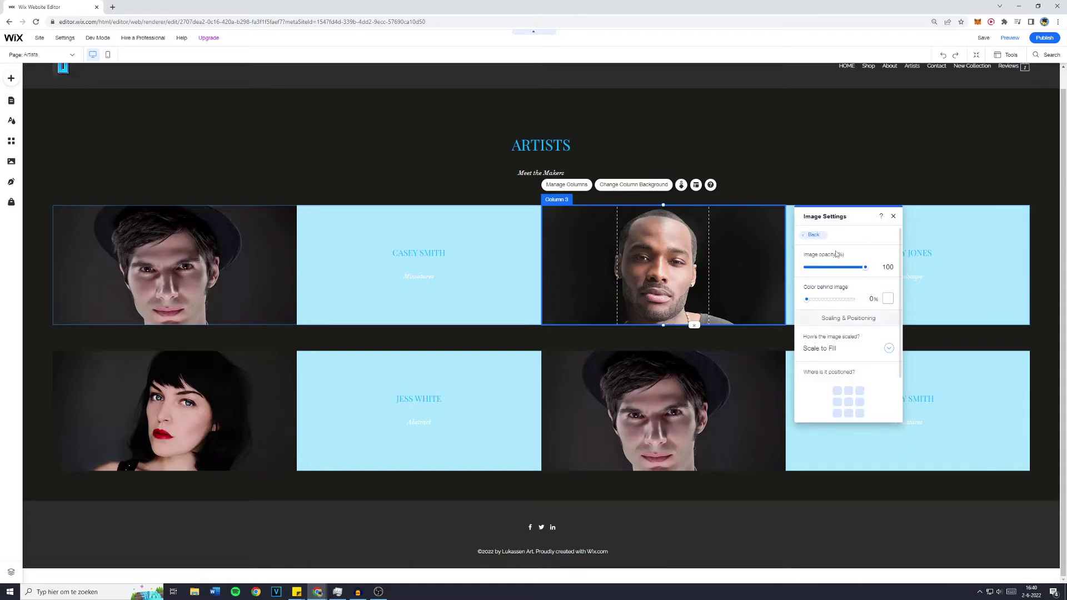
pyautogui.scroll(-1, 825, 323)
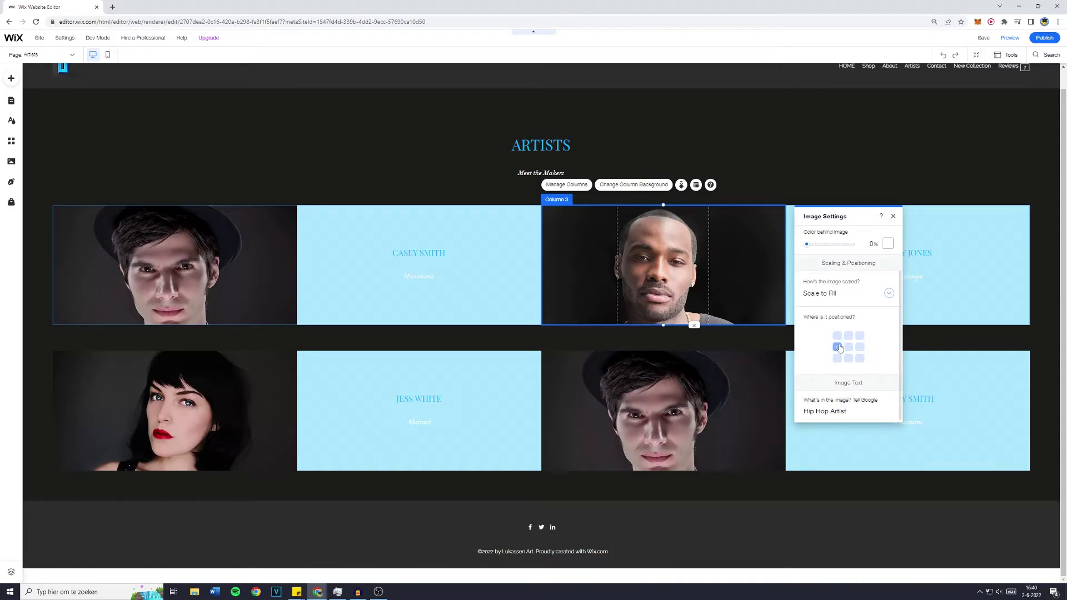
pyautogui.scroll(1, 828, 406)
pyautogui.scroll(-1, 831, 397)
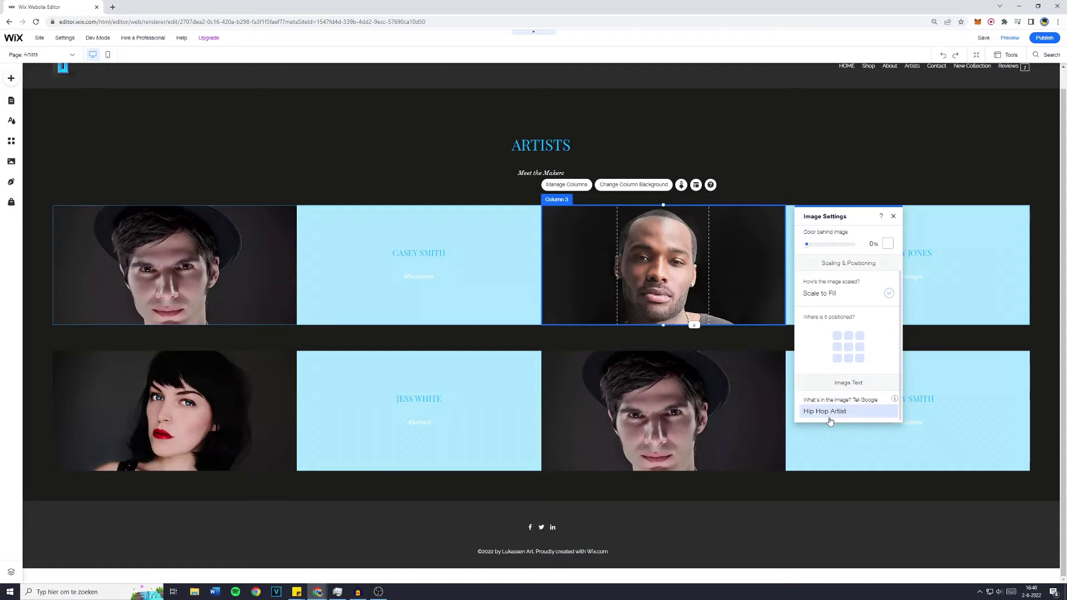
pyautogui.scroll(1, 837, 388)
pyautogui.click(813, 235)
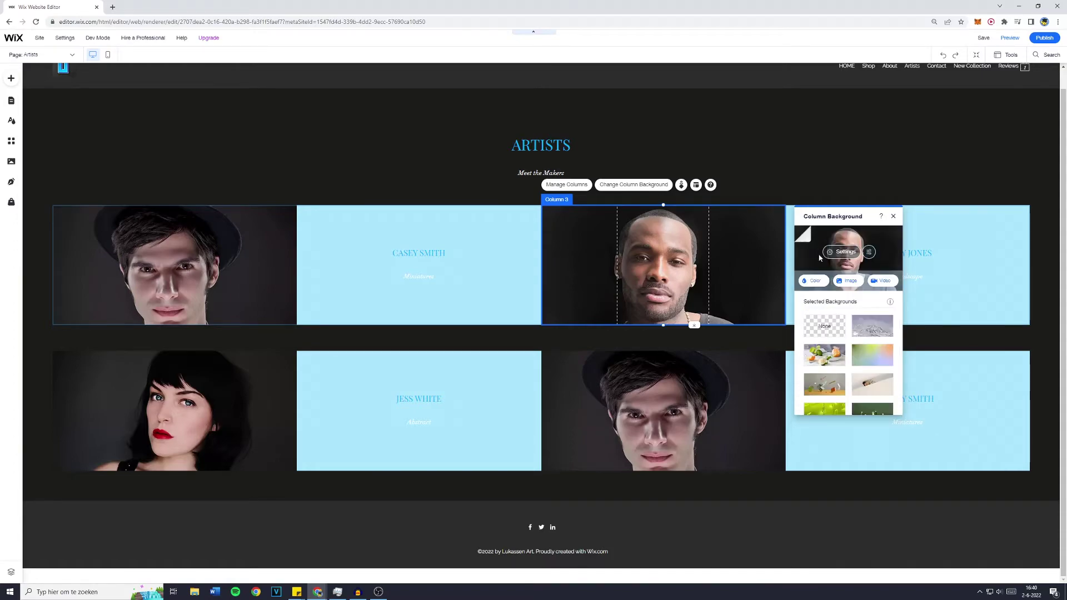
pyautogui.click(850, 281)
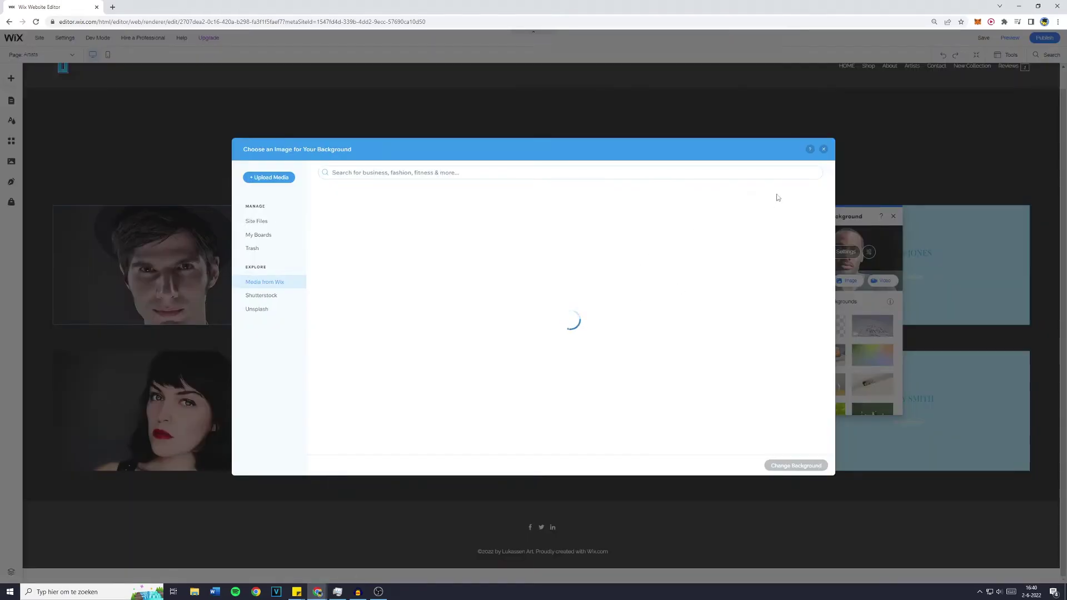
pyautogui.click(819, 151)
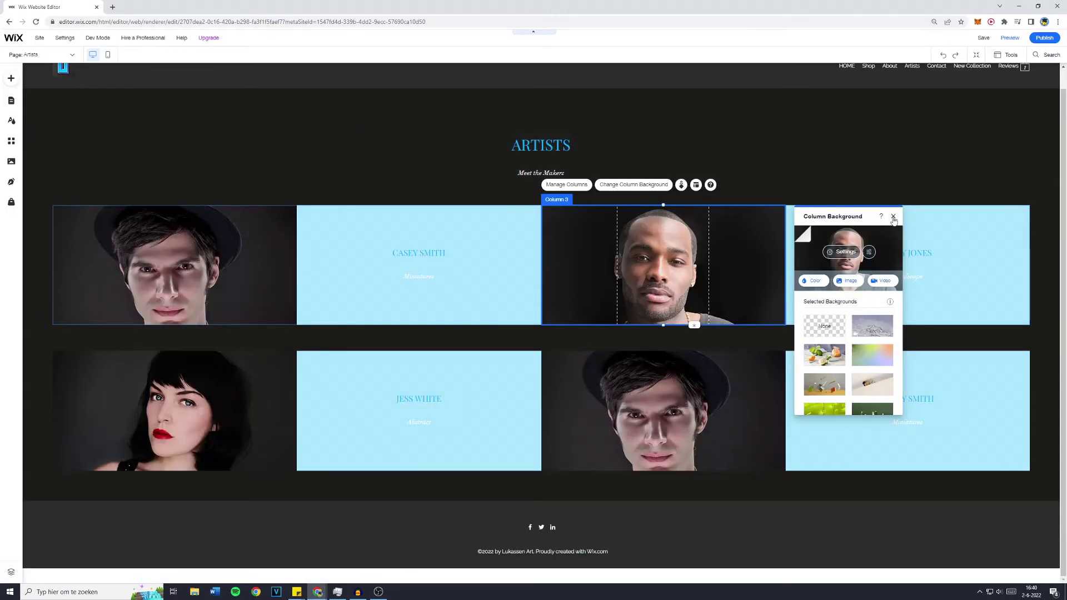
pyautogui.click(894, 217)
pyautogui.rightClick(893, 218)
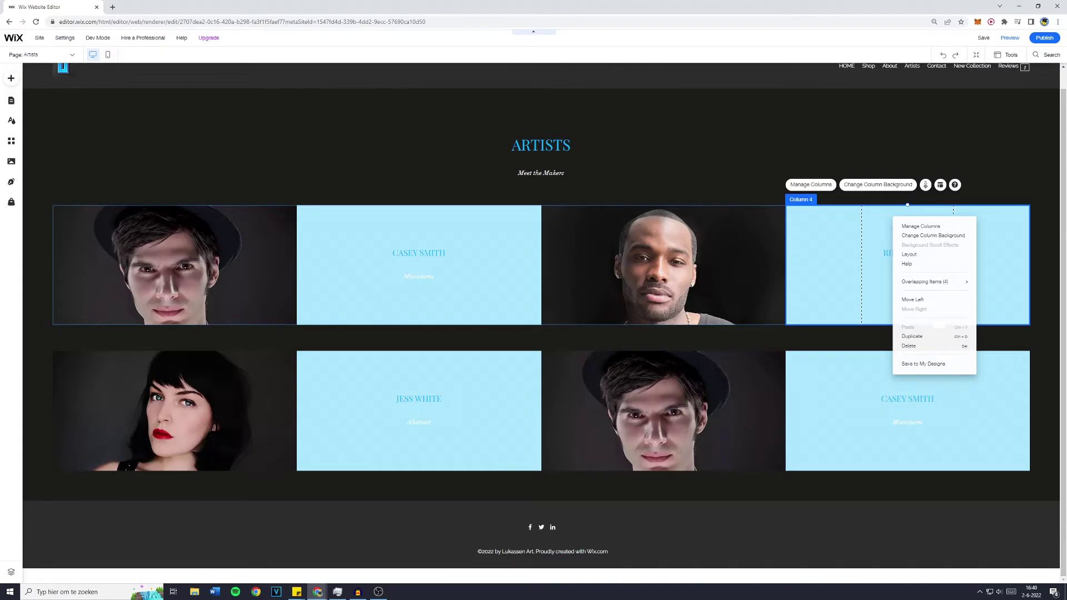
pyautogui.click(459, 171)
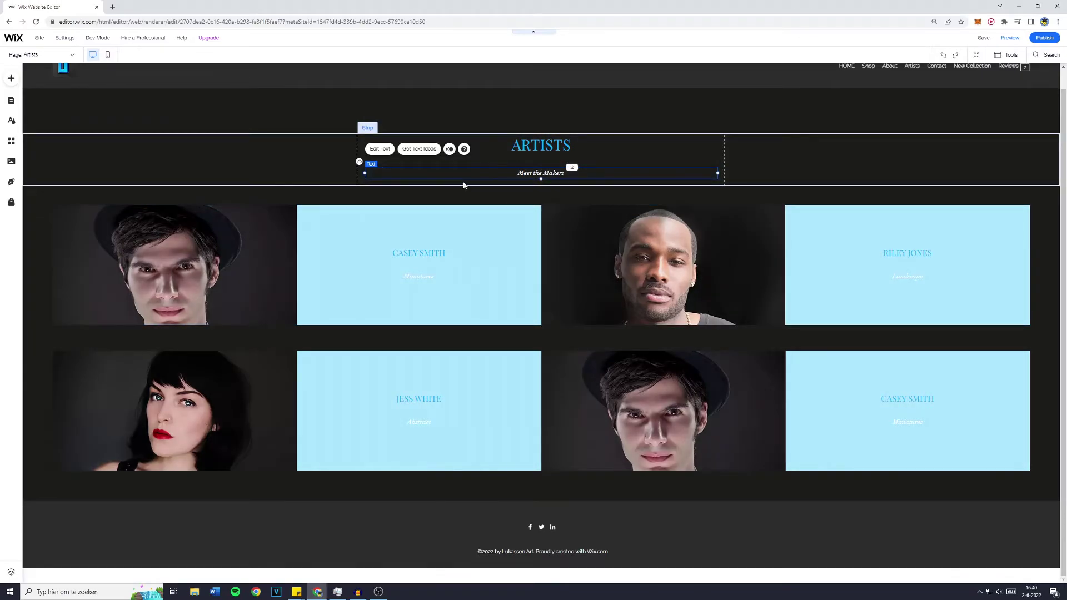
# Raise the ARTISTS heading's font size to 47
pyautogui.scroll(1, 496, 171)
pyautogui.click(496, 167)
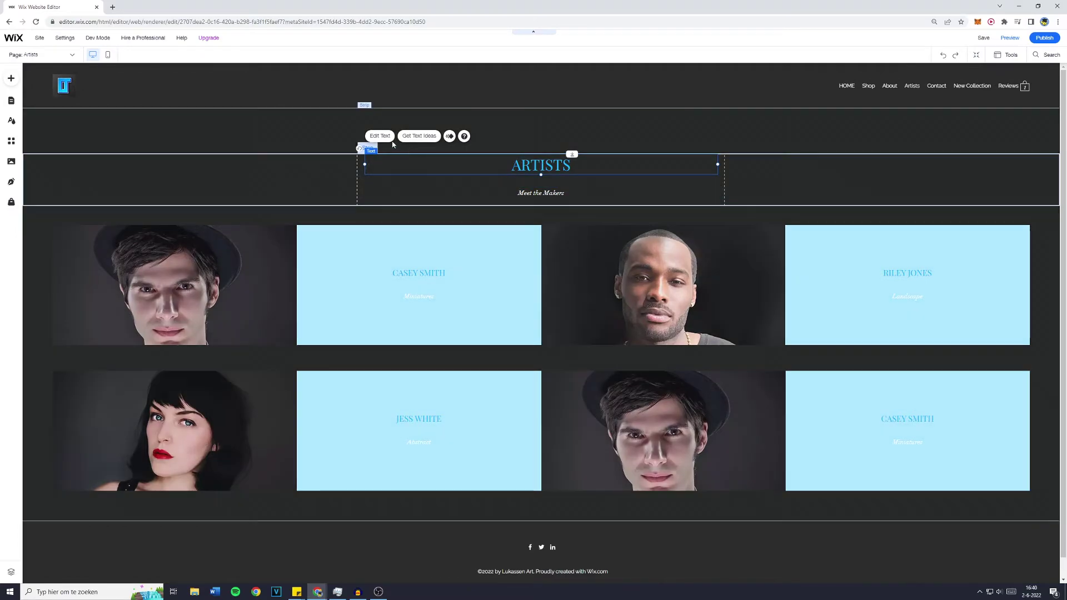
pyautogui.doubleClick(479, 165)
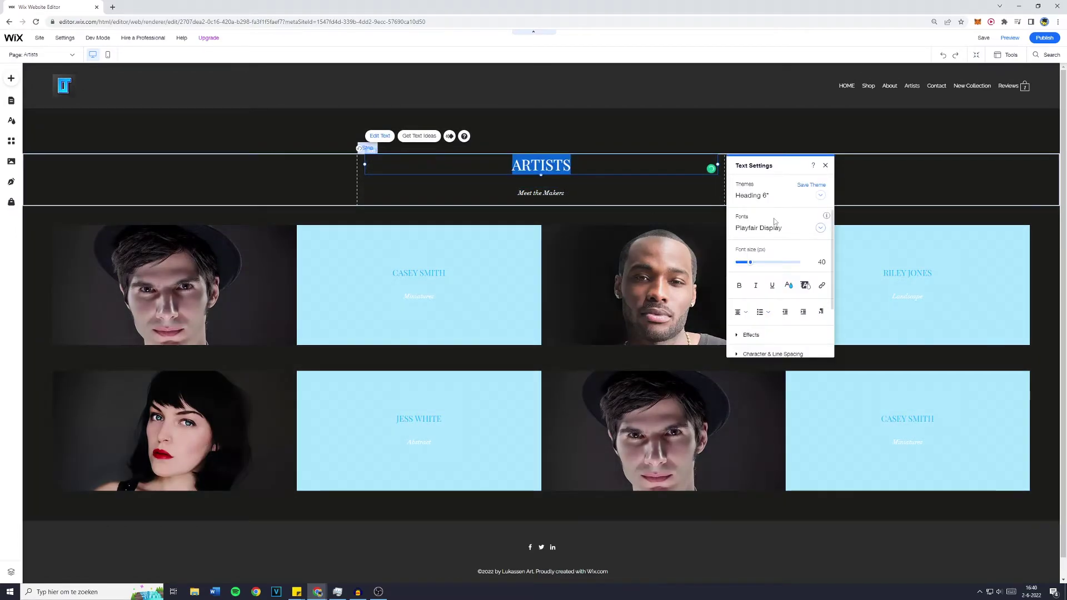
pyautogui.click(820, 262)
pyautogui.press('Up')
pyautogui.press('Up')
pyautogui.press('Up')
pyautogui.press('Up')
pyautogui.press('Up')
pyautogui.press('Up')
pyautogui.press('Up')
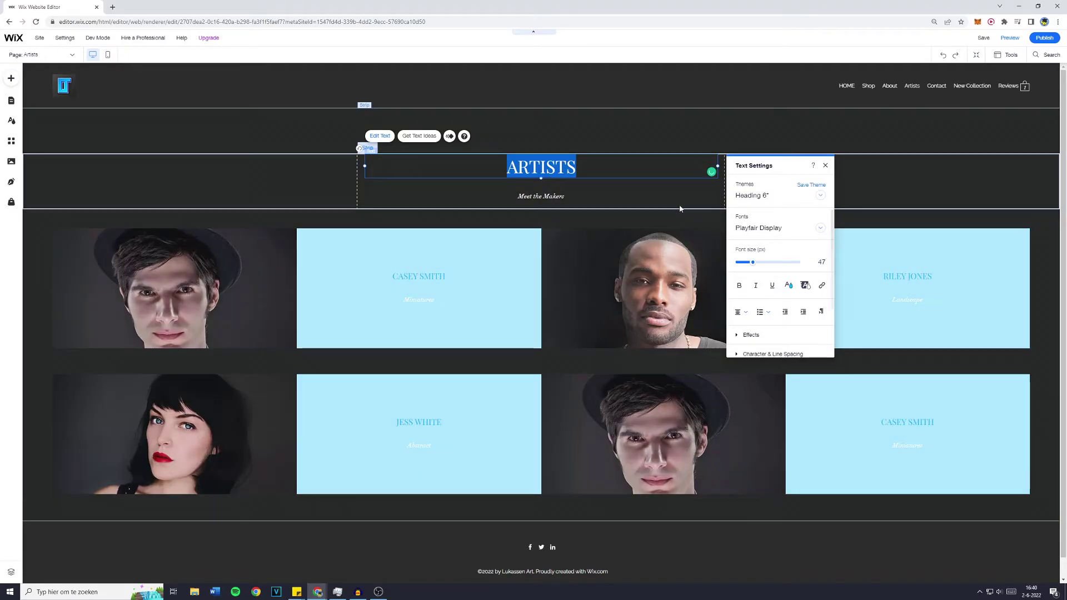
pyautogui.click(863, 174)
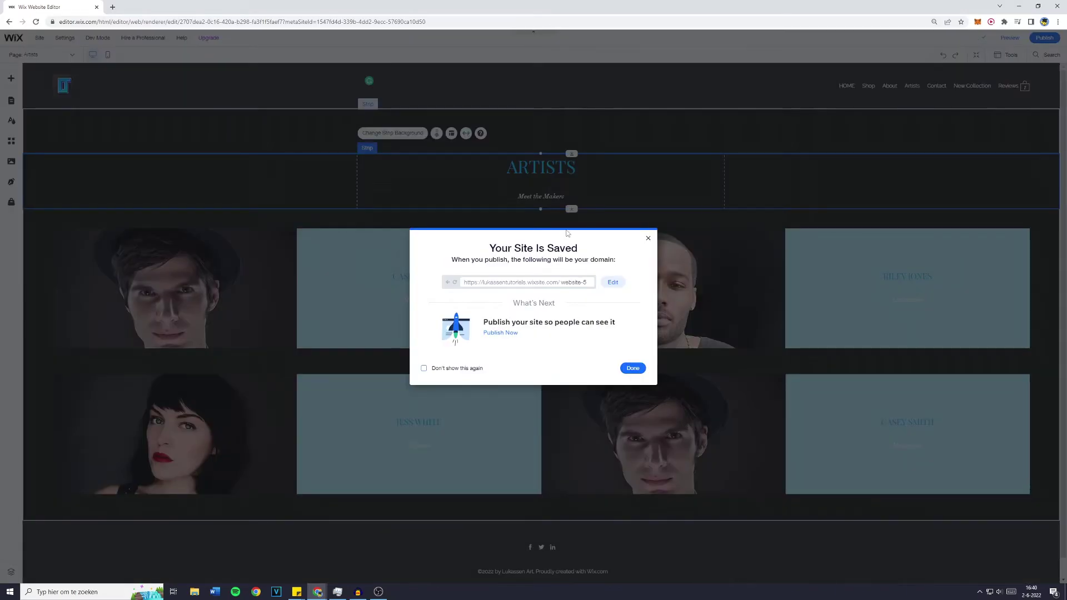
# Dismiss the site saved confirmation and reselect the ARTISTS heading
pyautogui.click(648, 238)
pyautogui.click(539, 168)
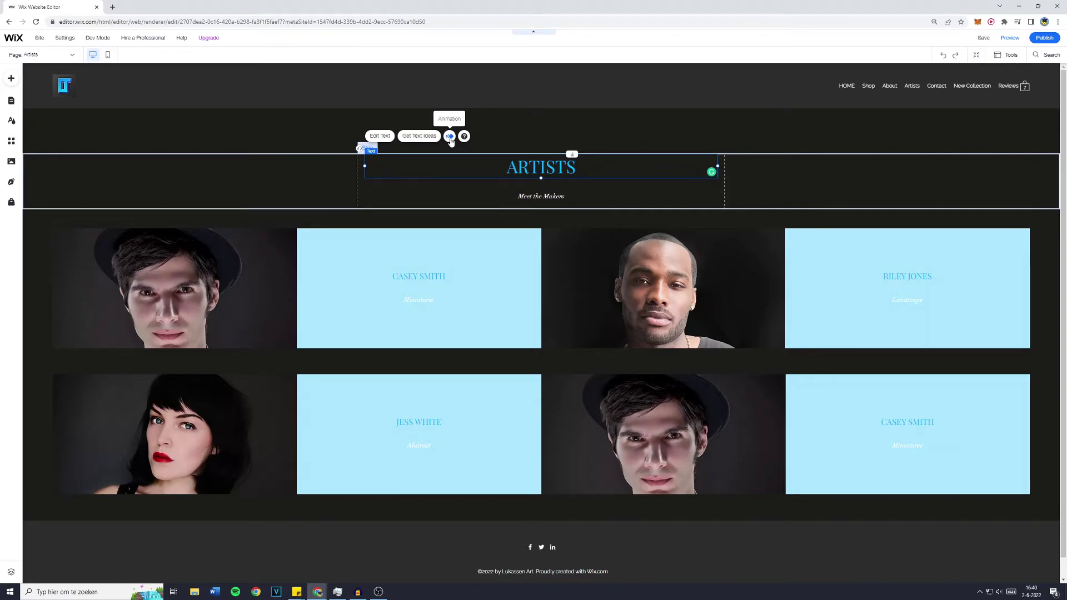
pyautogui.click(451, 137)
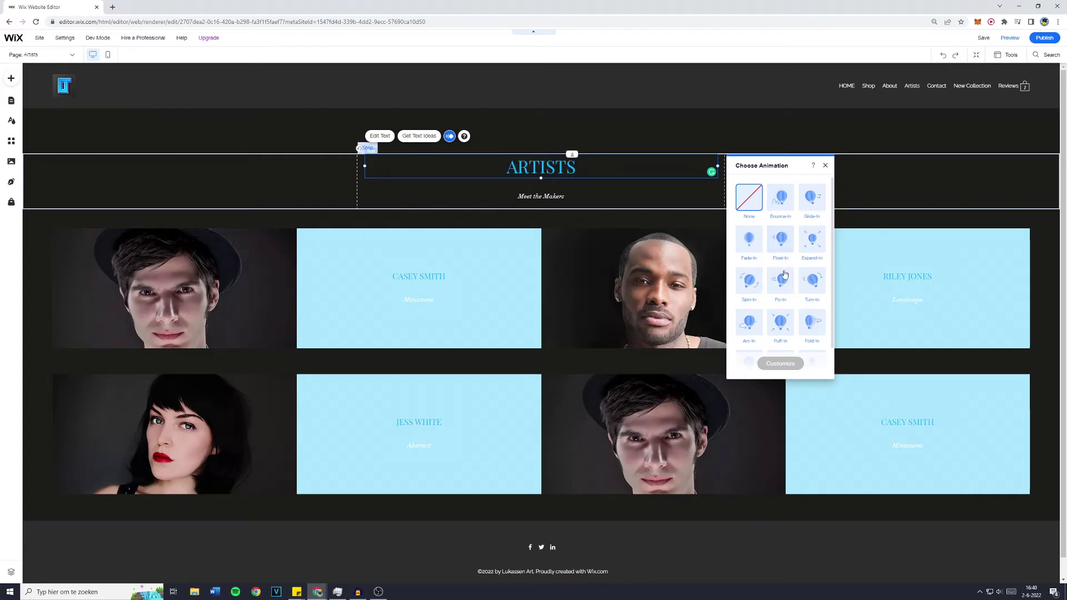
# Give the ARTISTS heading a Slide-In: 0.7 s delay, 1.6 s duration, Medium power, first time only
pyautogui.scroll(-1, 780, 284)
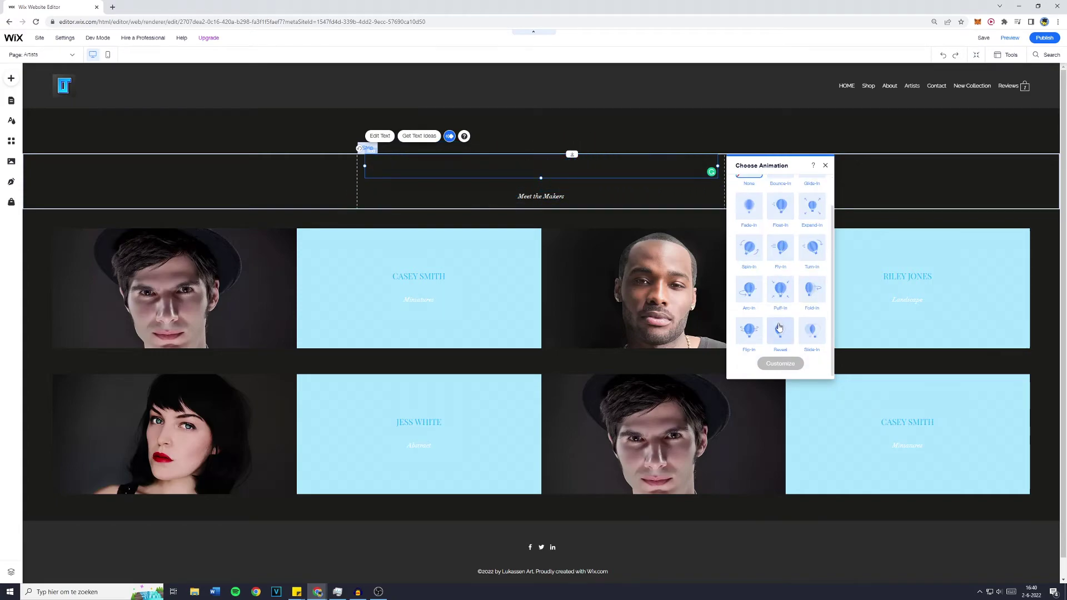
pyautogui.click(810, 334)
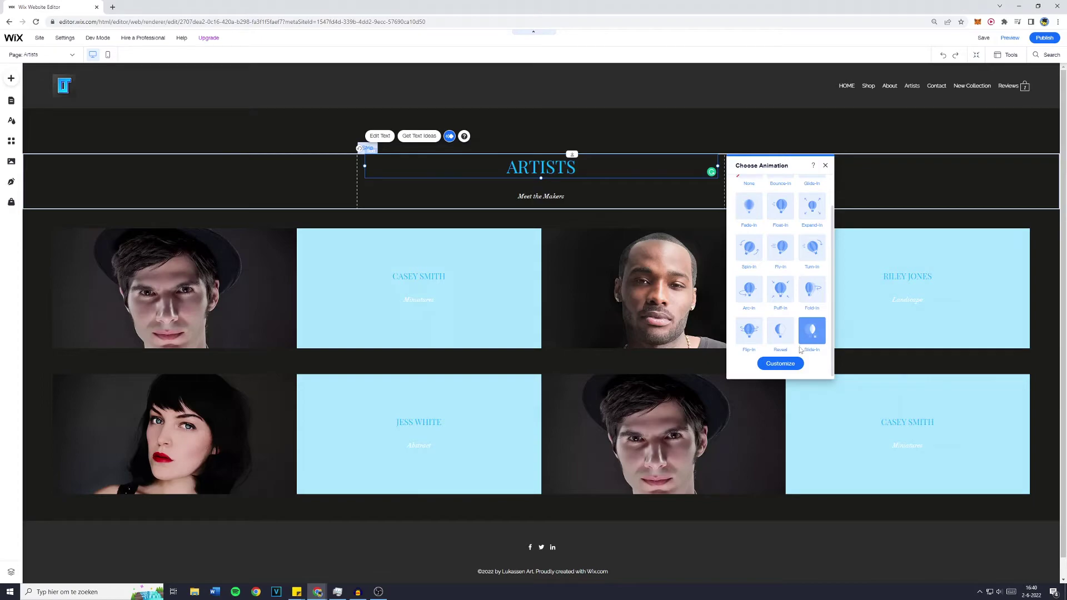
pyautogui.click(784, 364)
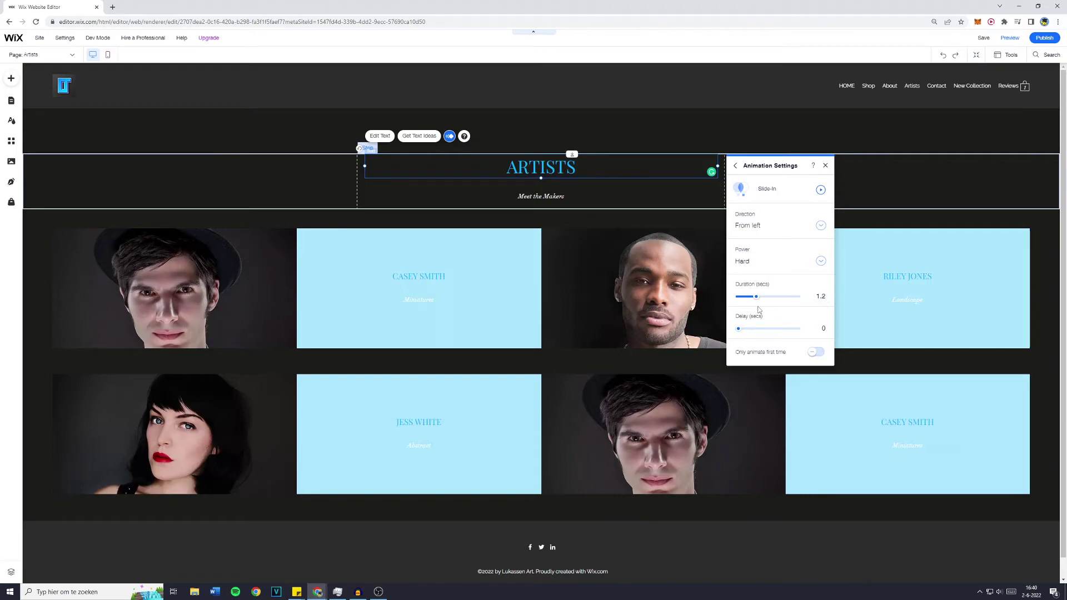
pyautogui.moveTo(738, 329); pyautogui.dragTo(747, 332)
pyautogui.moveTo(746, 332); pyautogui.dragTo(761, 299)
pyautogui.rightClick(743, 329)
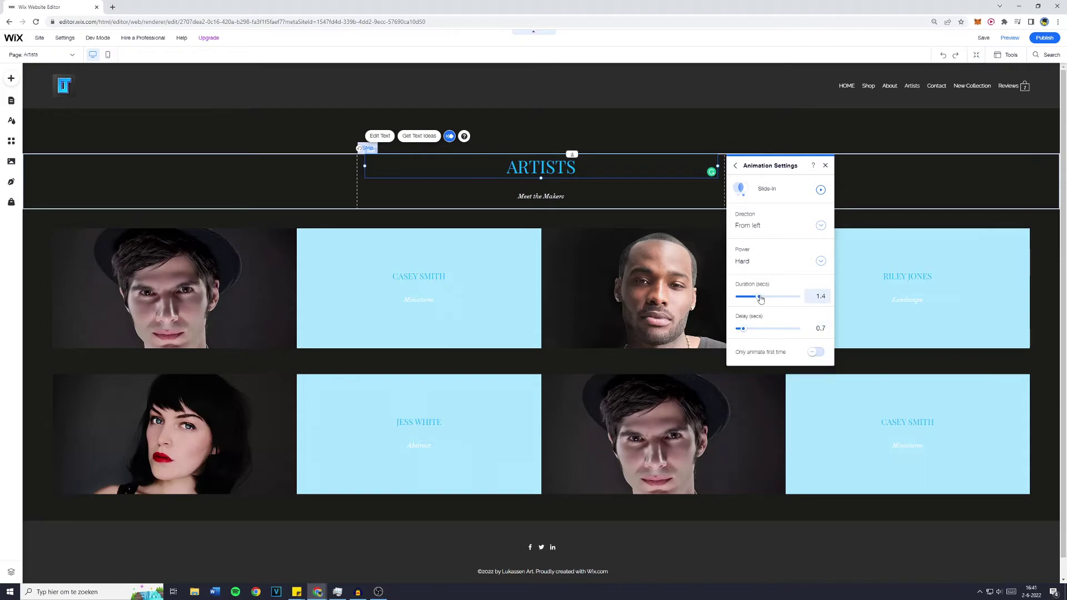
pyautogui.click(765, 268)
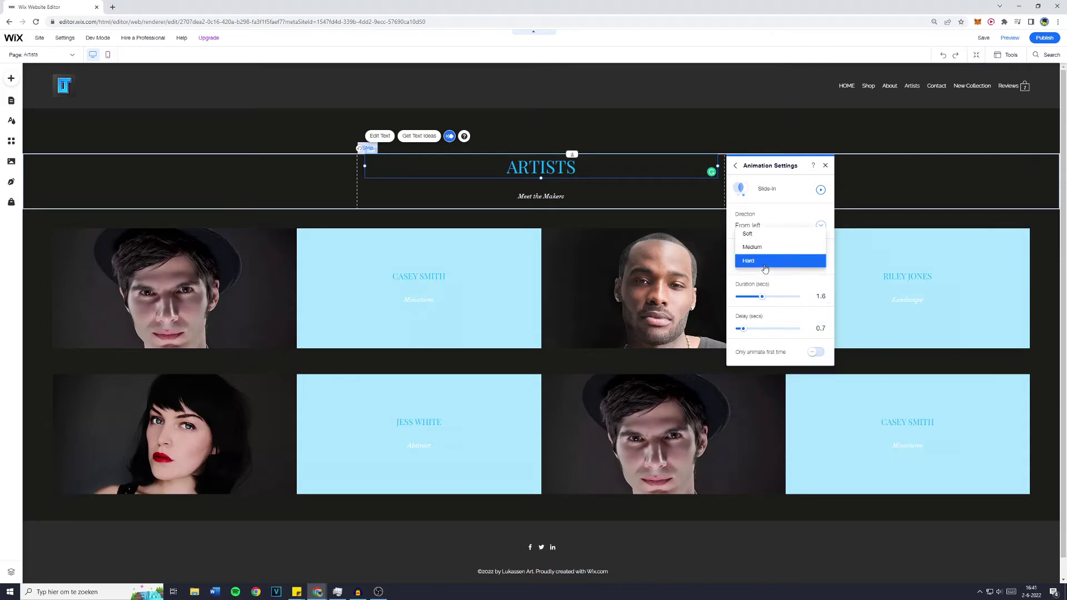
pyautogui.click(767, 248)
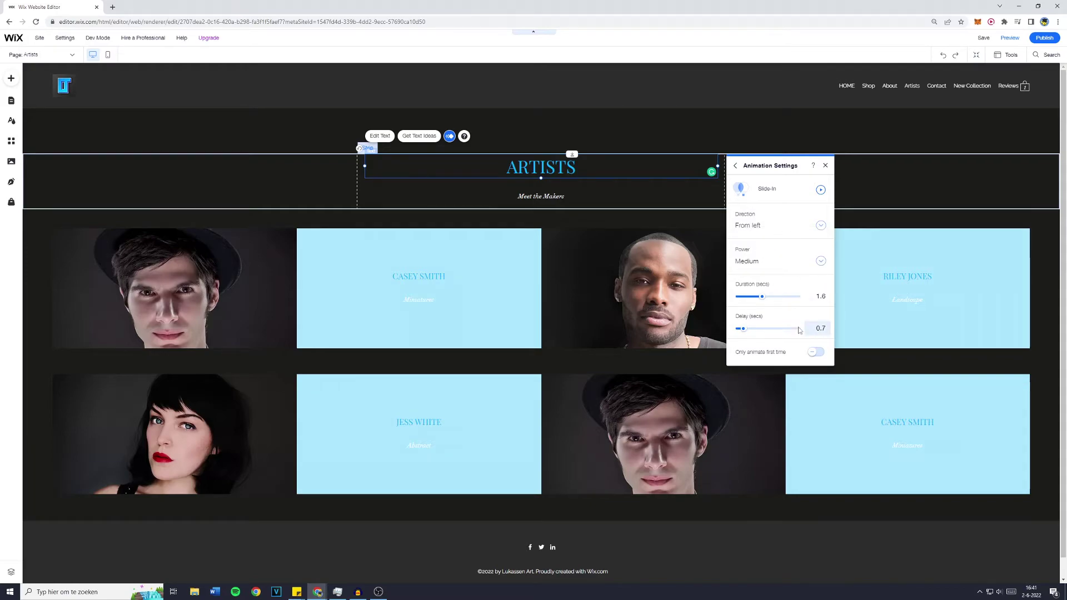
pyautogui.click(816, 352)
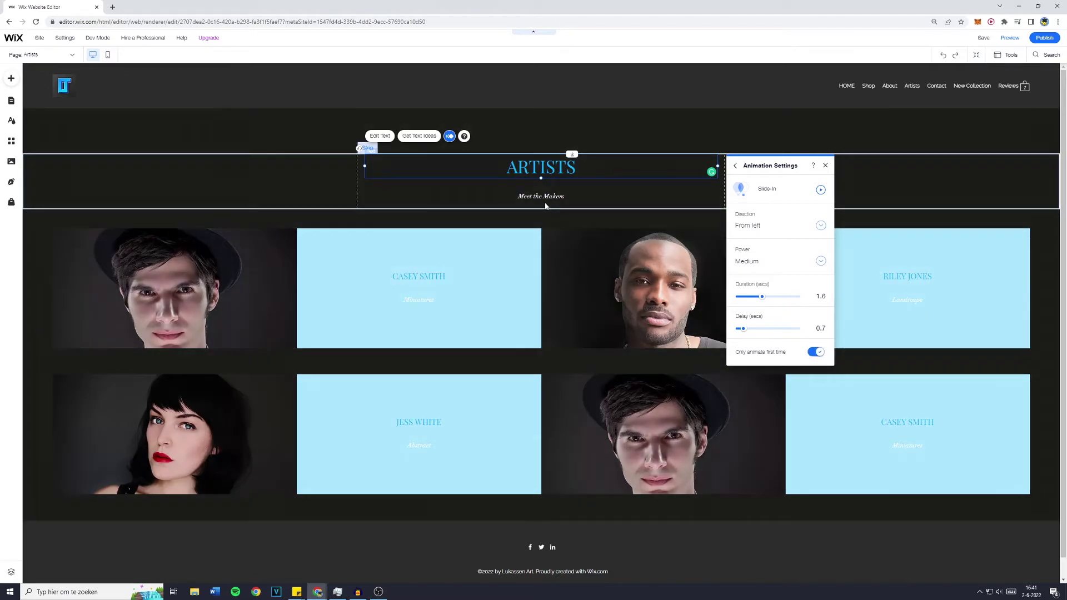
pyautogui.click(501, 197)
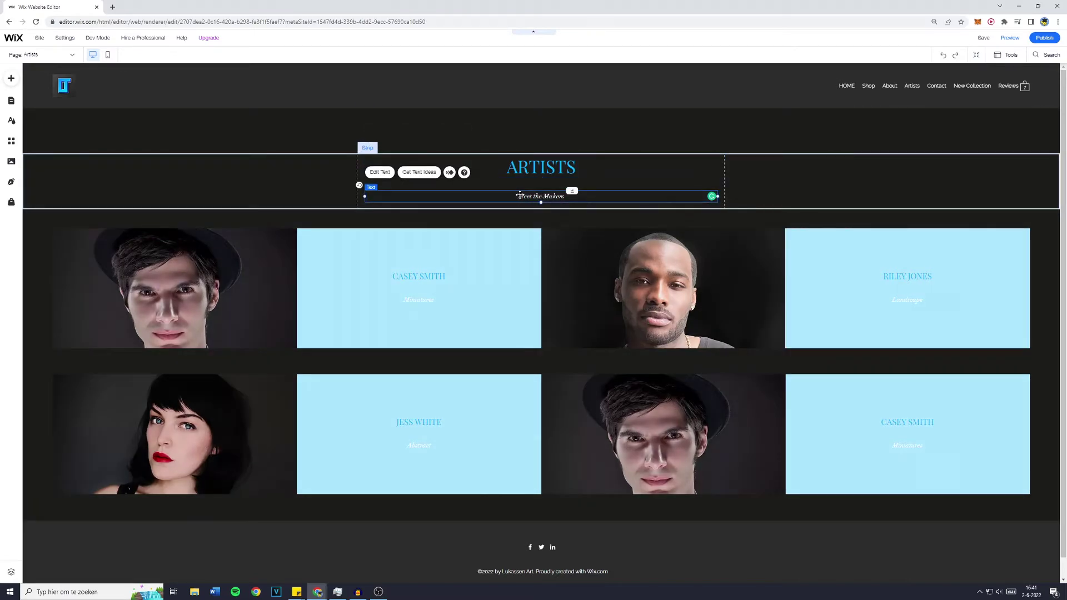
# Give the Meet the Makers subtitle a first-time-only Slide-In with 2.1 s delay, then save
pyautogui.click(450, 173)
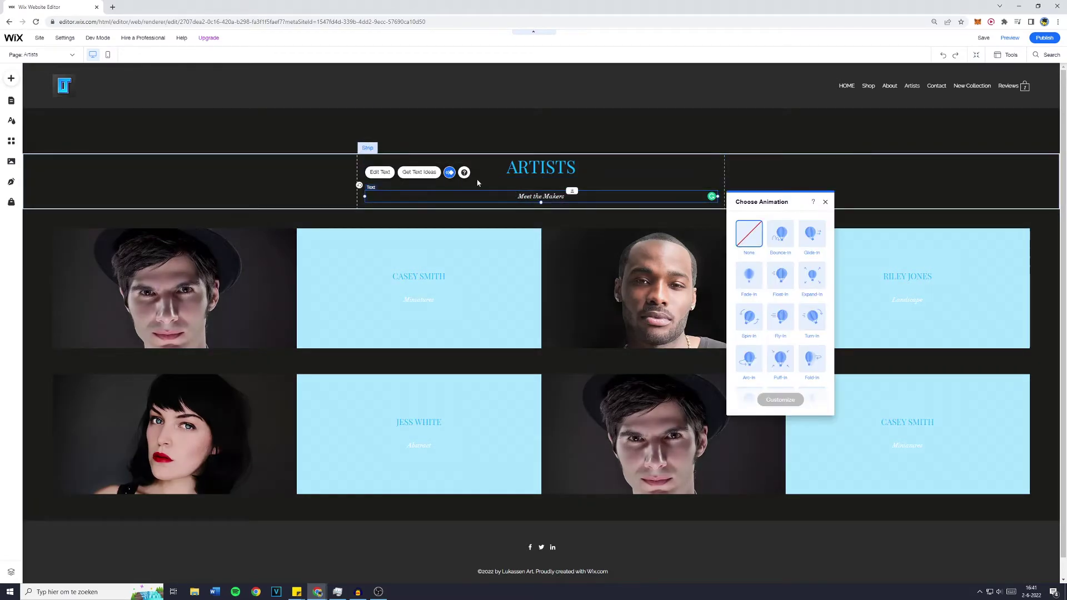
pyautogui.scroll(-1, 786, 357)
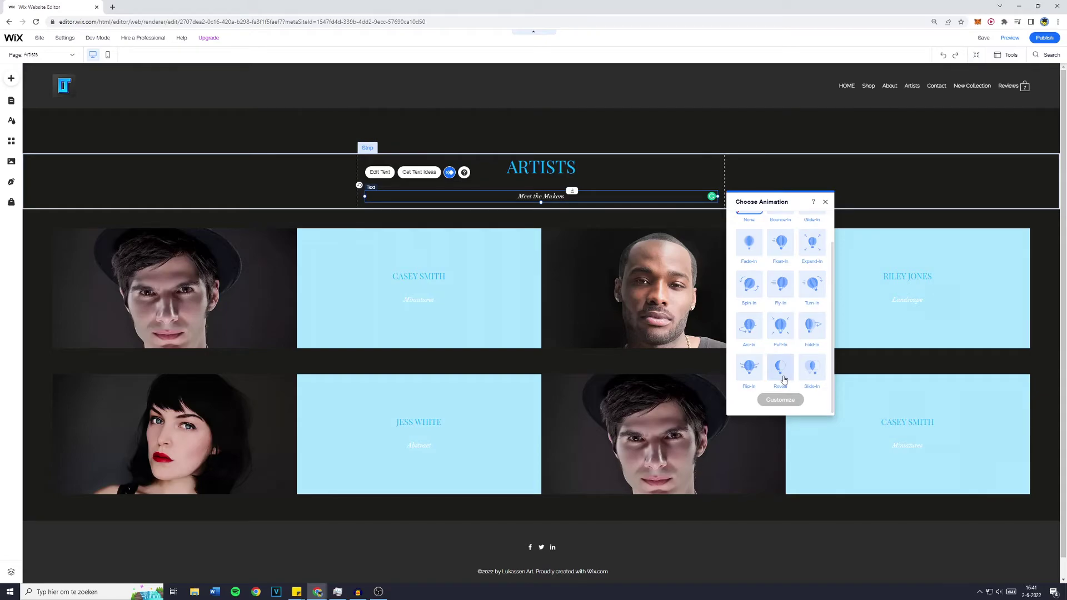
pyautogui.click(812, 367)
pyautogui.click(781, 399)
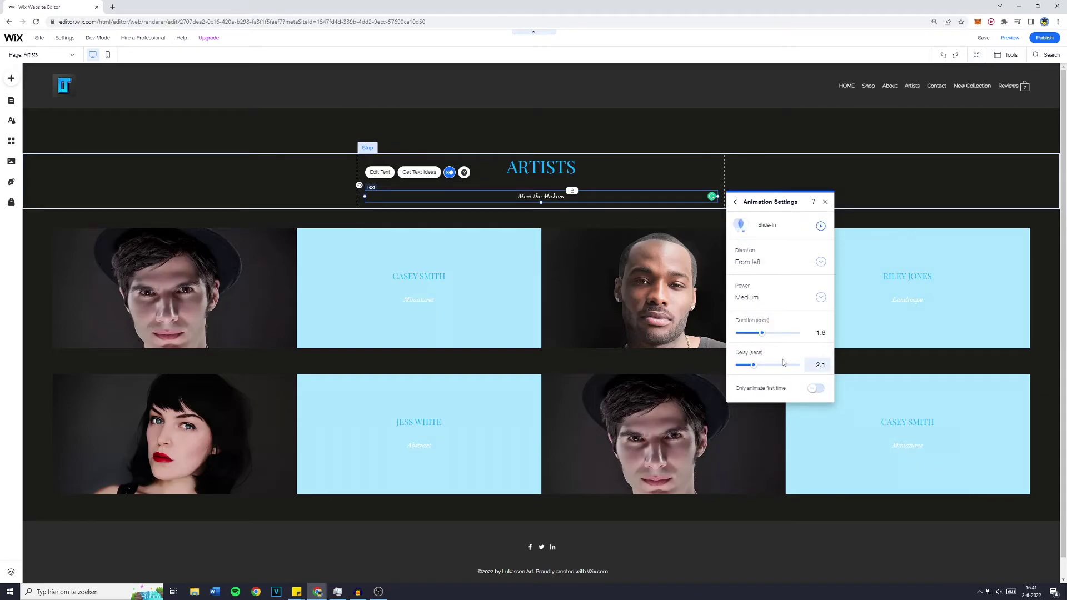
pyautogui.click(817, 388)
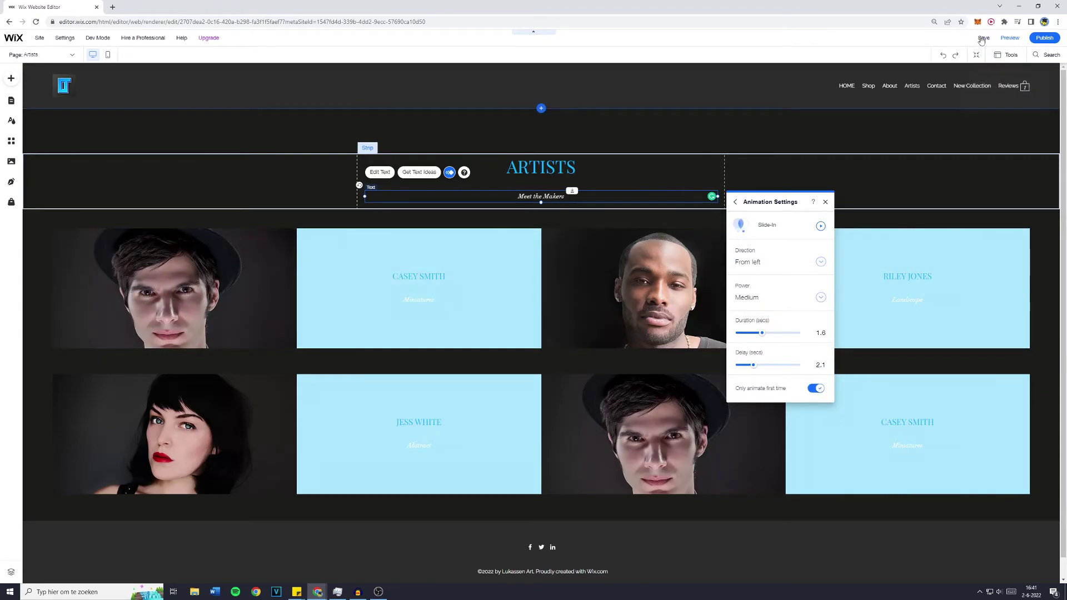
pyautogui.click(1009, 39)
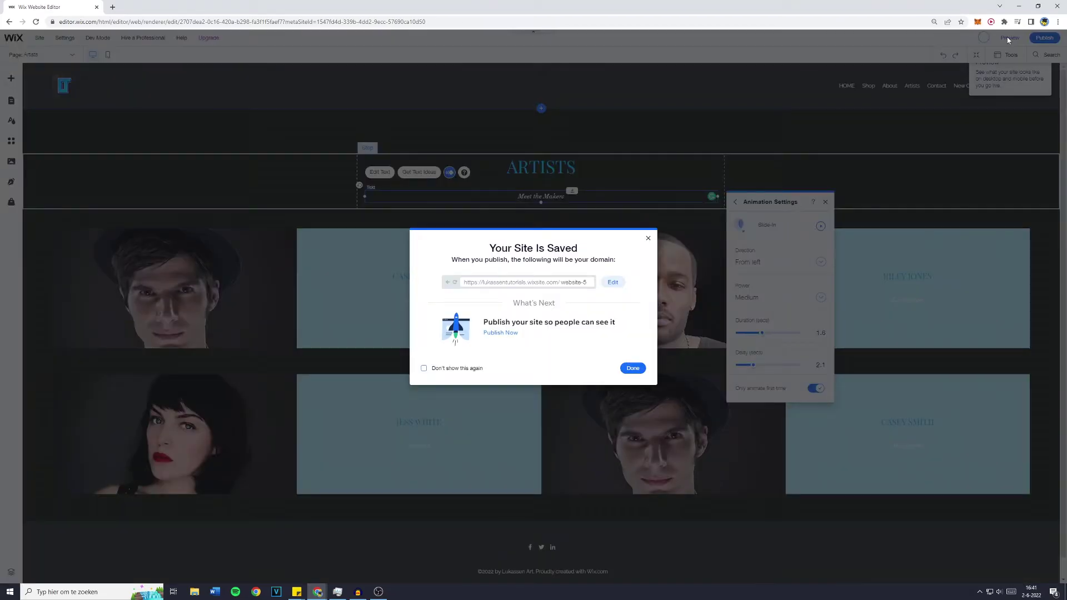
pyautogui.click(633, 368)
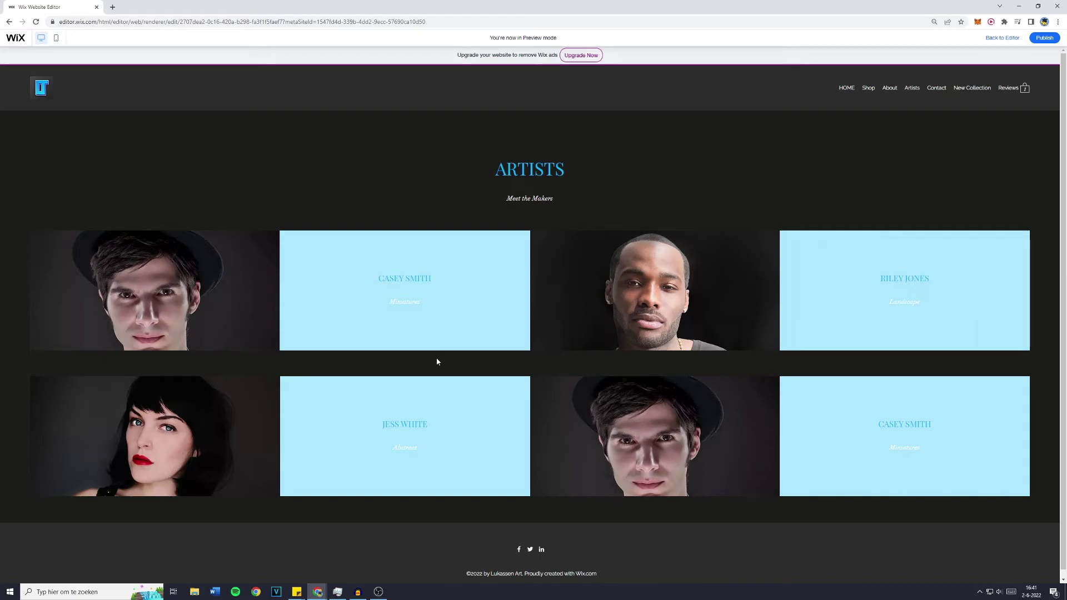
# Leave the preview and return to editing the Artists page
pyautogui.click(1003, 37)
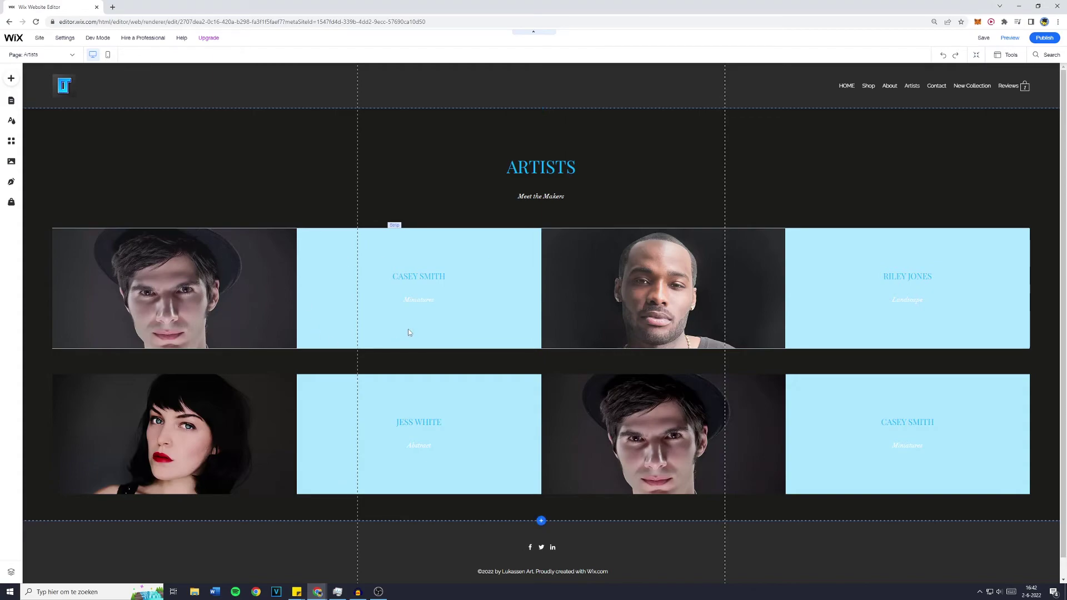
# Open the Artists page's Settings from Manage Pages to show its SEO Basics
pyautogui.click(209, 299)
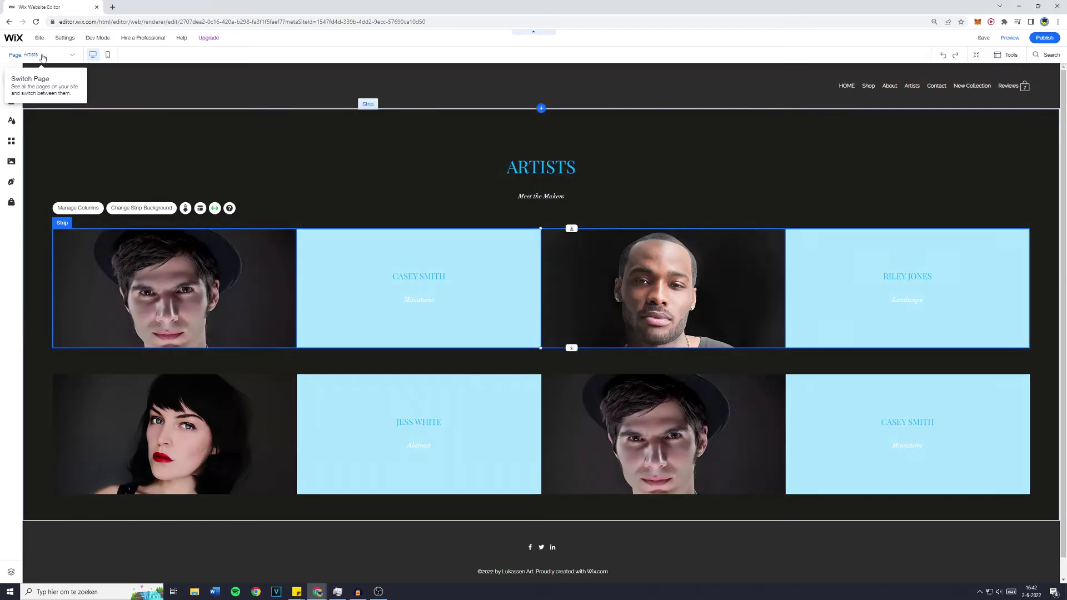
pyautogui.click(35, 54)
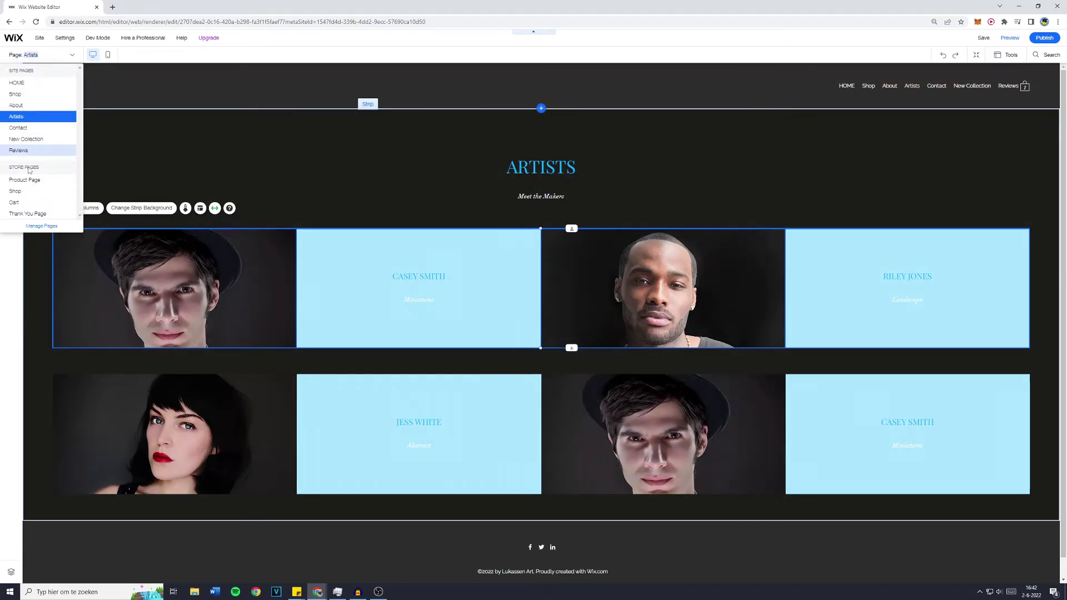
pyautogui.click(40, 226)
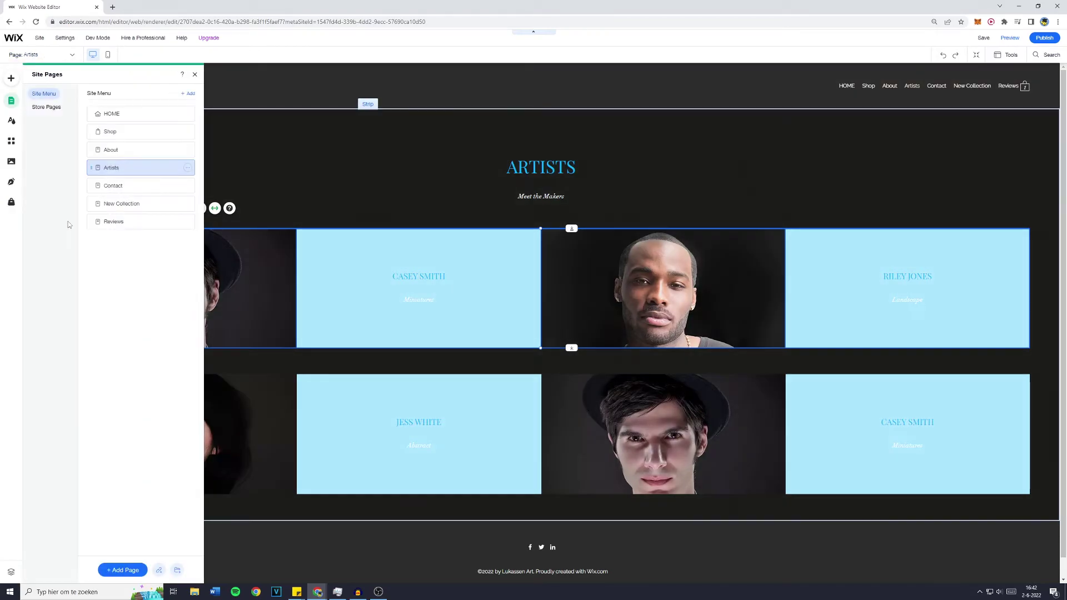
pyautogui.click(188, 168)
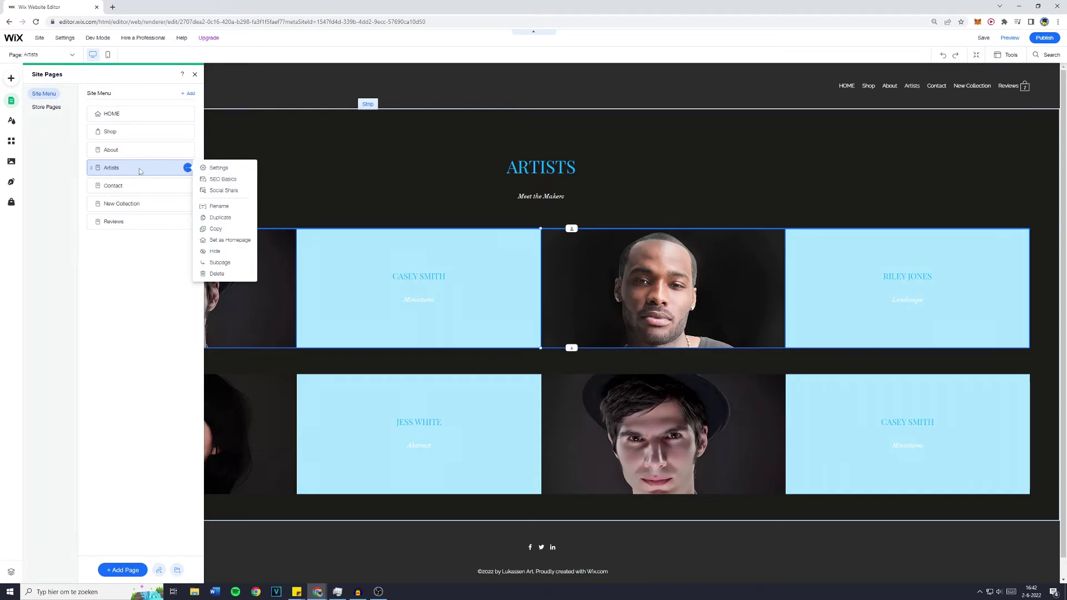
pyautogui.click(217, 180)
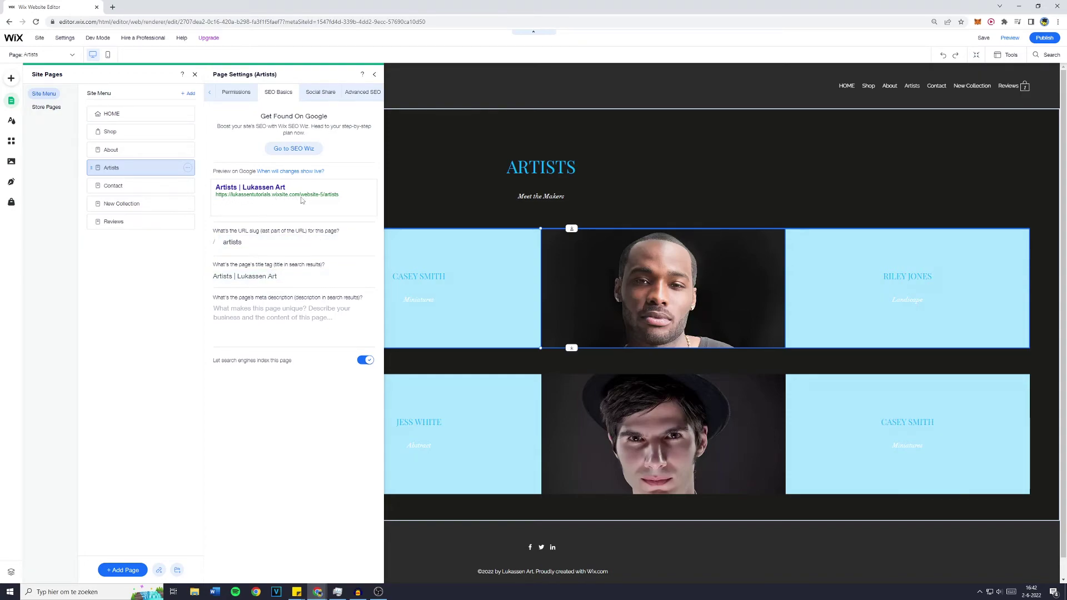
# Set the Artists page URL slug to 'artists'
pyautogui.click(273, 243)
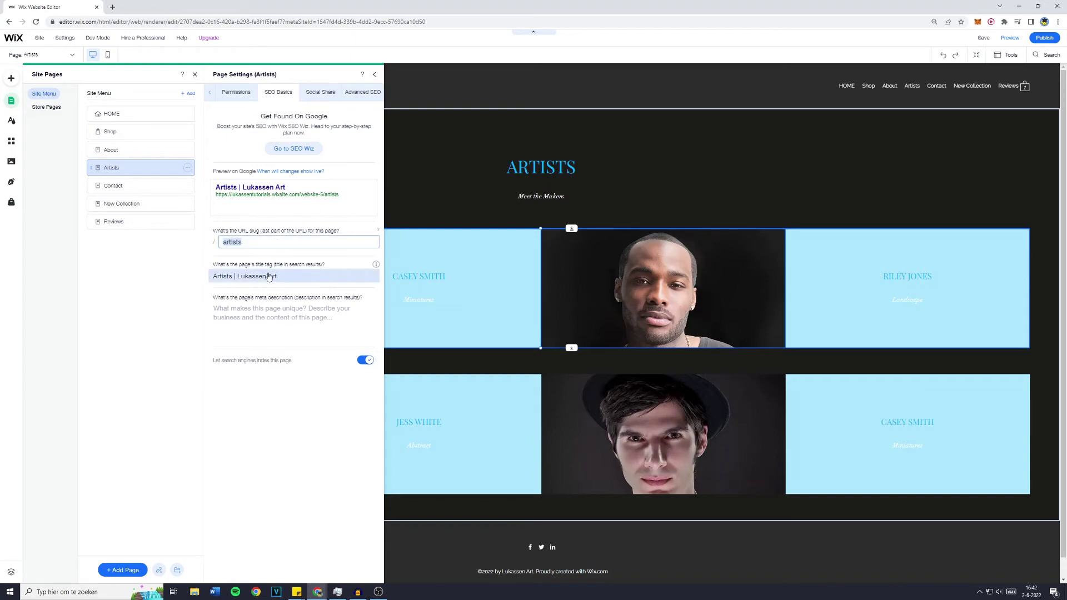
pyautogui.write('ar')
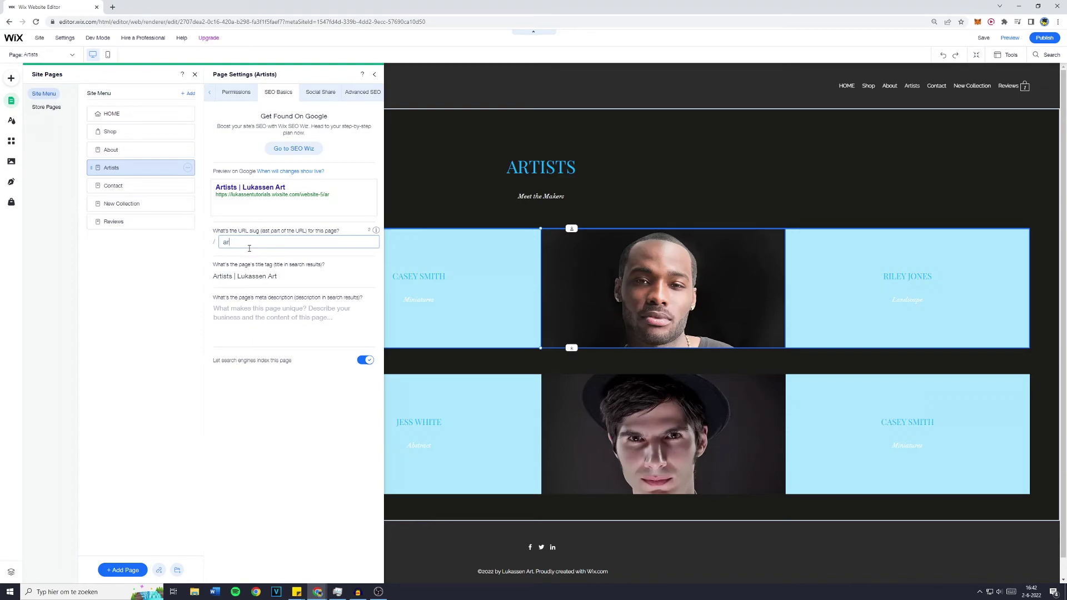
pyautogui.write('tists')
pyautogui.press('Return')
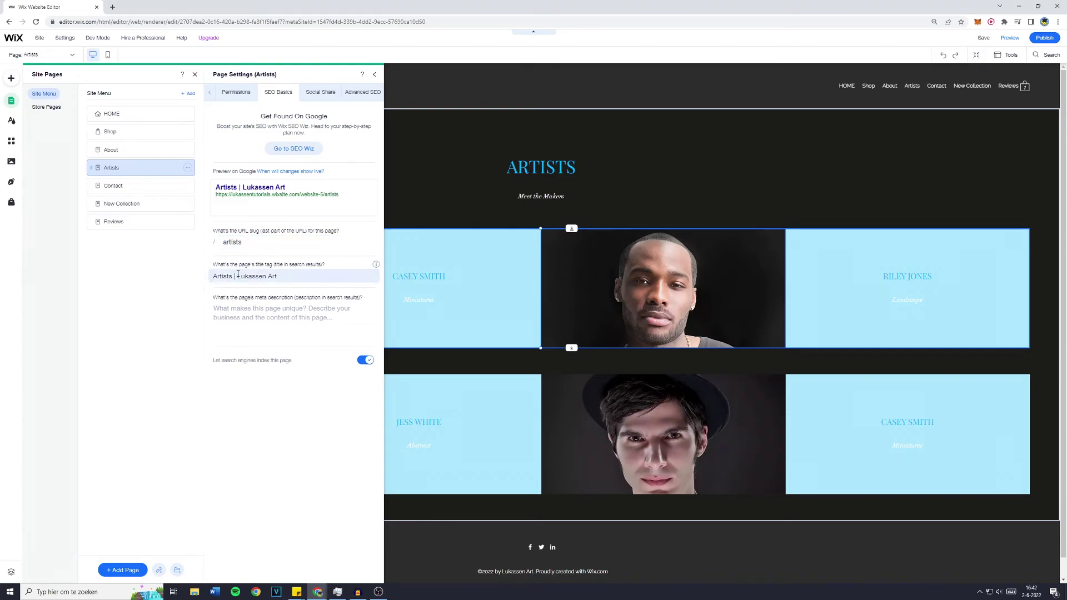
# Change the Artists SEO title tag to 'Our Beloved Artists at Lukassen Art'
pyautogui.click(285, 277)
pyautogui.press('BackSpace')
pyautogui.press('BackSpace')
pyautogui.write('Our Beloved')
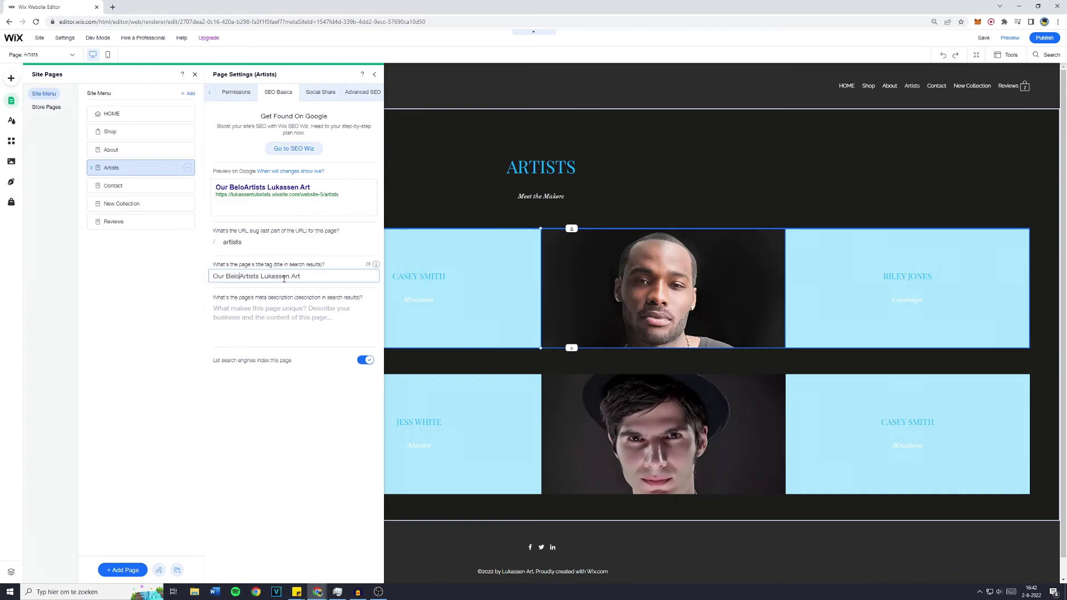
pyautogui.hotkey('ctrl', 'Right')
pyautogui.write('at')
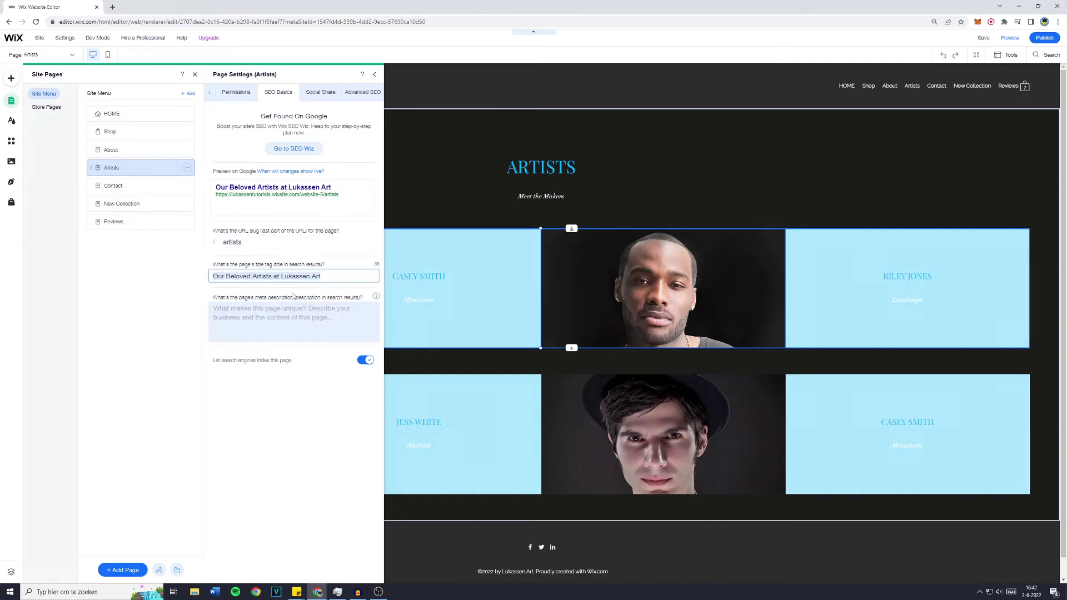
pyautogui.moveTo(282, 278); pyautogui.dragTo(167, 291)
pyautogui.press('BackSpace')
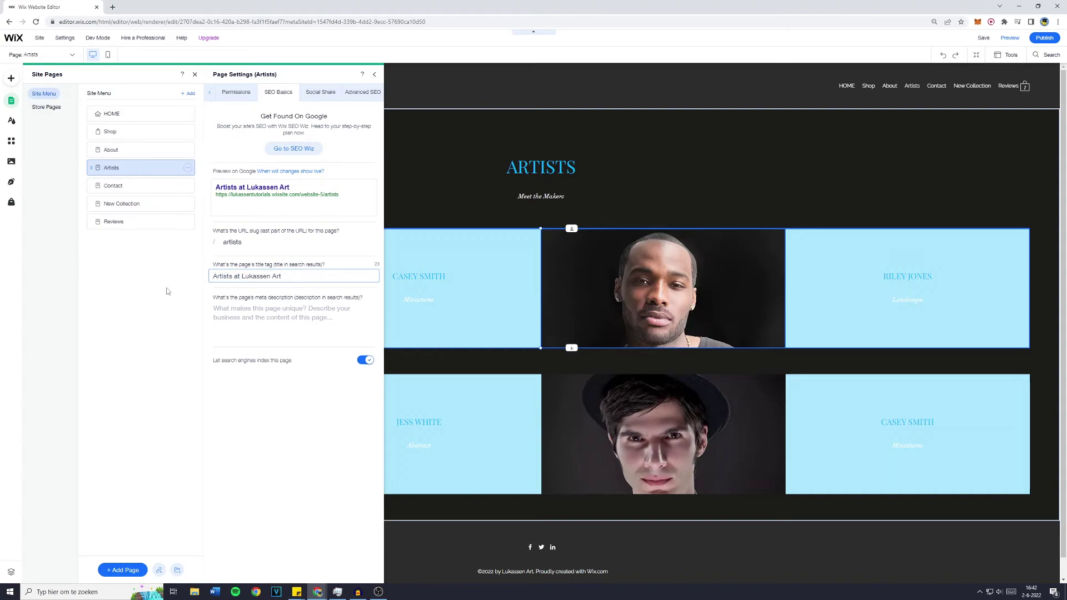
pyautogui.press('Delete')
pyautogui.write('|')
pyautogui.hotkey('ctrl', 'a')
pyautogui.write('Our Beloved Artists at Lukassen Art')
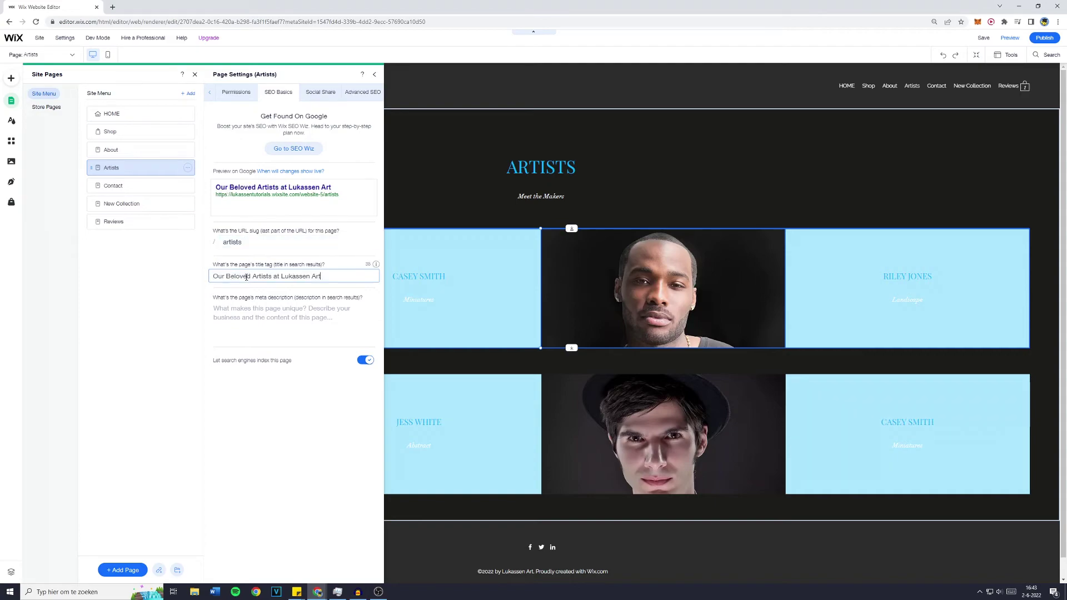
pyautogui.click(280, 432)
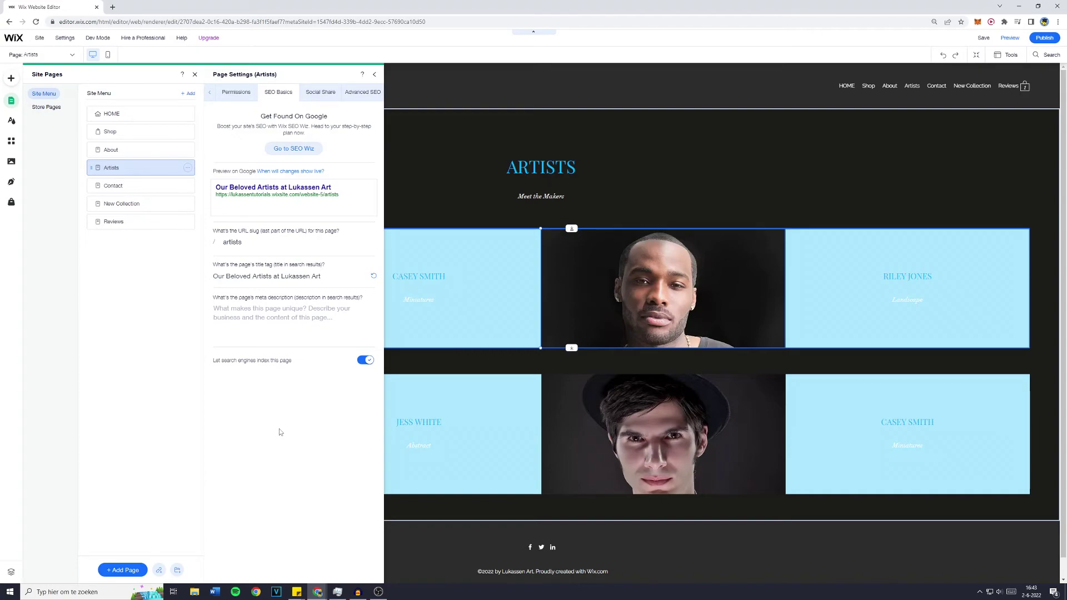
pyautogui.click(254, 311)
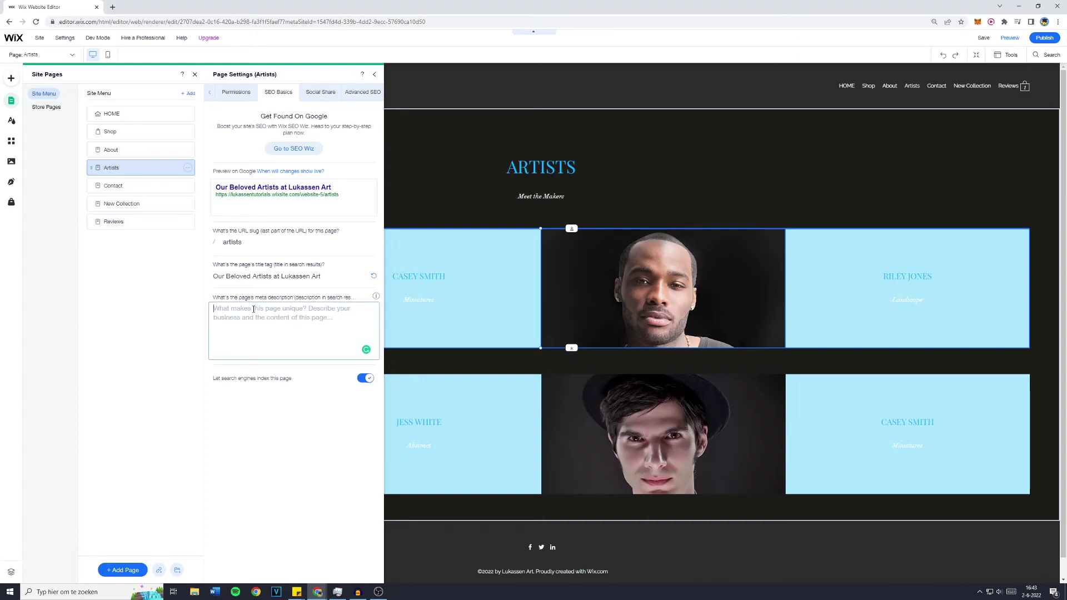
# Write the Artists meta description about high-quality, professional-looking art, with hyphen fixes accepted
pyautogui.write('Our Beloved Art')
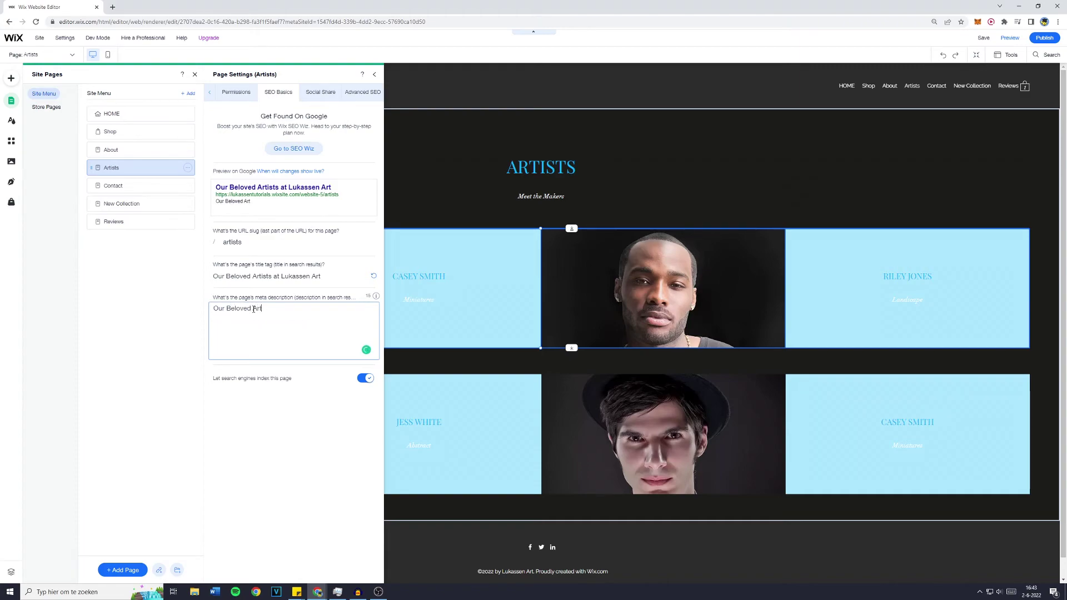
pyautogui.write('sts at Lukaa')
pyautogui.write('sen Art.')
pyautogui.click(261, 309)
pyautogui.write('i')
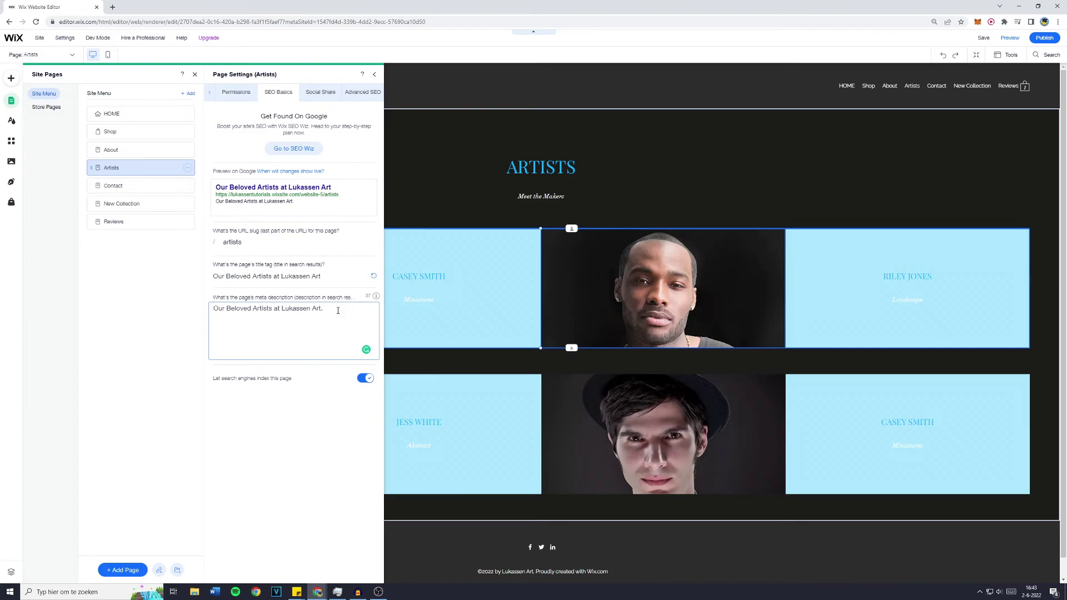
pyautogui.write('Our Artists create high quality and ')
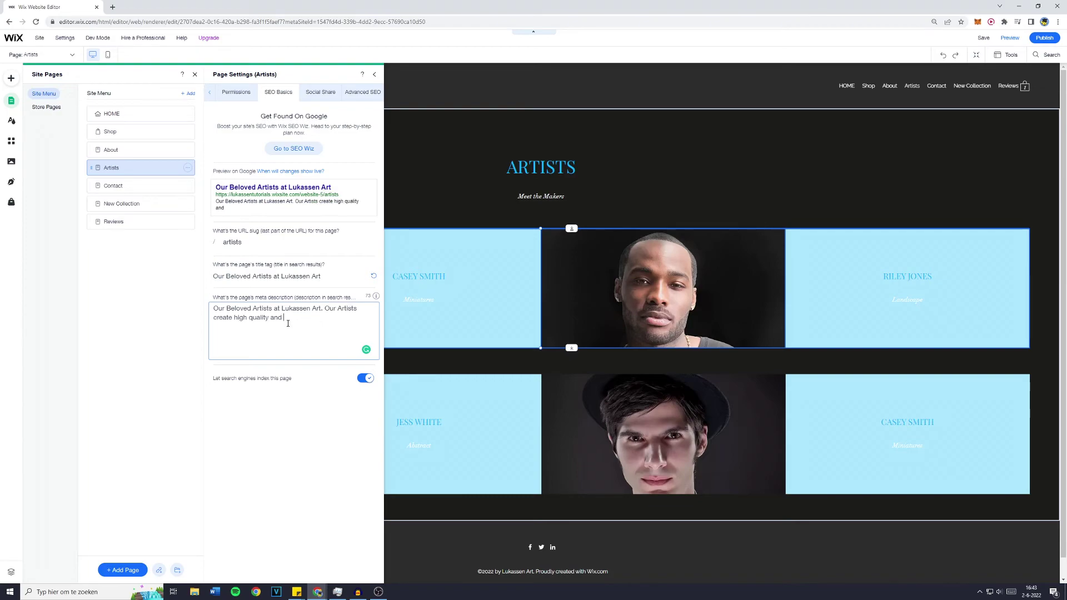
pyautogui.write('professional looking pictures')
pyautogui.press('BackSpace')
pyautogui.press('BackSpace')
pyautogui.press('BackSpace')
pyautogui.press('BackSpace')
pyautogui.press('BackSpace')
pyautogui.press('BackSpace')
pyautogui.press('BackSpace')
pyautogui.press('BackSpace')
pyautogui.press('BackSpace')
pyautogui.write('ar')
pyautogui.moveTo(288, 318)
pyautogui.click(303, 338)
pyautogui.click(259, 336)
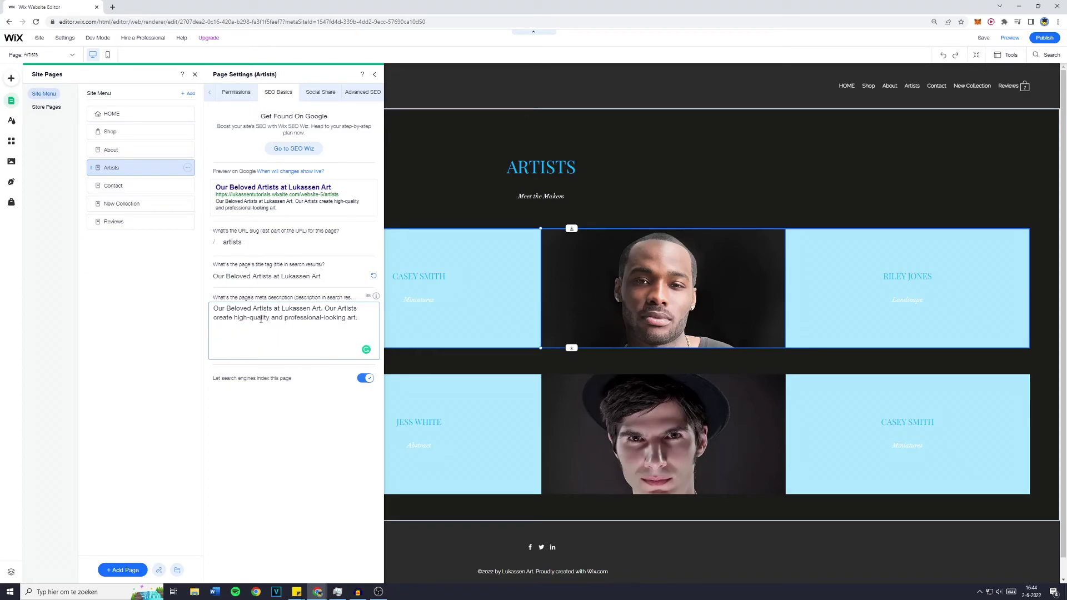
pyautogui.click(255, 405)
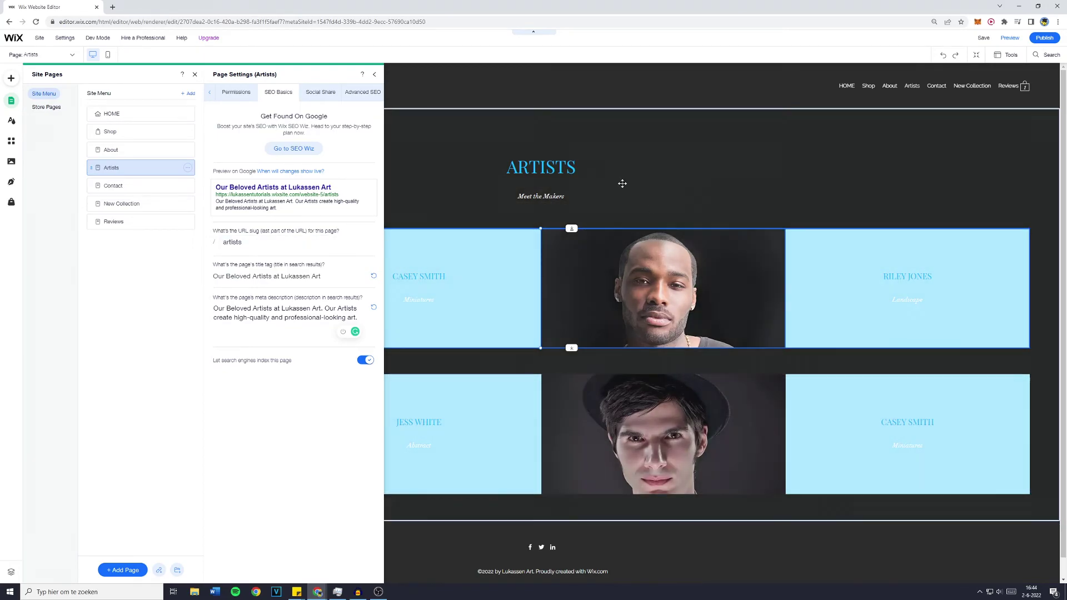
# Switch to the Contact page and close Page Settings
pyautogui.click(183, 188)
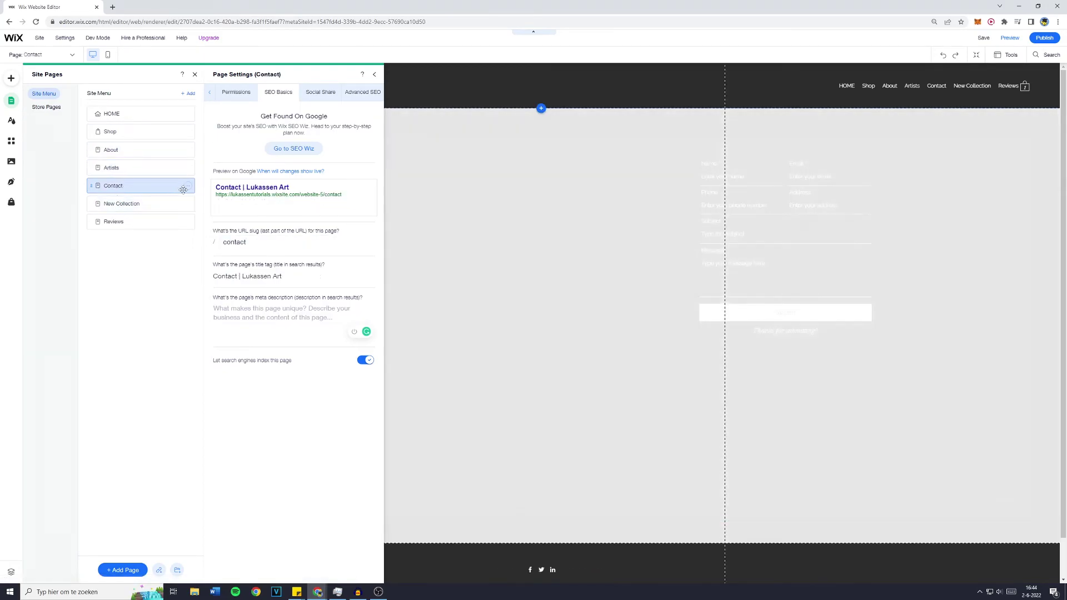
pyautogui.click(187, 186)
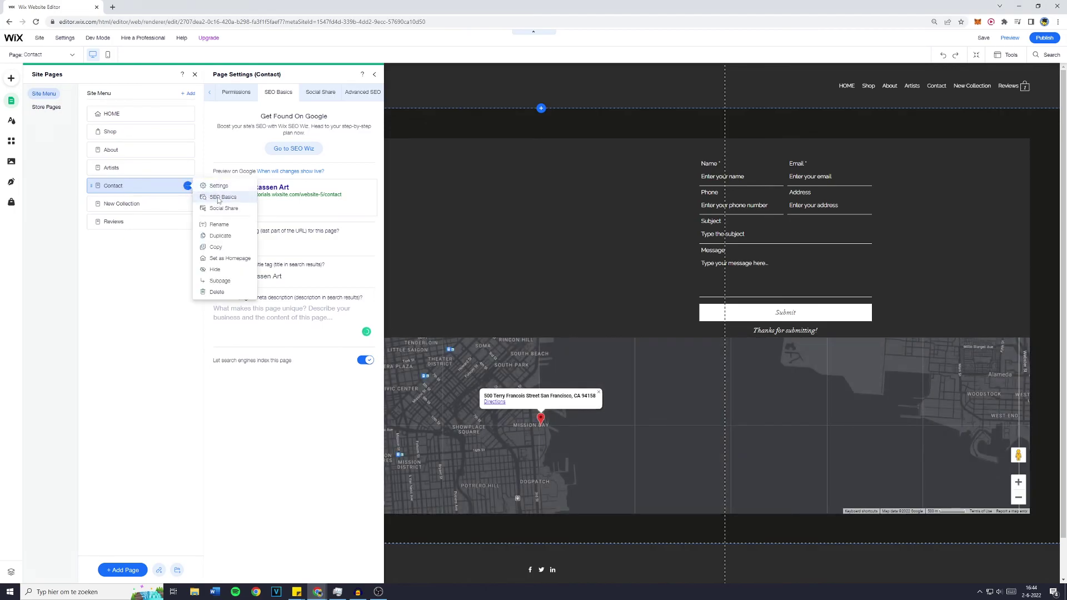
pyautogui.click(219, 198)
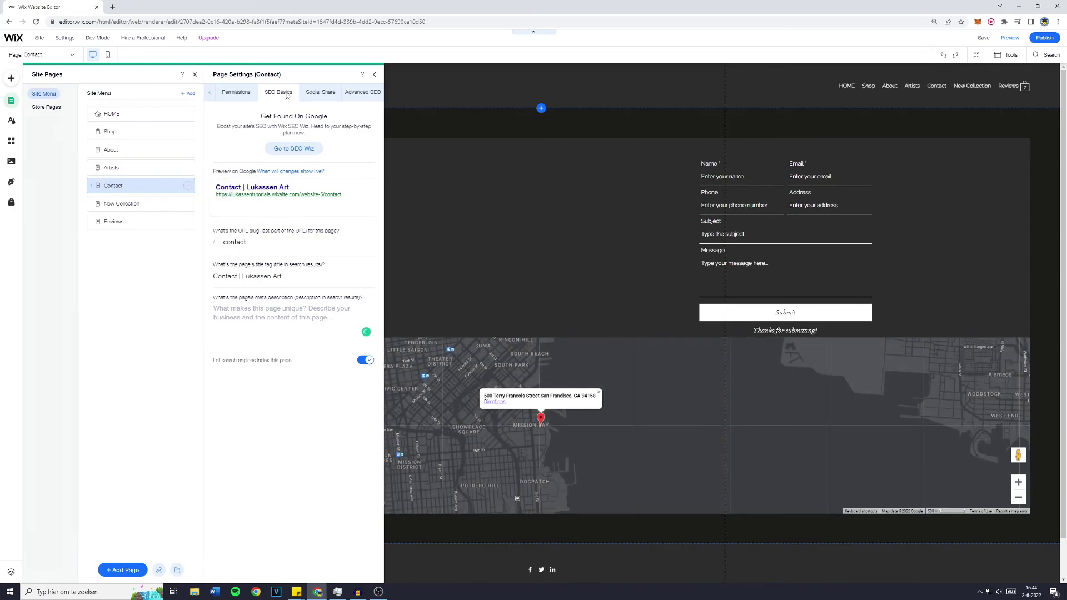
pyautogui.click(374, 74)
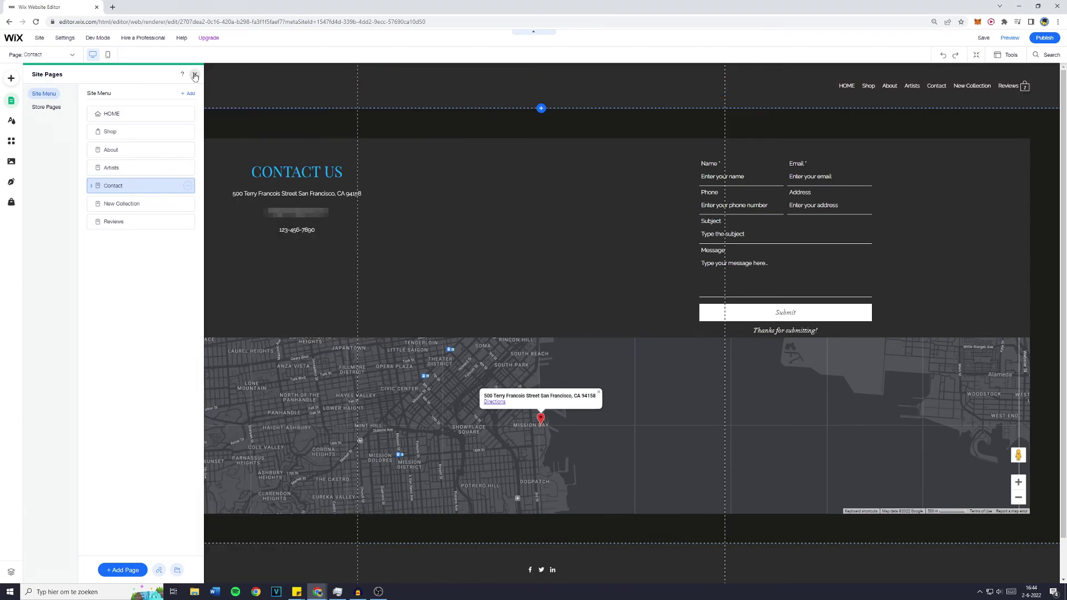
# Move the phone number up beneath the address and delete the old Google map
pyautogui.click(194, 74)
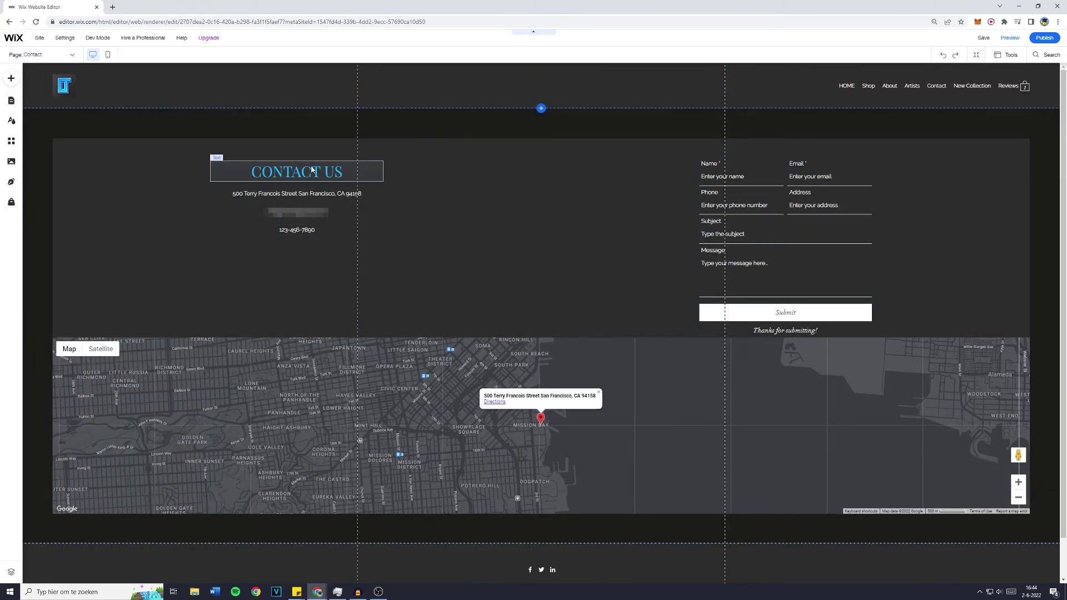
pyautogui.click(315, 167)
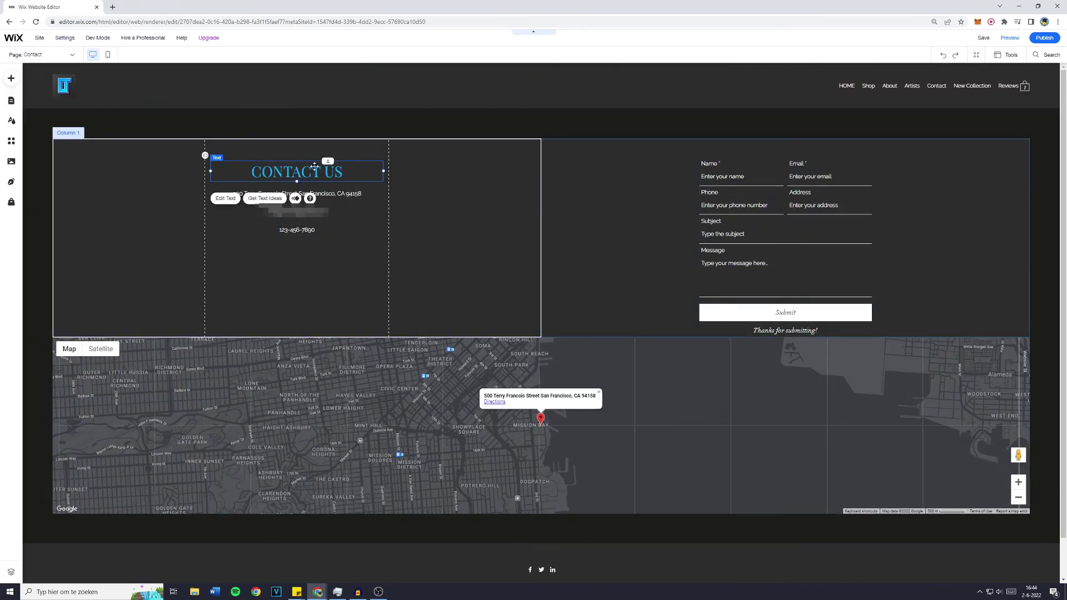
pyautogui.click(341, 202)
pyautogui.click(313, 228)
pyautogui.moveTo(312, 227); pyautogui.dragTo(305, 216)
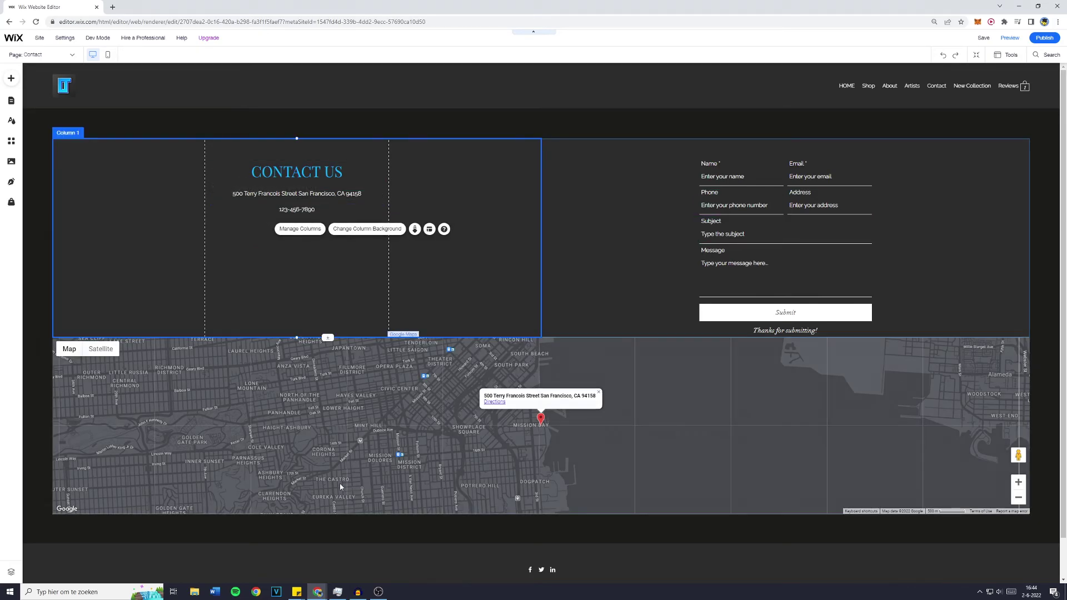
pyautogui.click(343, 431)
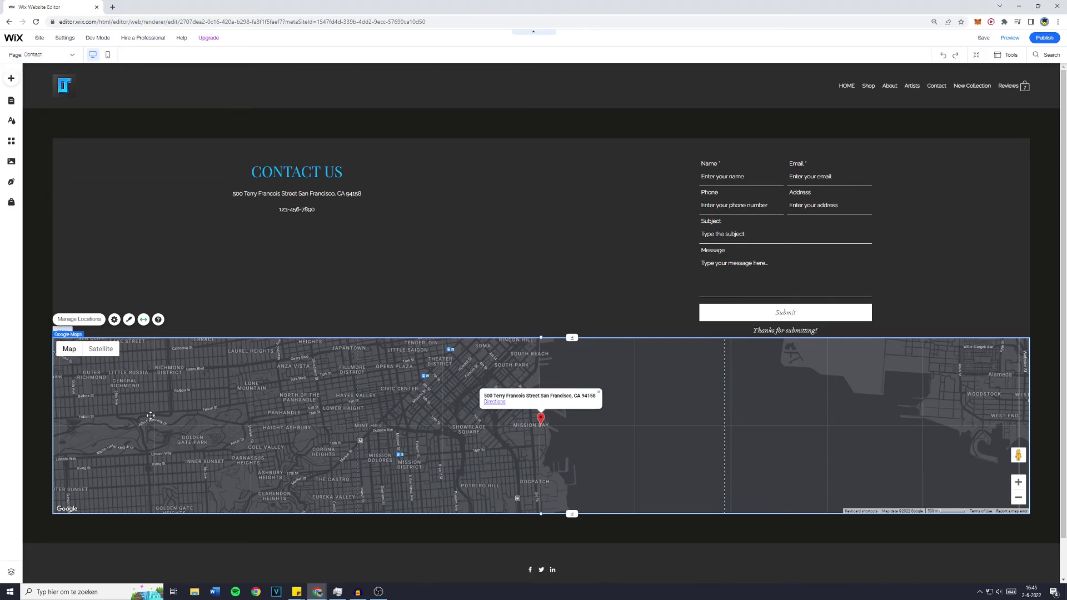
pyautogui.press('Delete')
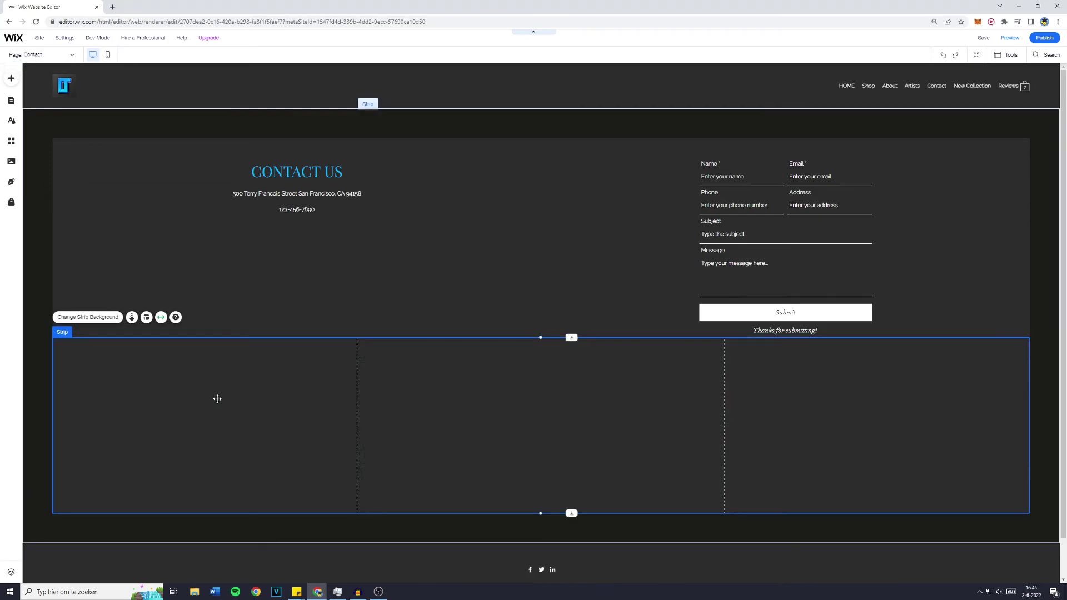
# Search Add elements for 'google maps' and scroll the Full Width Google Maps designs to the dark styles
pyautogui.click(11, 80)
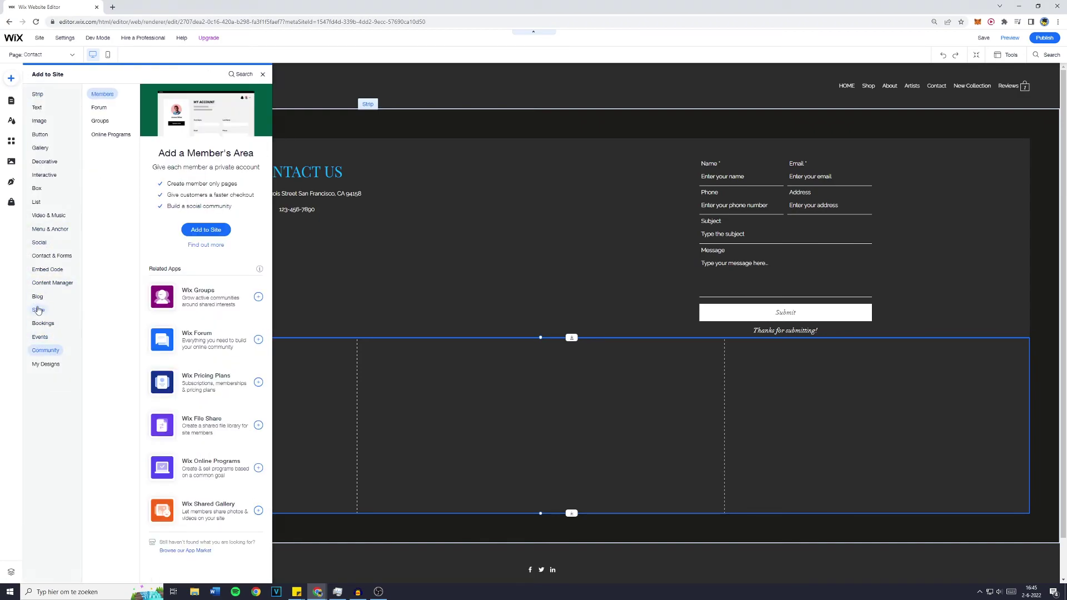
pyautogui.click(51, 255)
pyautogui.click(47, 215)
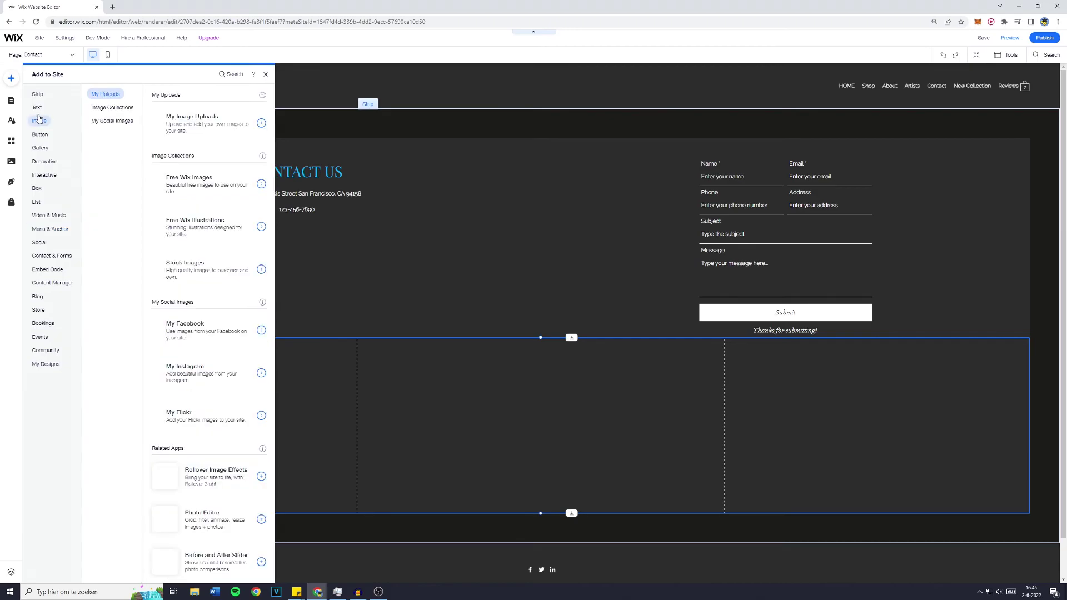
pyautogui.click(225, 77)
pyautogui.write('googl')
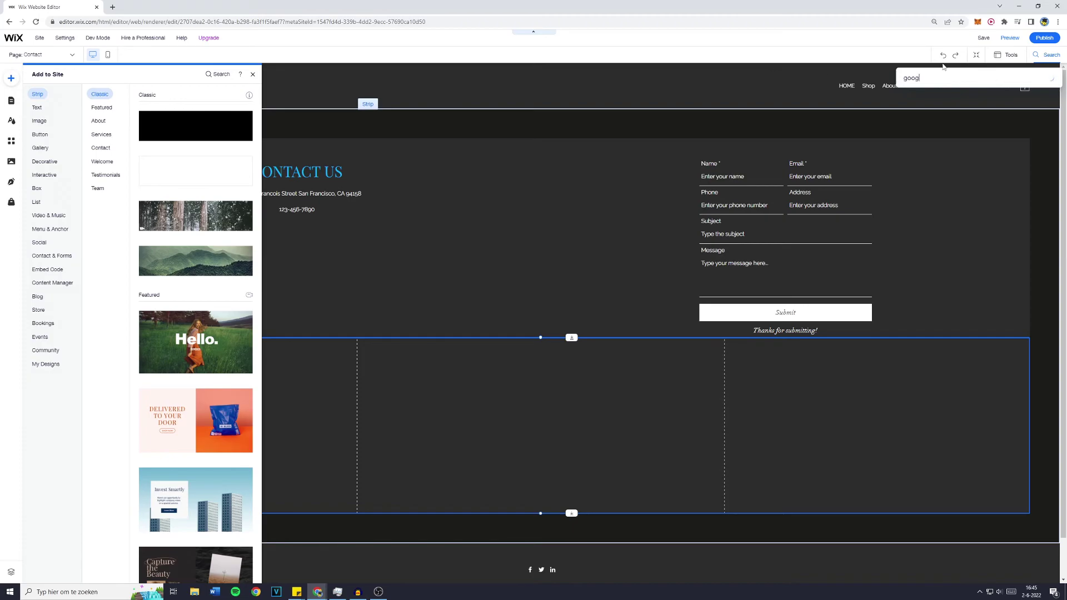
pyautogui.write('e maps')
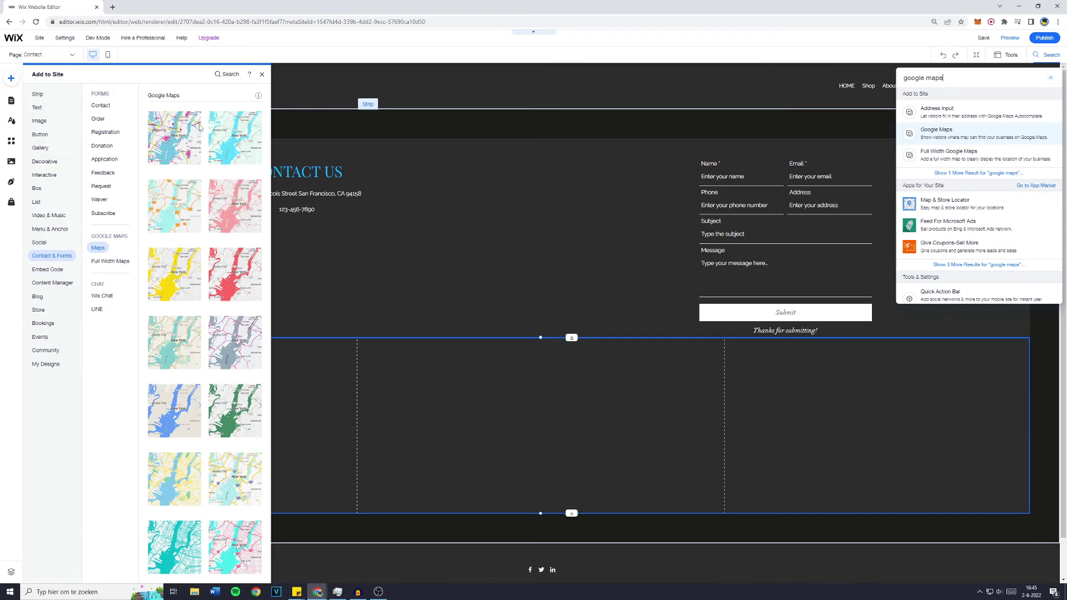
pyautogui.click(111, 262)
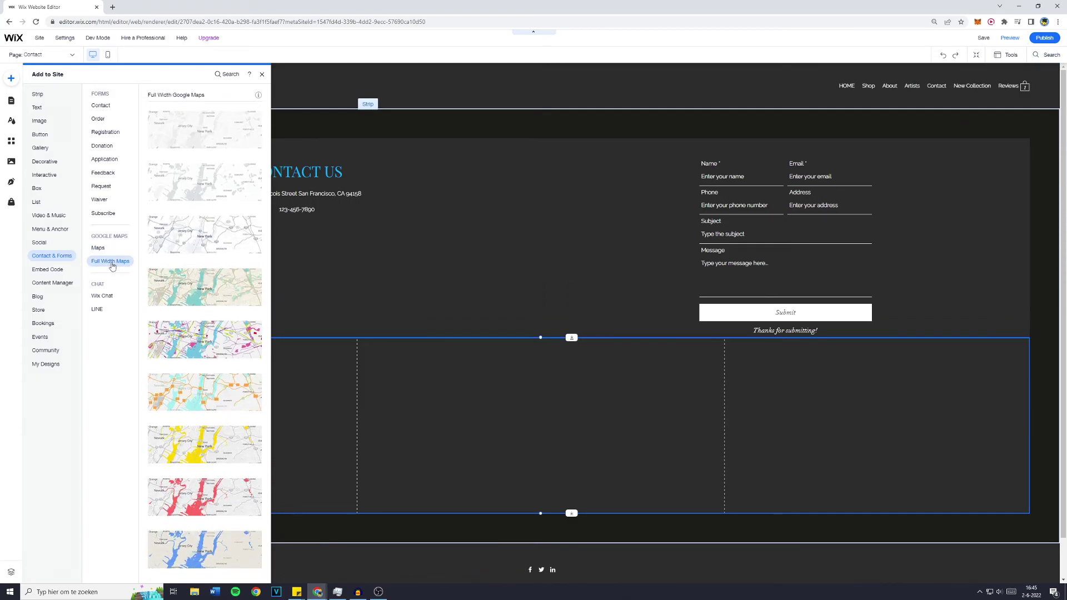
pyautogui.scroll(-10, 225, 195)
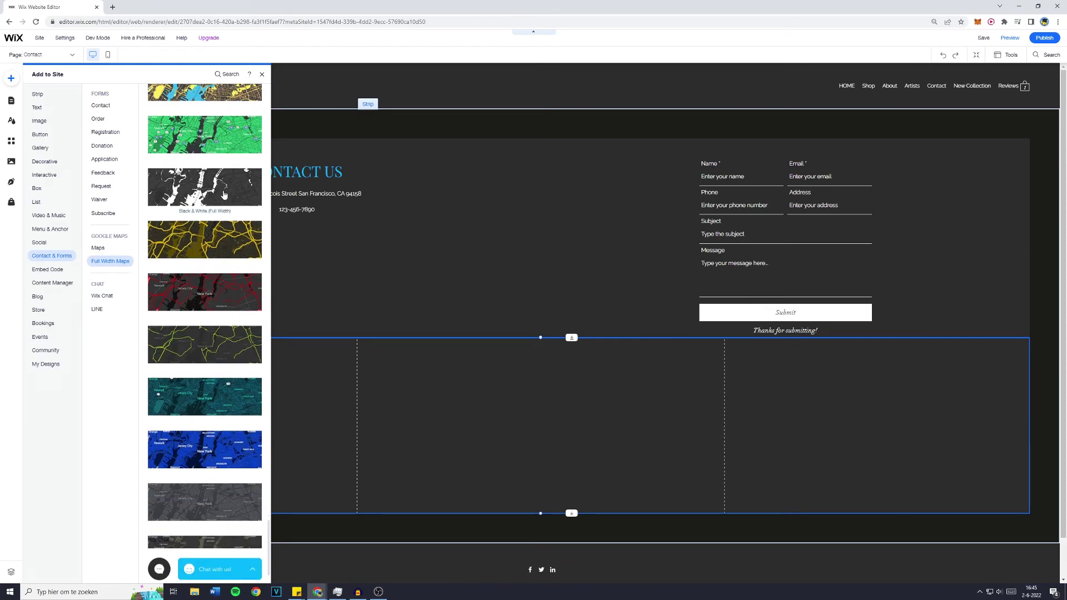
pyautogui.scroll(-1, 699, 392)
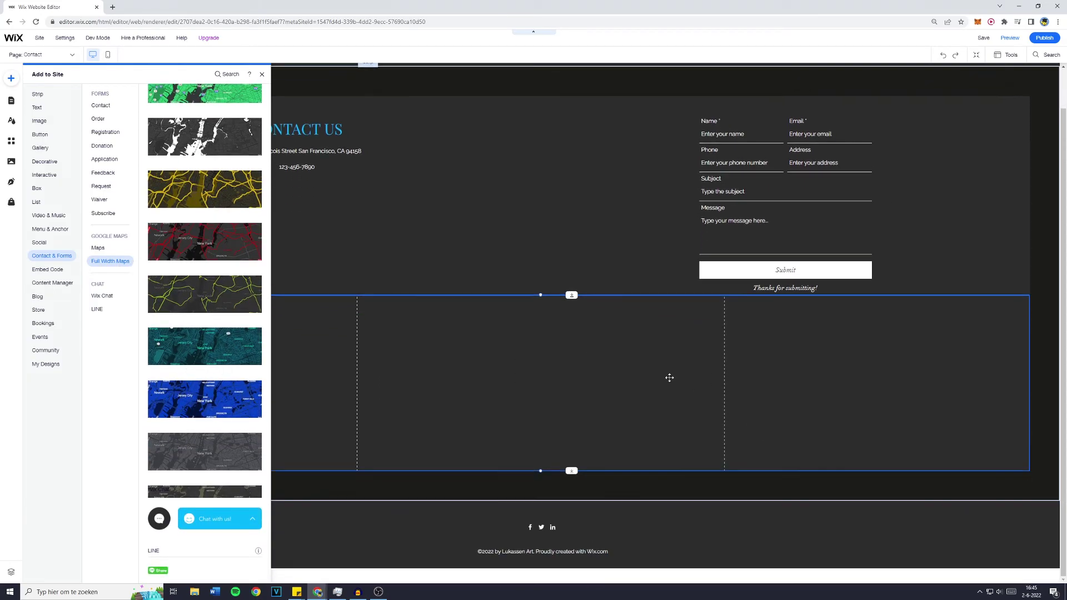
# Drop the grayscale full-width Google map into the empty strip, make it taller and attach it
pyautogui.moveTo(207, 448); pyautogui.dragTo(568, 349)
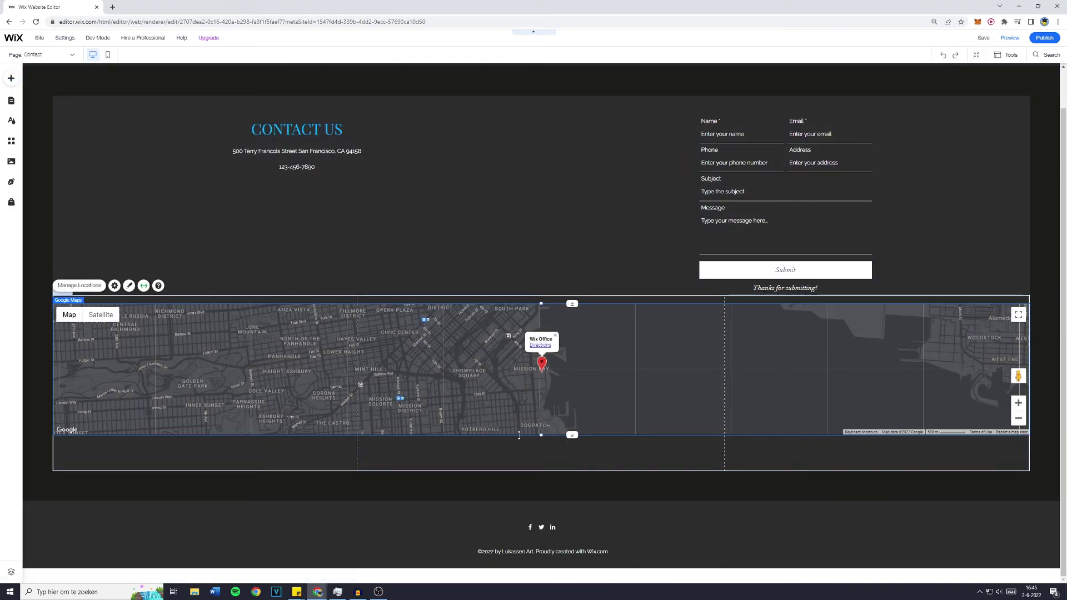
pyautogui.moveTo(538, 434); pyautogui.dragTo(541, 490)
pyautogui.moveTo(506, 398)
pyautogui.mouseDown()
pyautogui.moveTo(502, 386)
pyautogui.moveTo(855, 374)
pyautogui.moveTo(859, 385)
pyautogui.mouseUp()
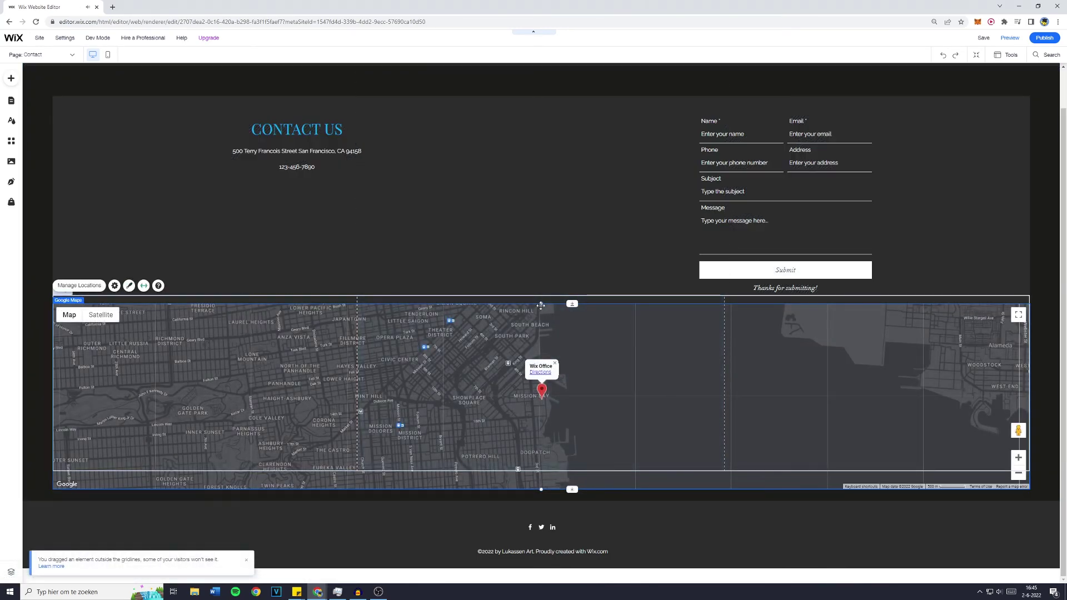
pyautogui.click(529, 322)
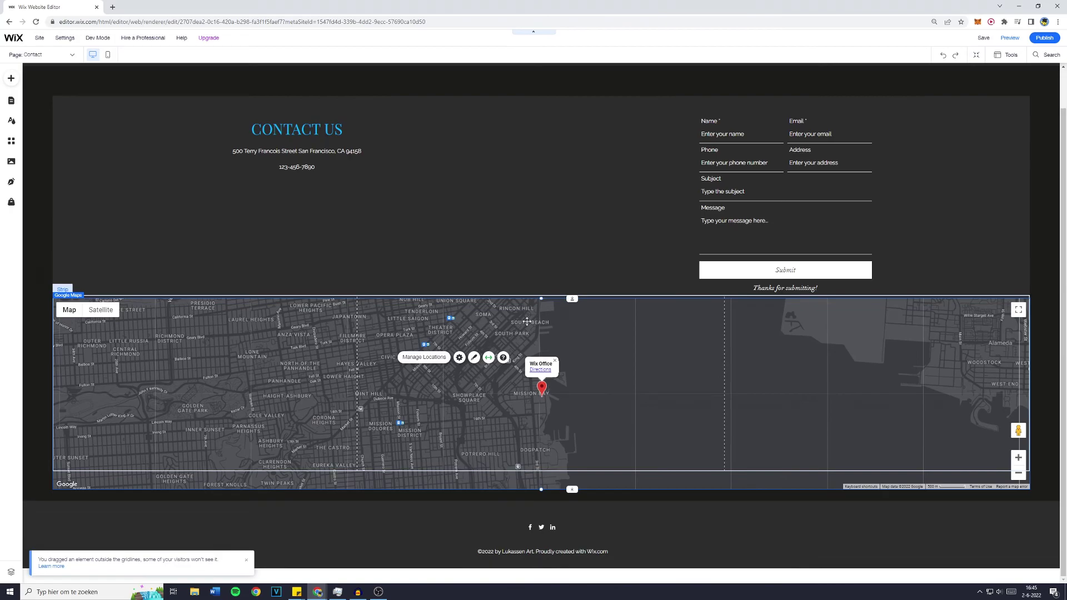
# Rename the Wix Office pin to 'Showroom New York' with the description 'We're open 24/7'
pyautogui.click(433, 361)
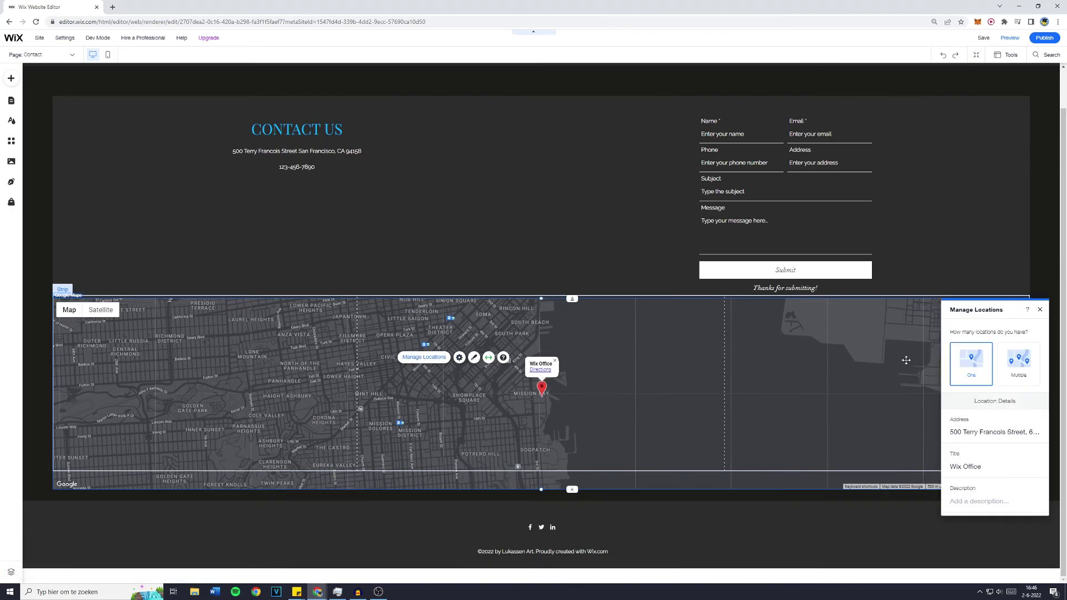
pyautogui.click(1007, 370)
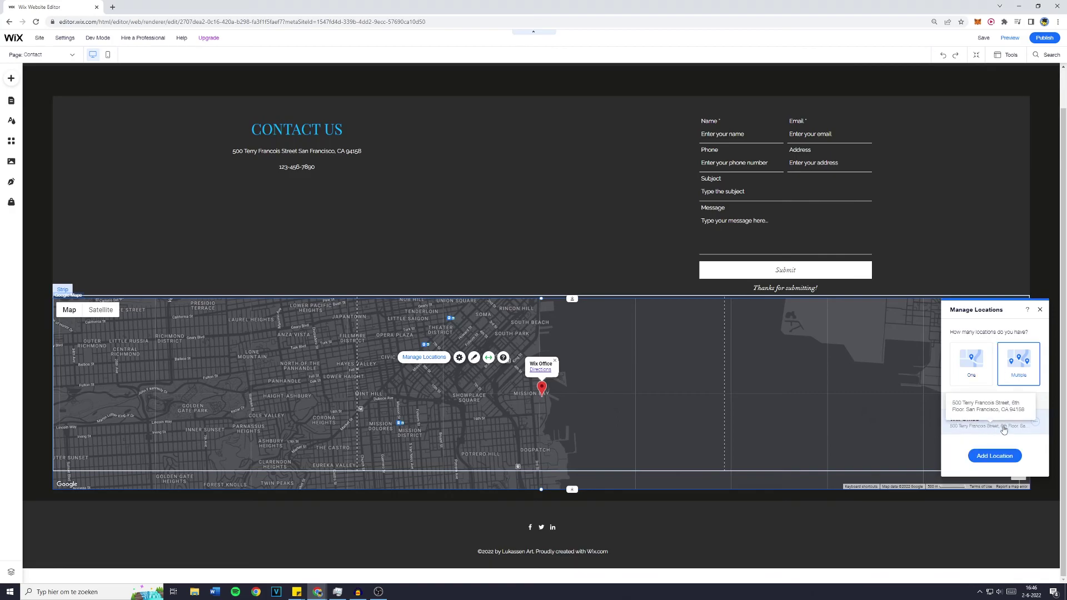
pyautogui.click(1035, 422)
pyautogui.click(1007, 433)
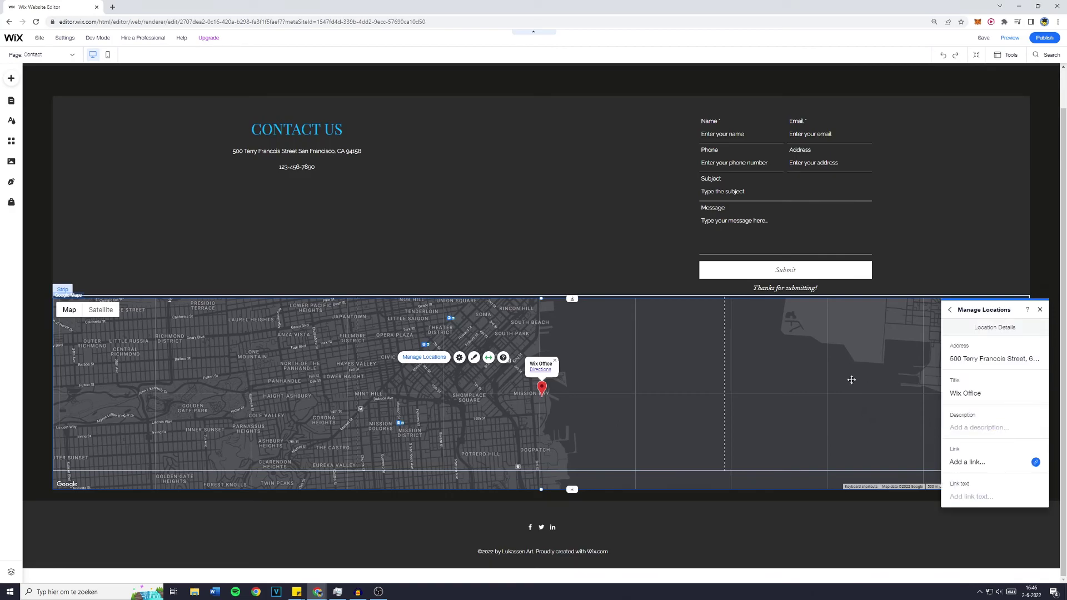
pyautogui.click(973, 358)
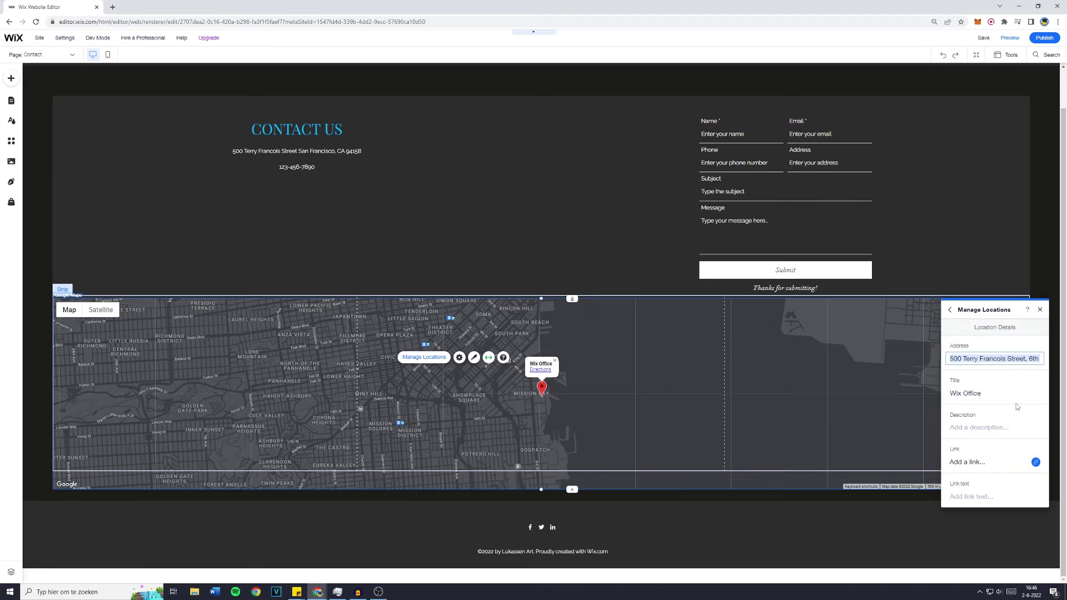
pyautogui.click(991, 394)
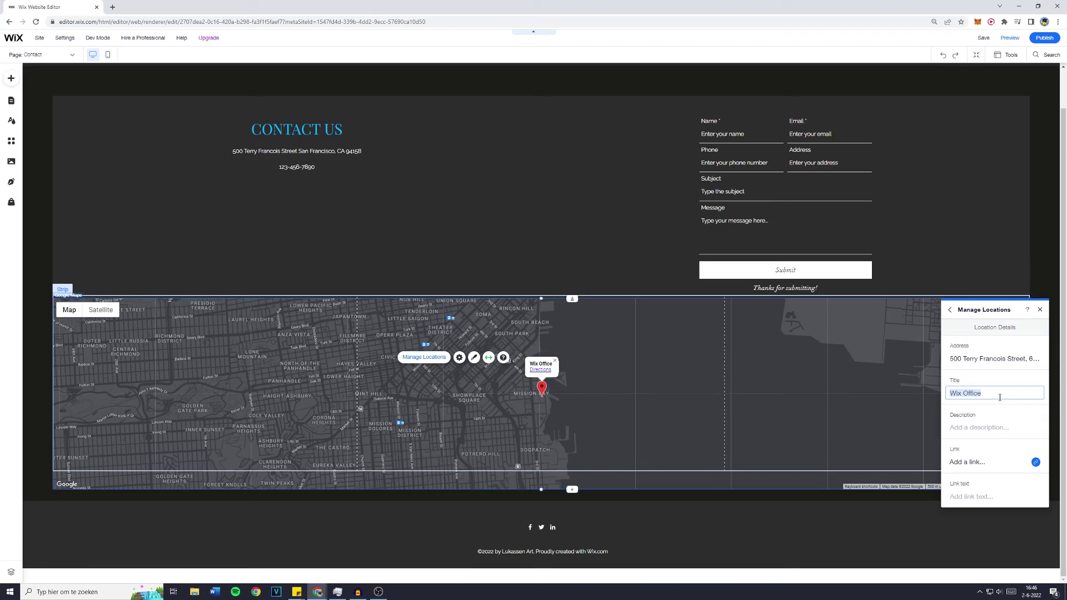
pyautogui.write('Showroom New York')
pyautogui.click(987, 432)
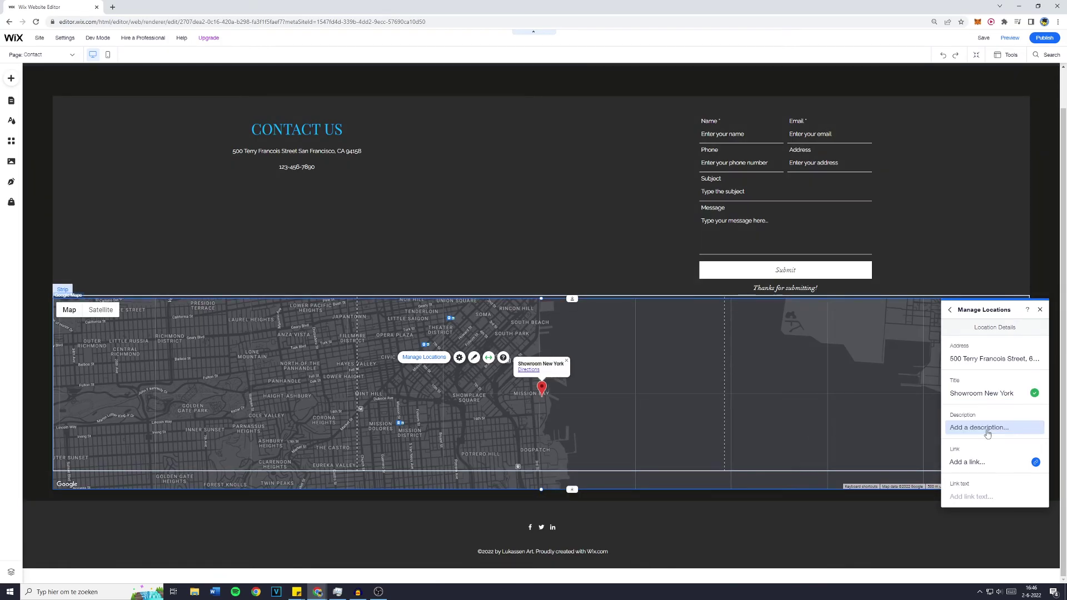
pyautogui.write("We're open 24/7")
pyautogui.click(976, 447)
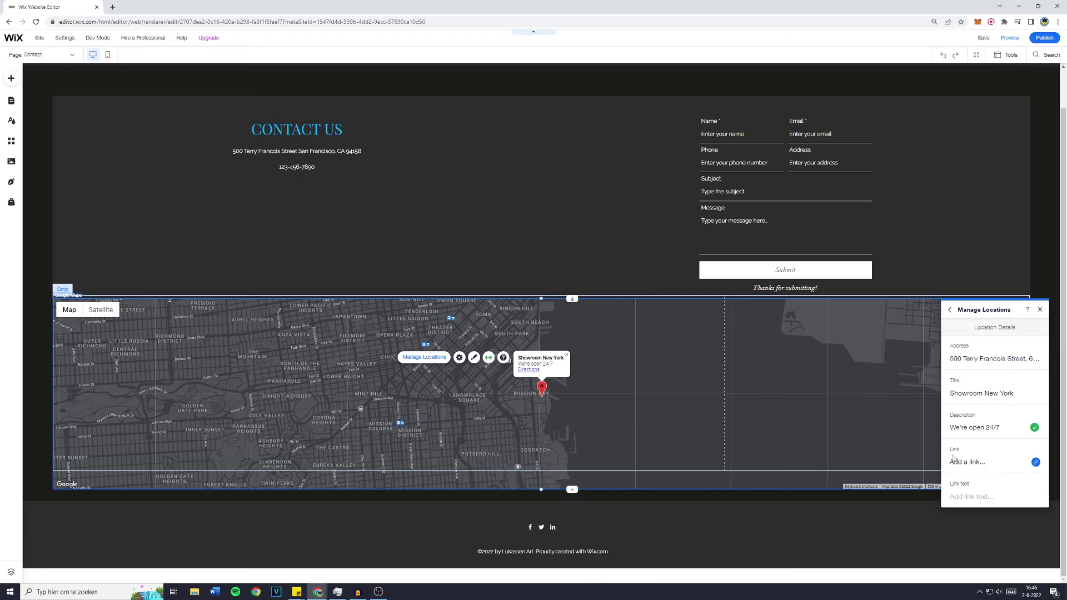
# Link the pin to the Artists page with the link text 'Preview our showroom'
pyautogui.click(1036, 462)
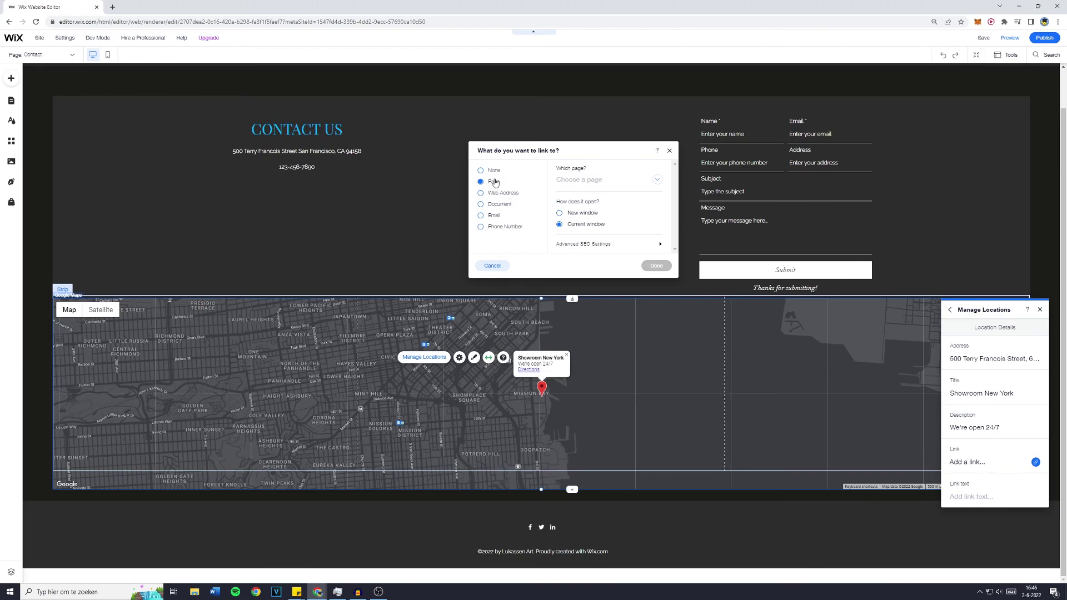
pyautogui.click(586, 181)
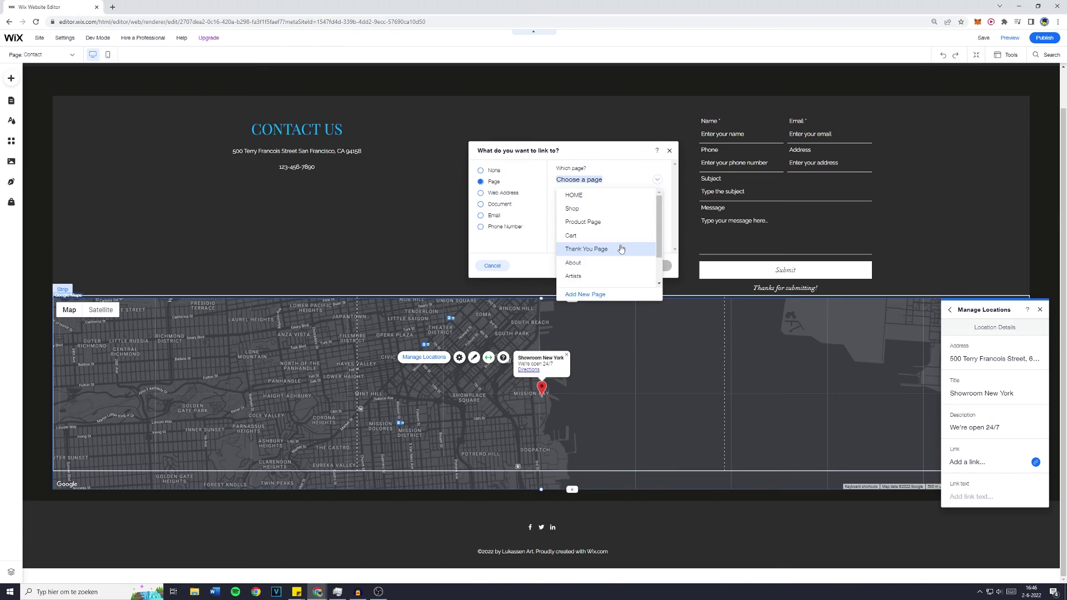
pyautogui.click(589, 276)
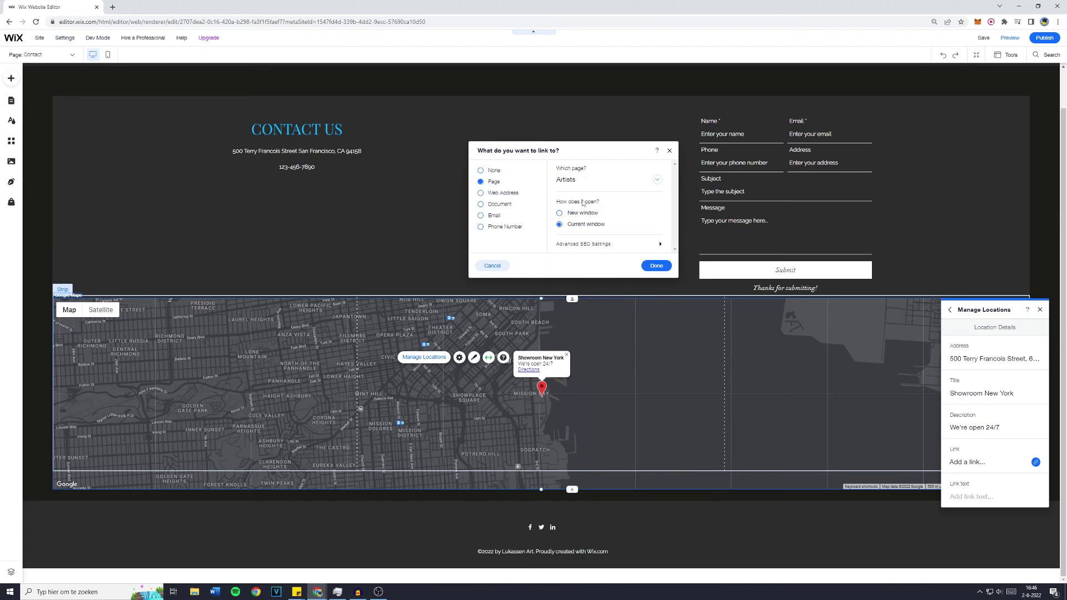
pyautogui.rightClick(586, 216)
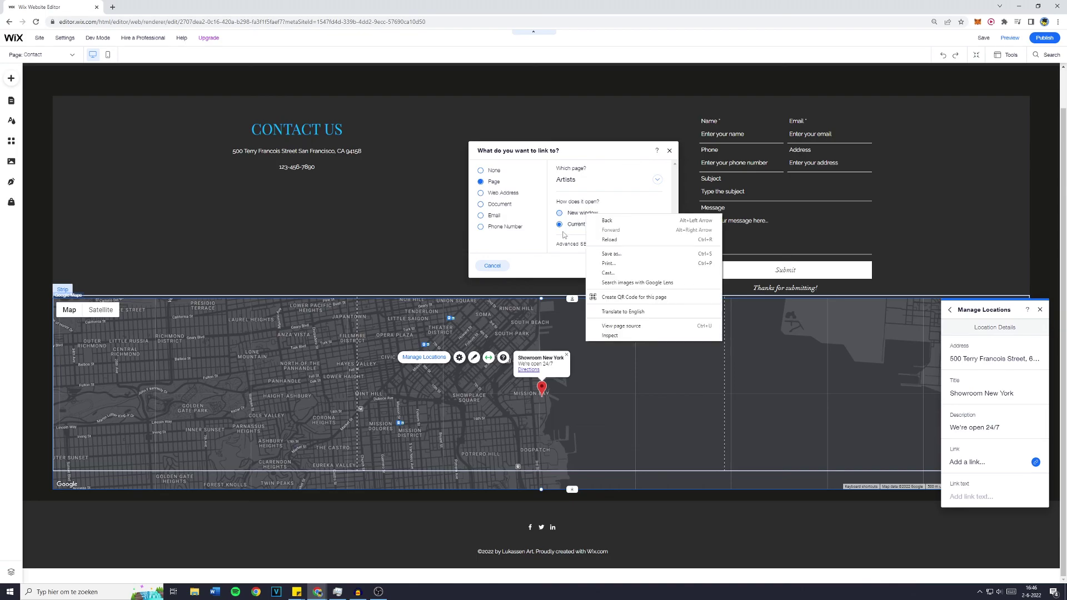
pyautogui.click(566, 226)
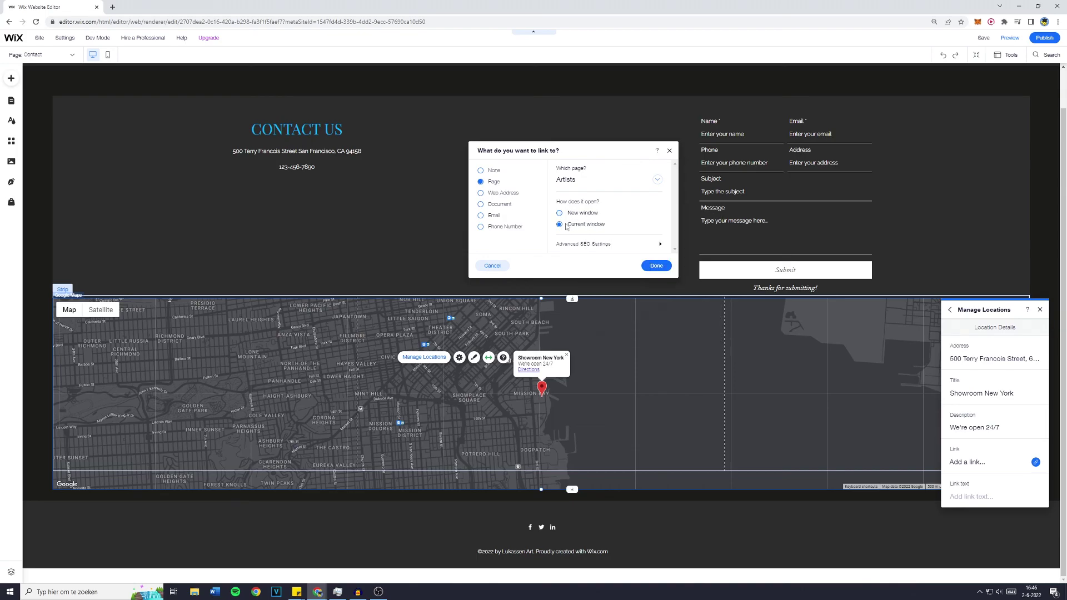
pyautogui.click(656, 266)
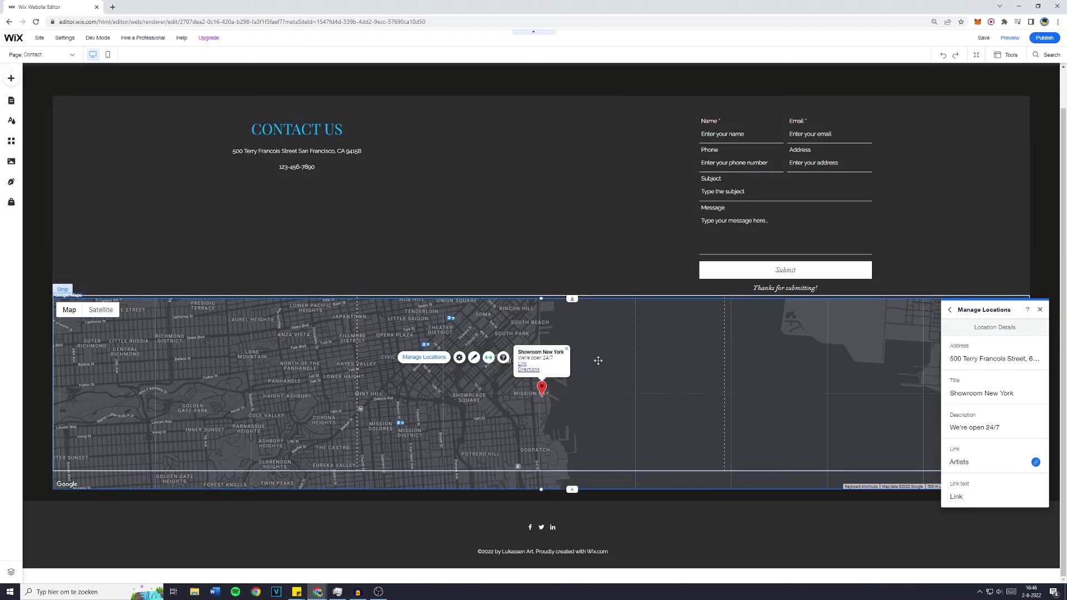
pyautogui.click(952, 497)
pyautogui.write('Preview our showroom')
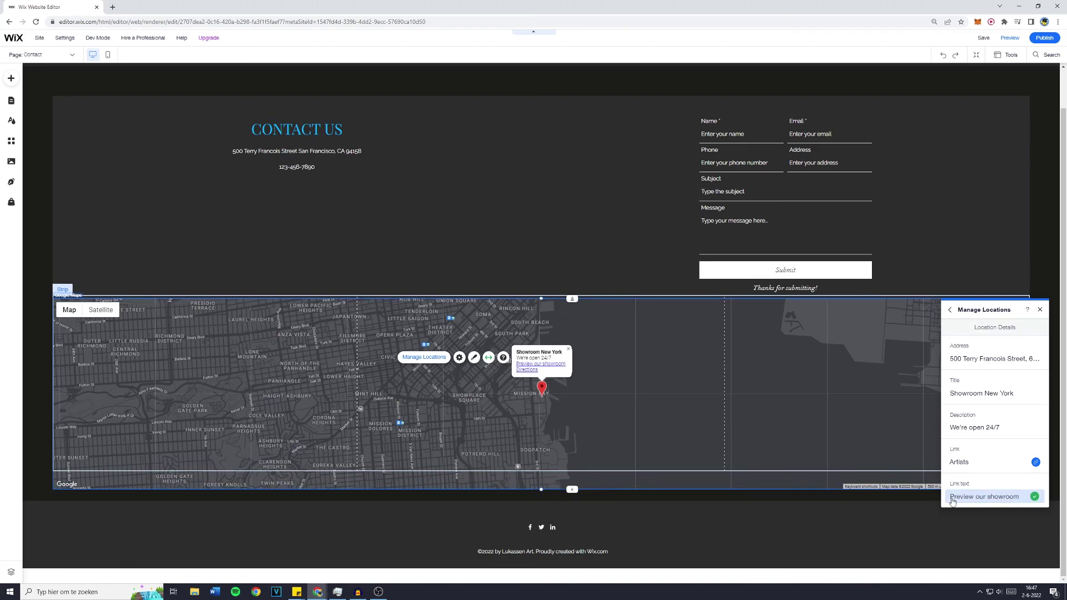
pyautogui.click(534, 506)
# Reopen the map's locations list and close it without adding another location
pyautogui.click(526, 401)
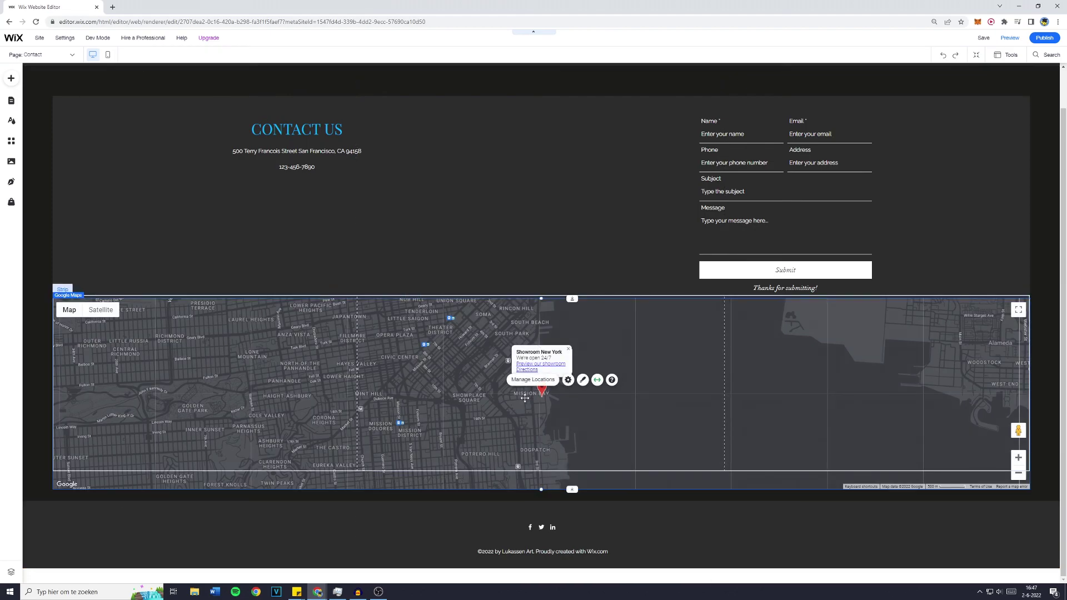
pyautogui.click(534, 380)
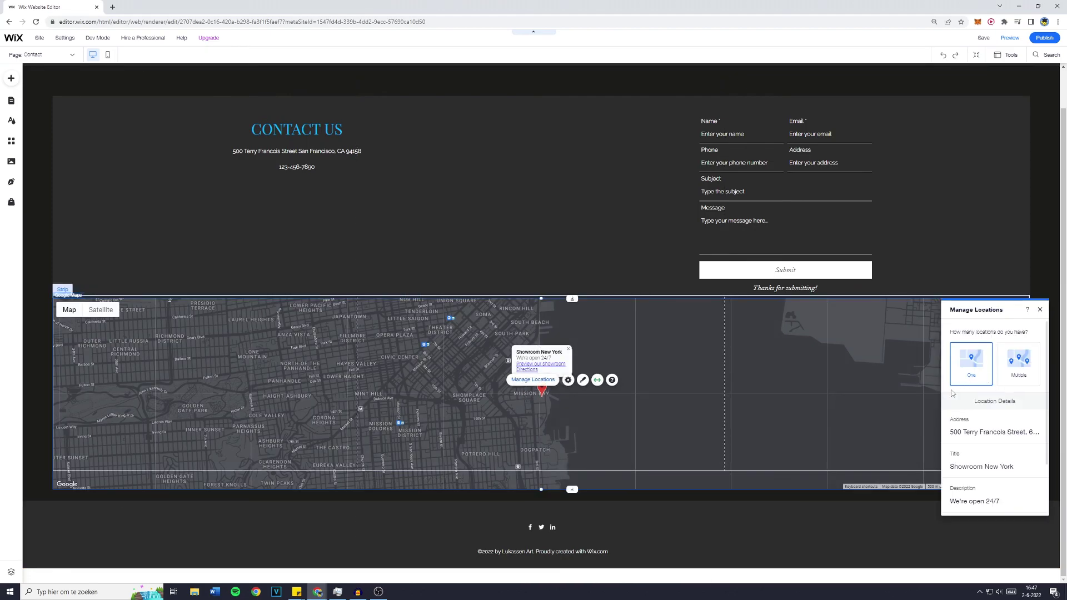
pyautogui.click(1015, 378)
pyautogui.click(993, 457)
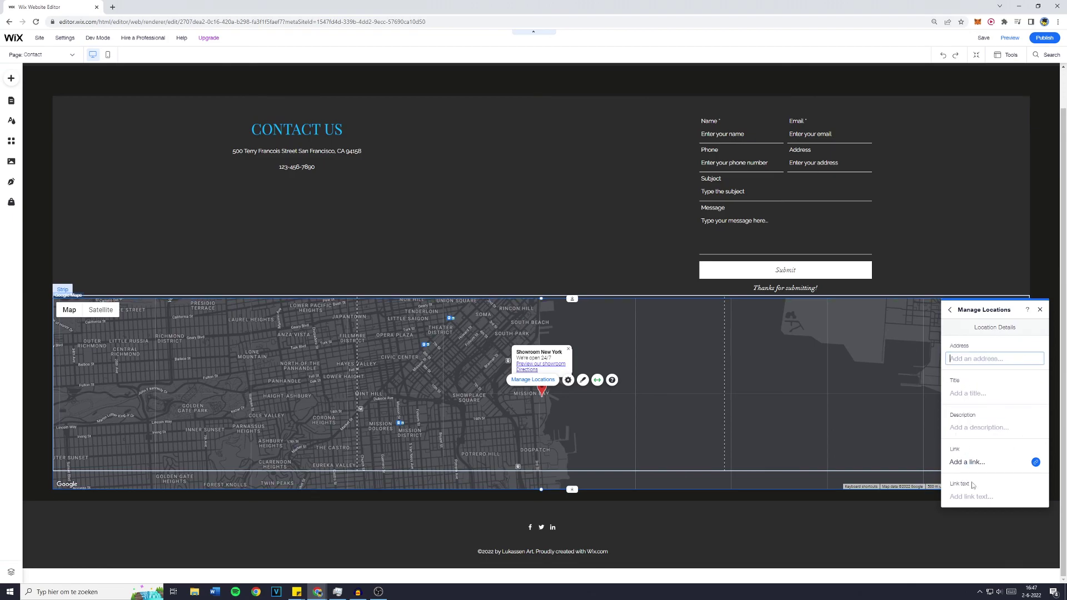
pyautogui.click(1040, 310)
pyautogui.click(638, 282)
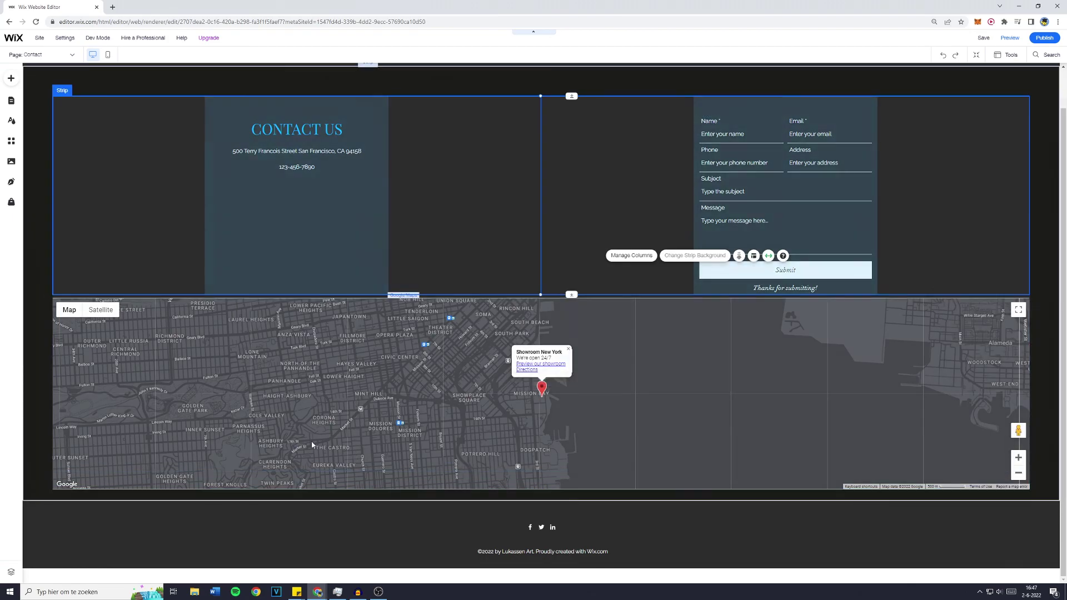
pyautogui.scroll(1, 383, 200)
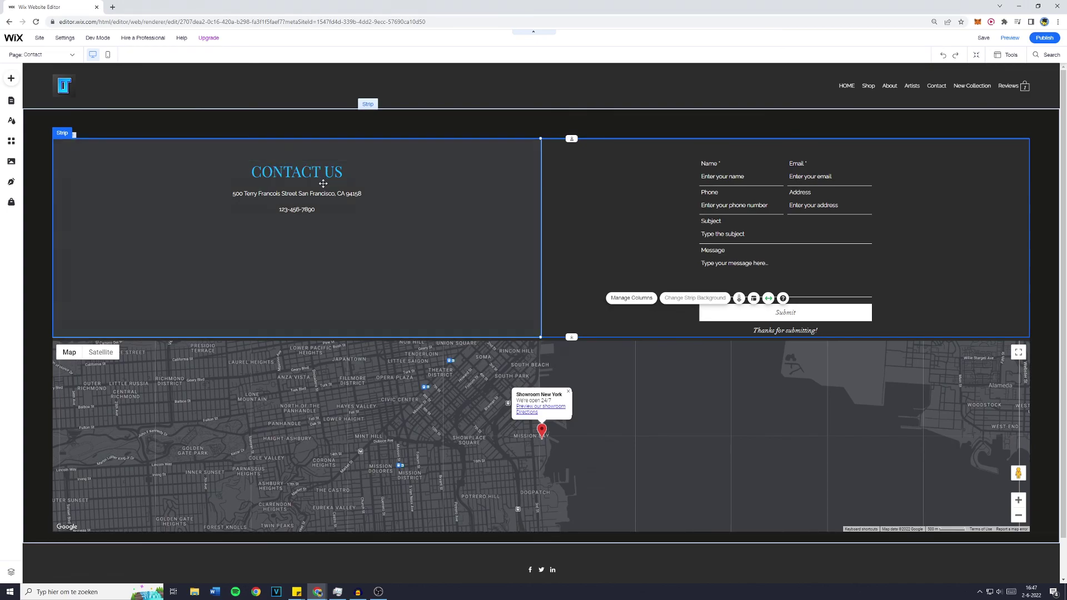
# Select the contact heading, address text and contact form, then open the form's settings
pyautogui.click(322, 196)
pyautogui.click(322, 195)
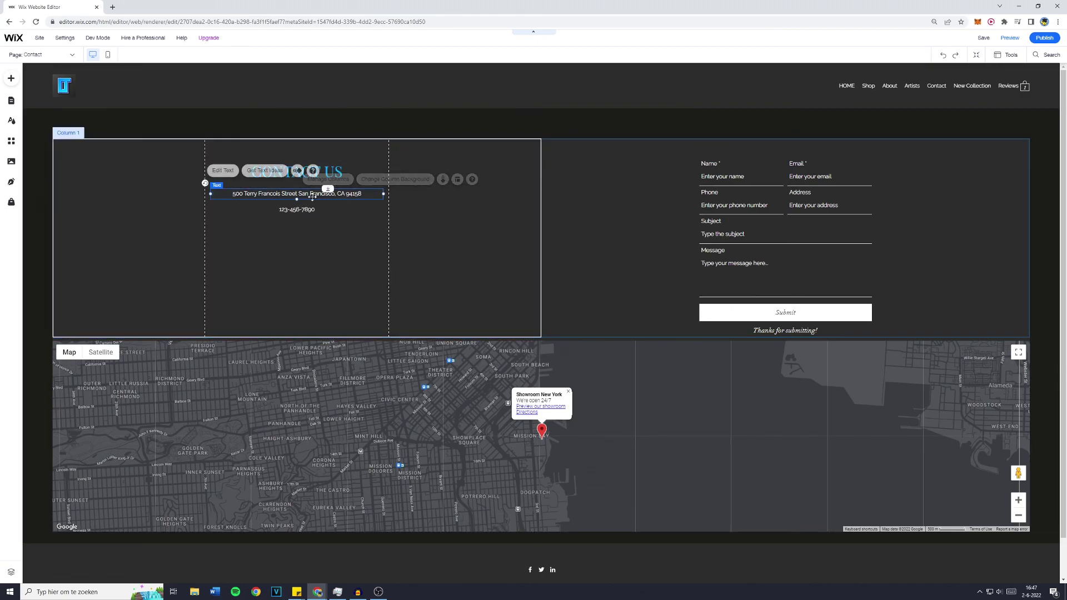
pyautogui.click(298, 173)
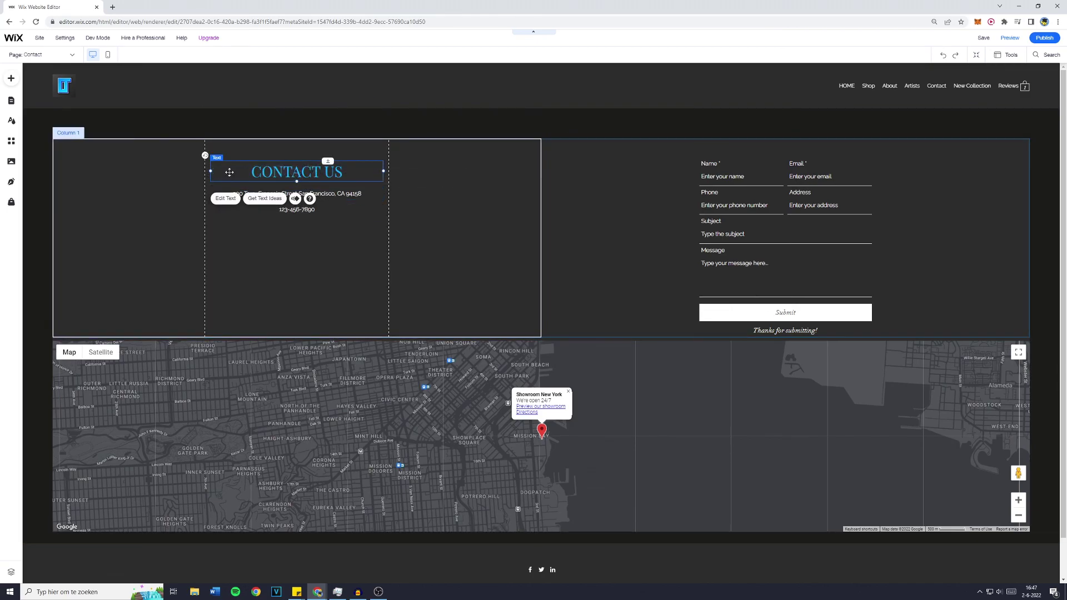
pyautogui.doubleClick(297, 194)
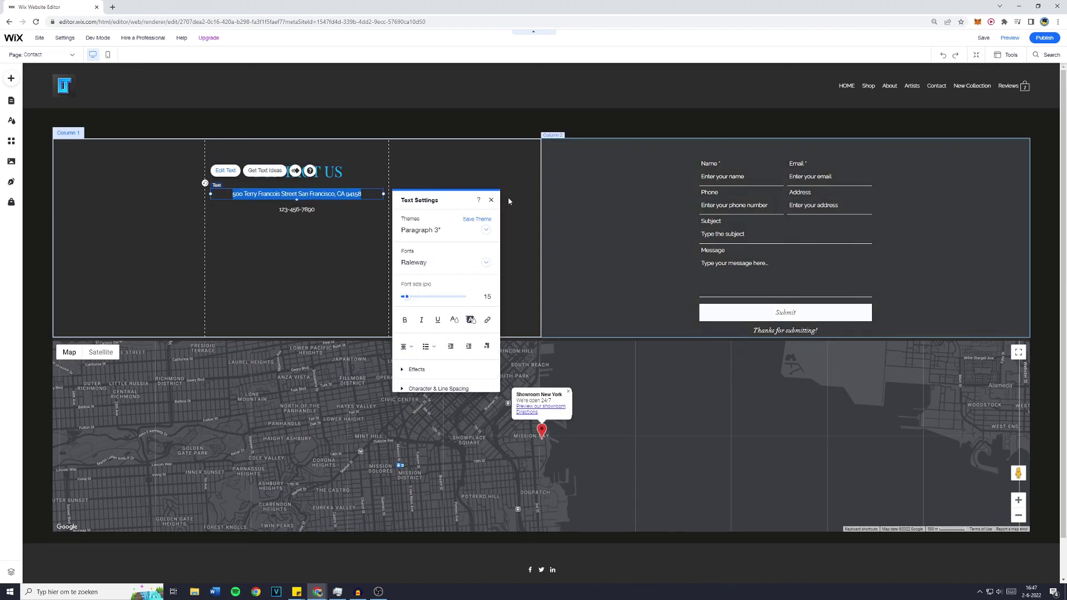
pyautogui.click(729, 233)
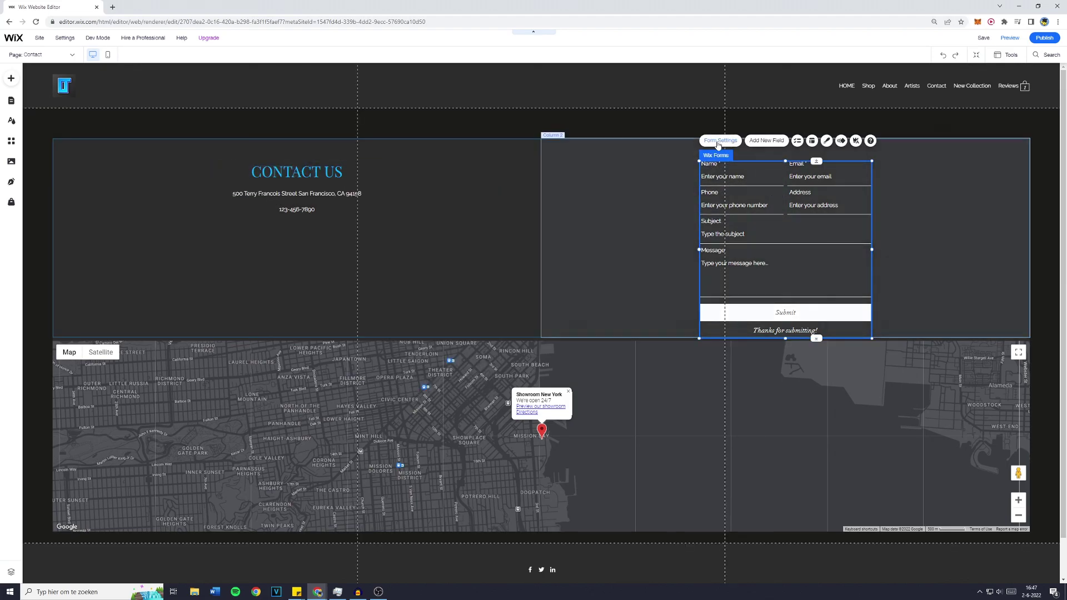
pyautogui.click(721, 142)
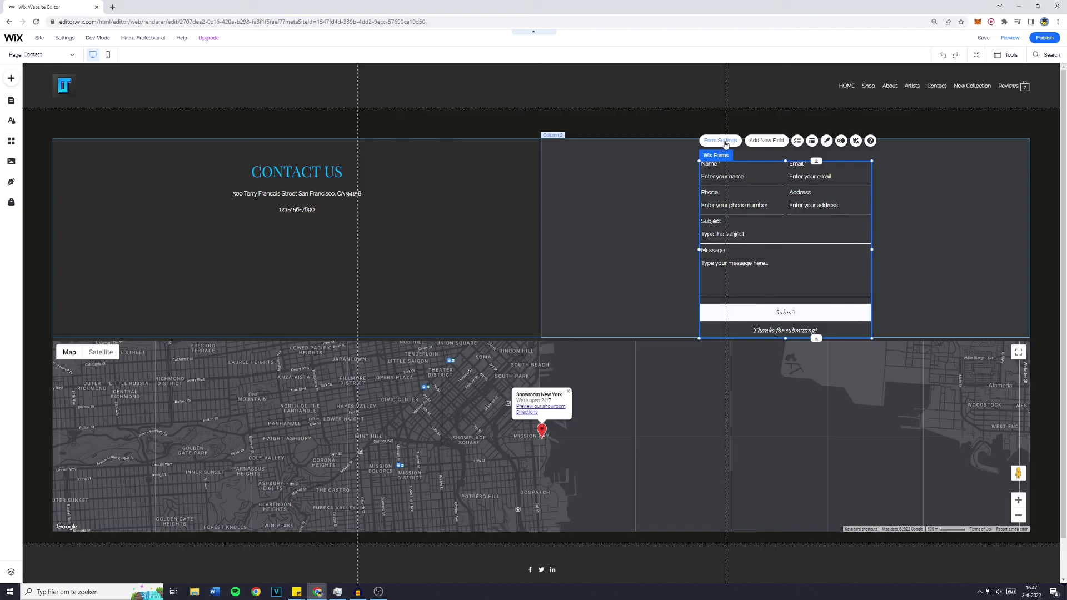